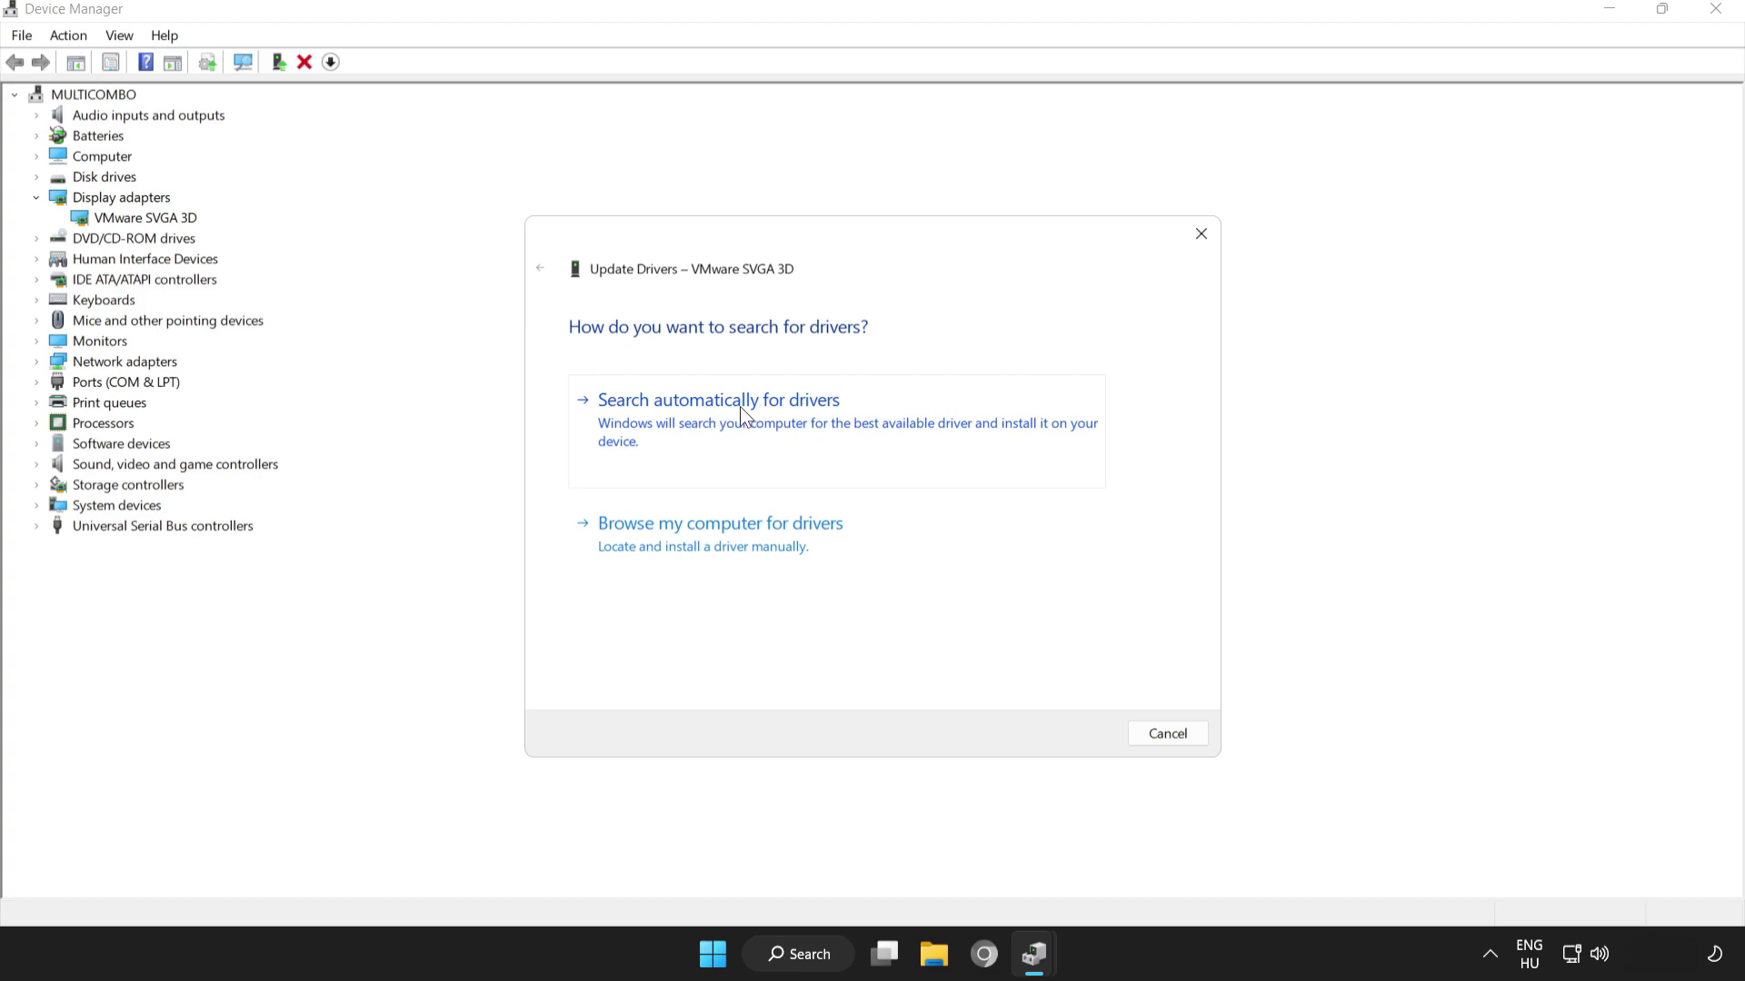
Search automatically for updated VMware SVGA 3D drivers, then close the driver wizard and Device Manager.
click(741, 413)
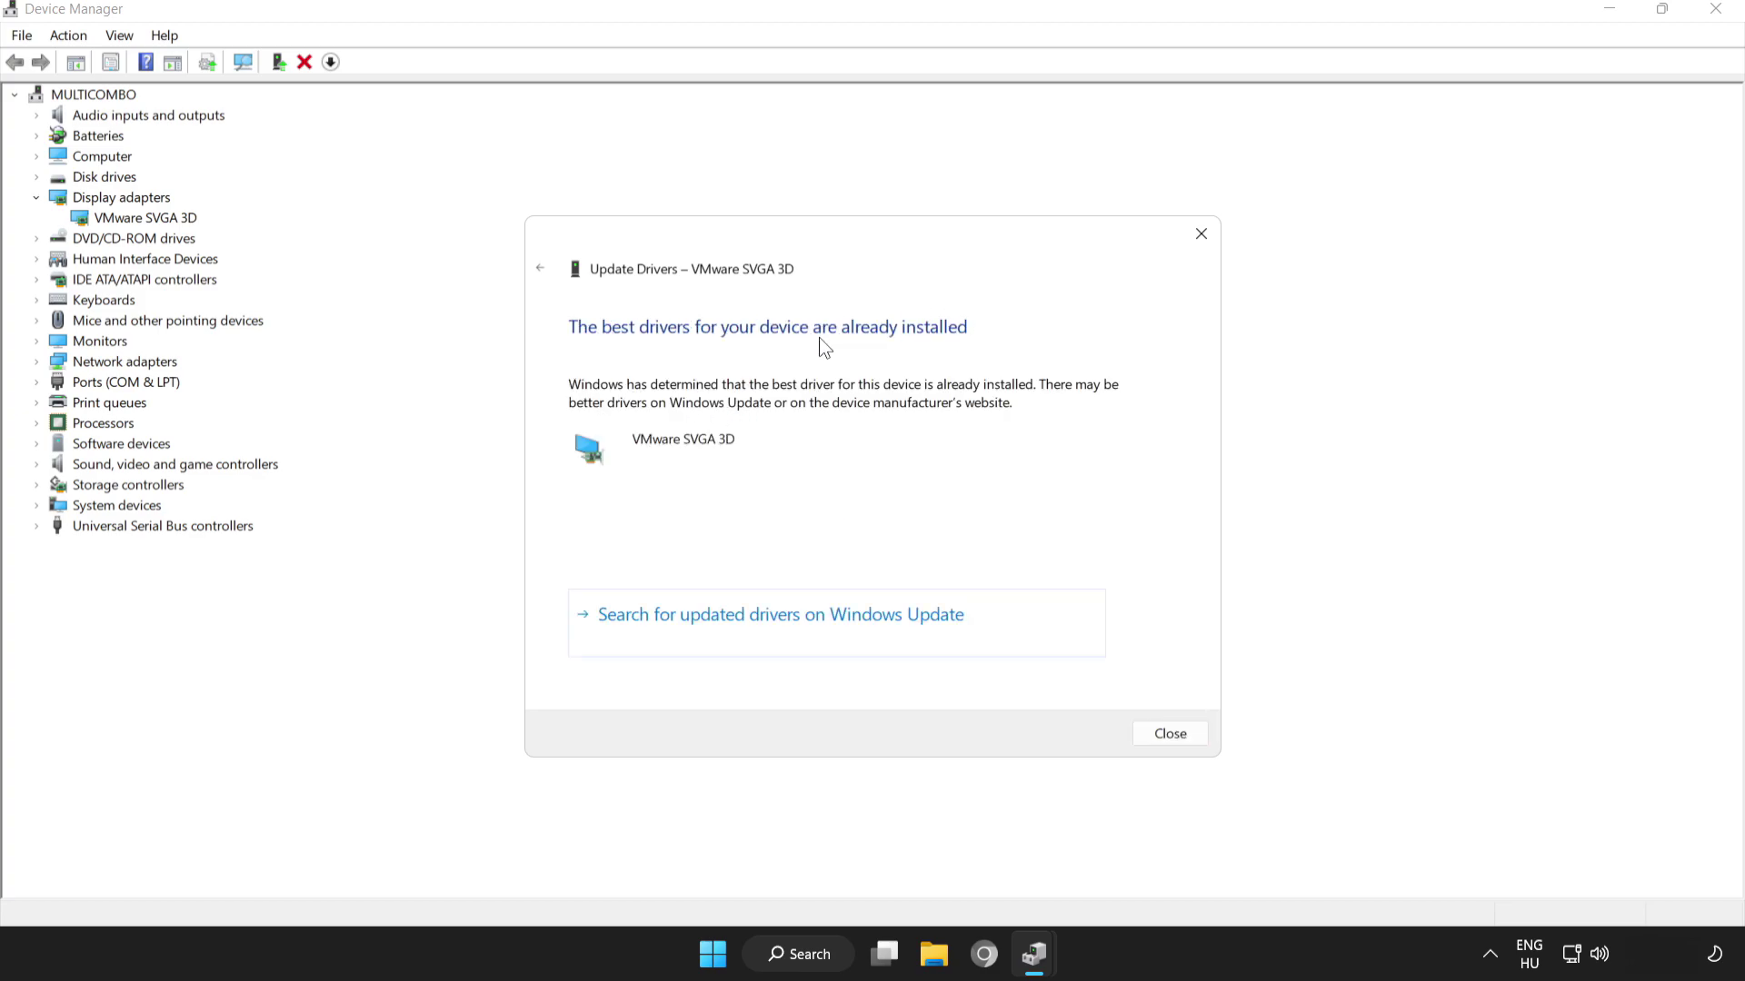
click(1181, 735)
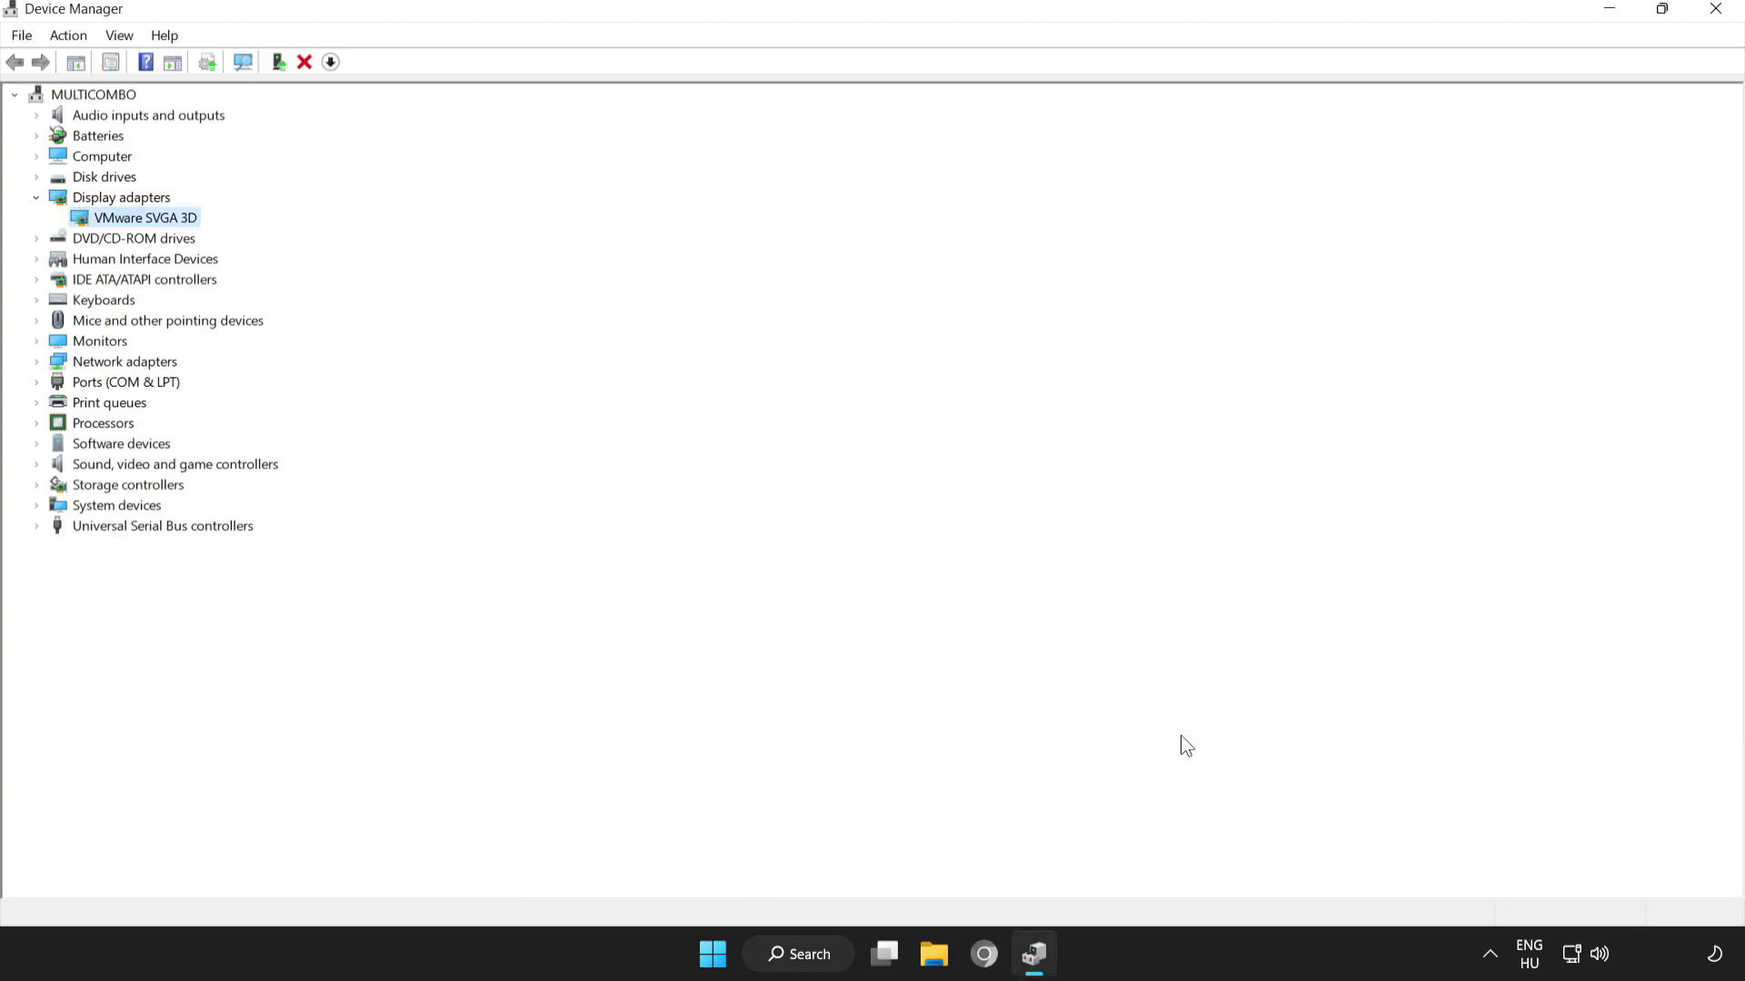
click(1717, 18)
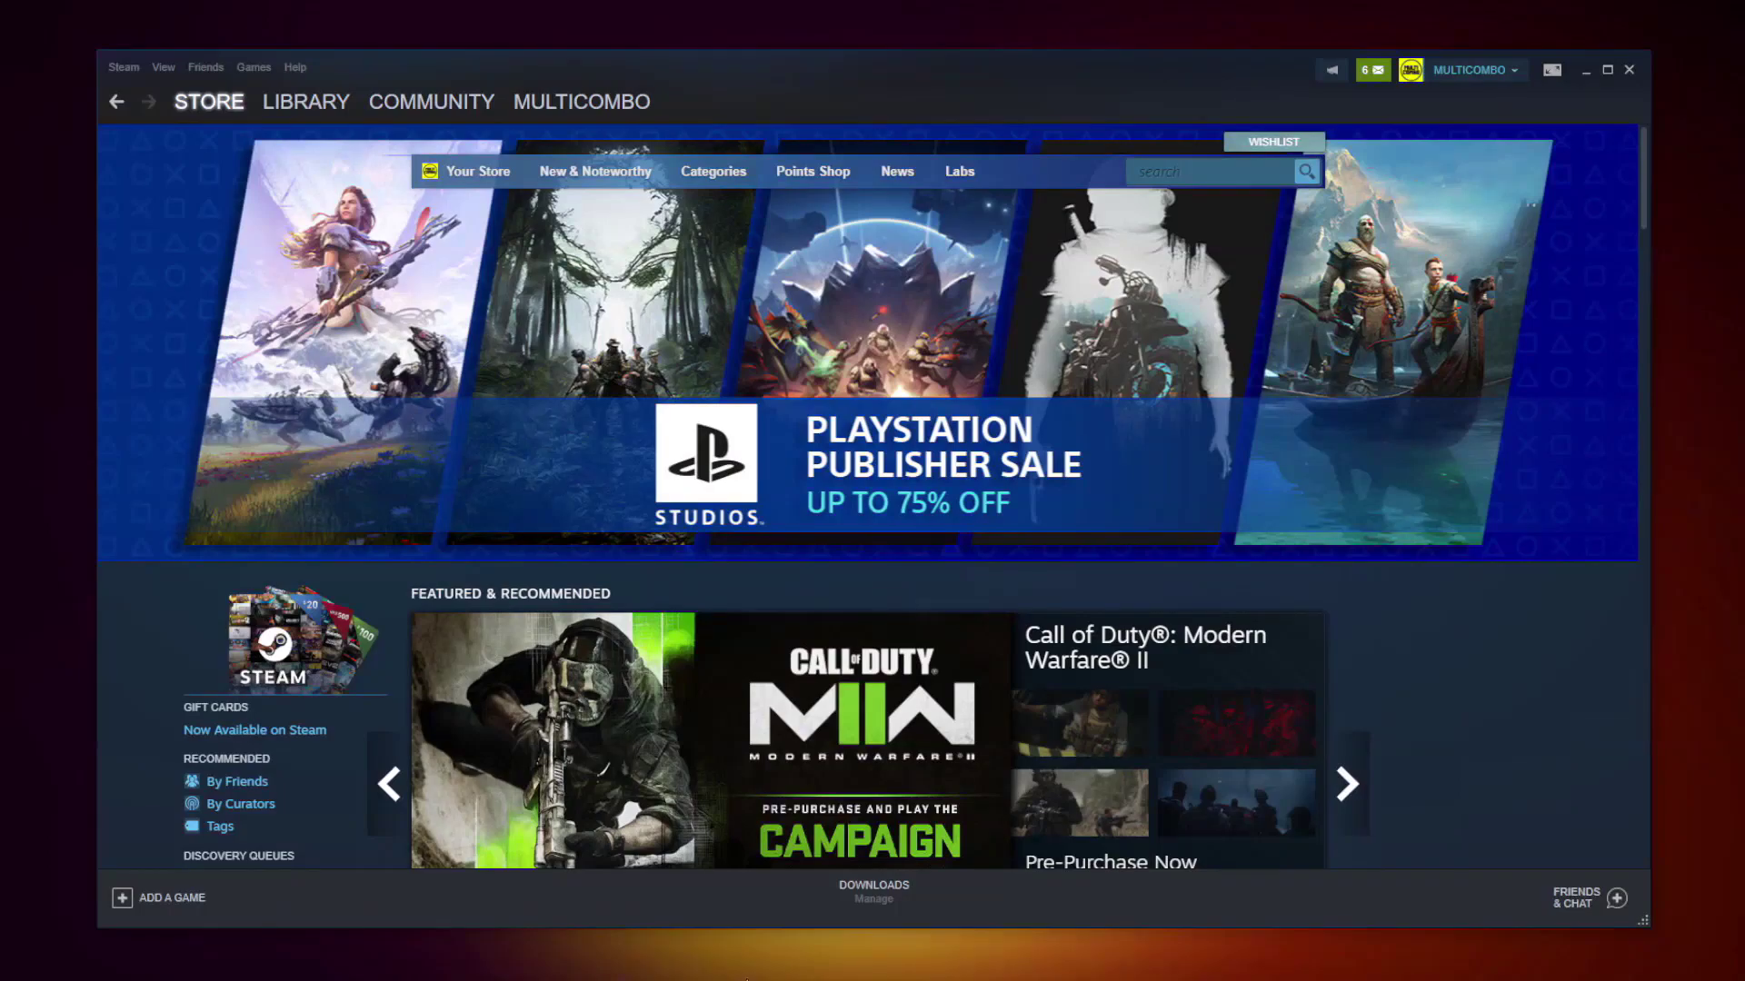
In the Steam library, verify the integrity of the local files of the game listed under Favorites.
click(300, 105)
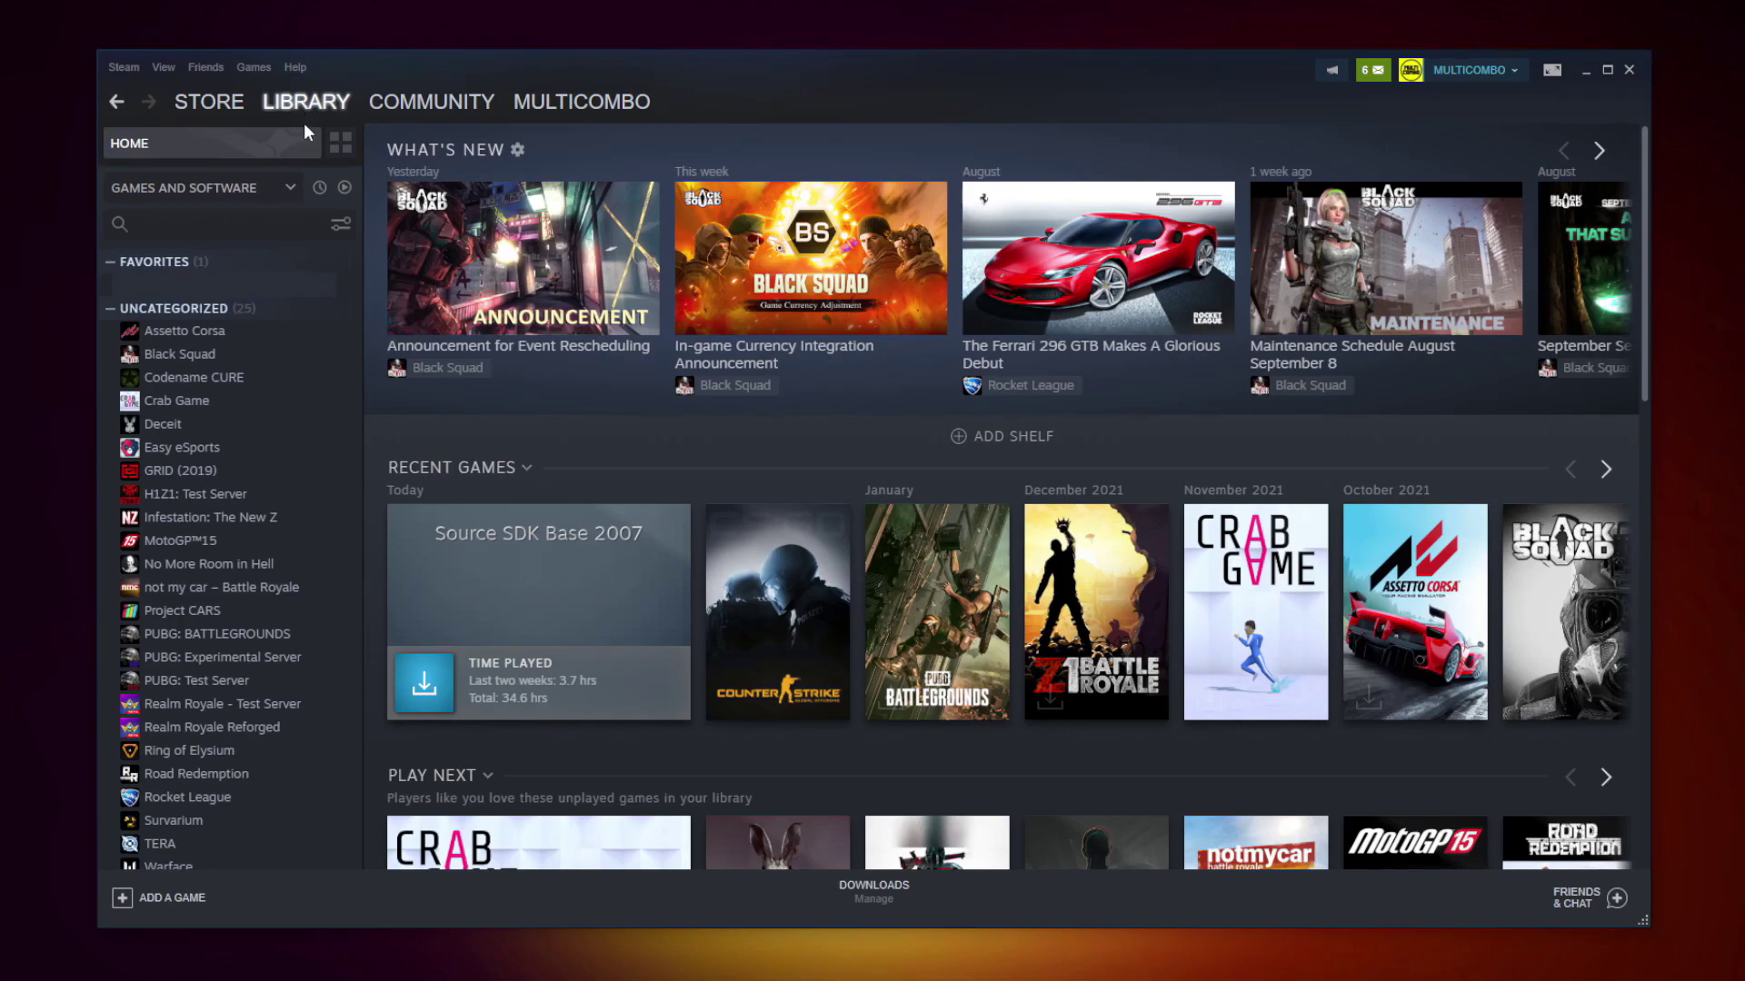
right_click(342, 296)
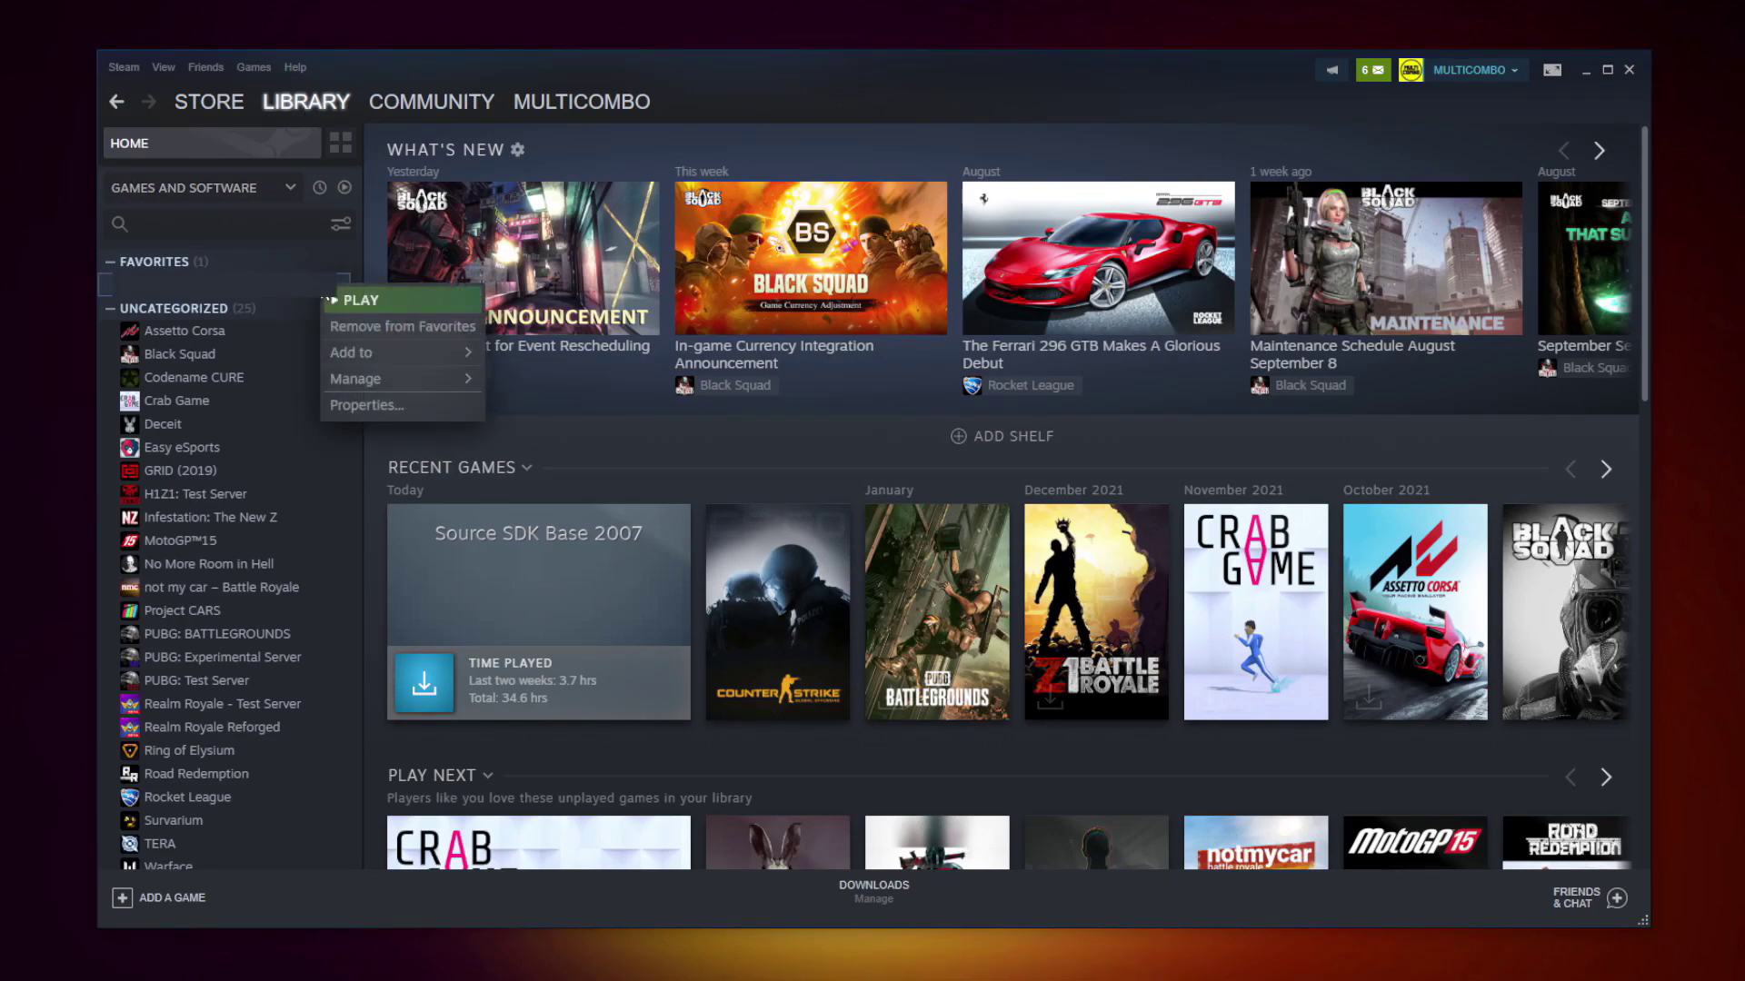
click(389, 401)
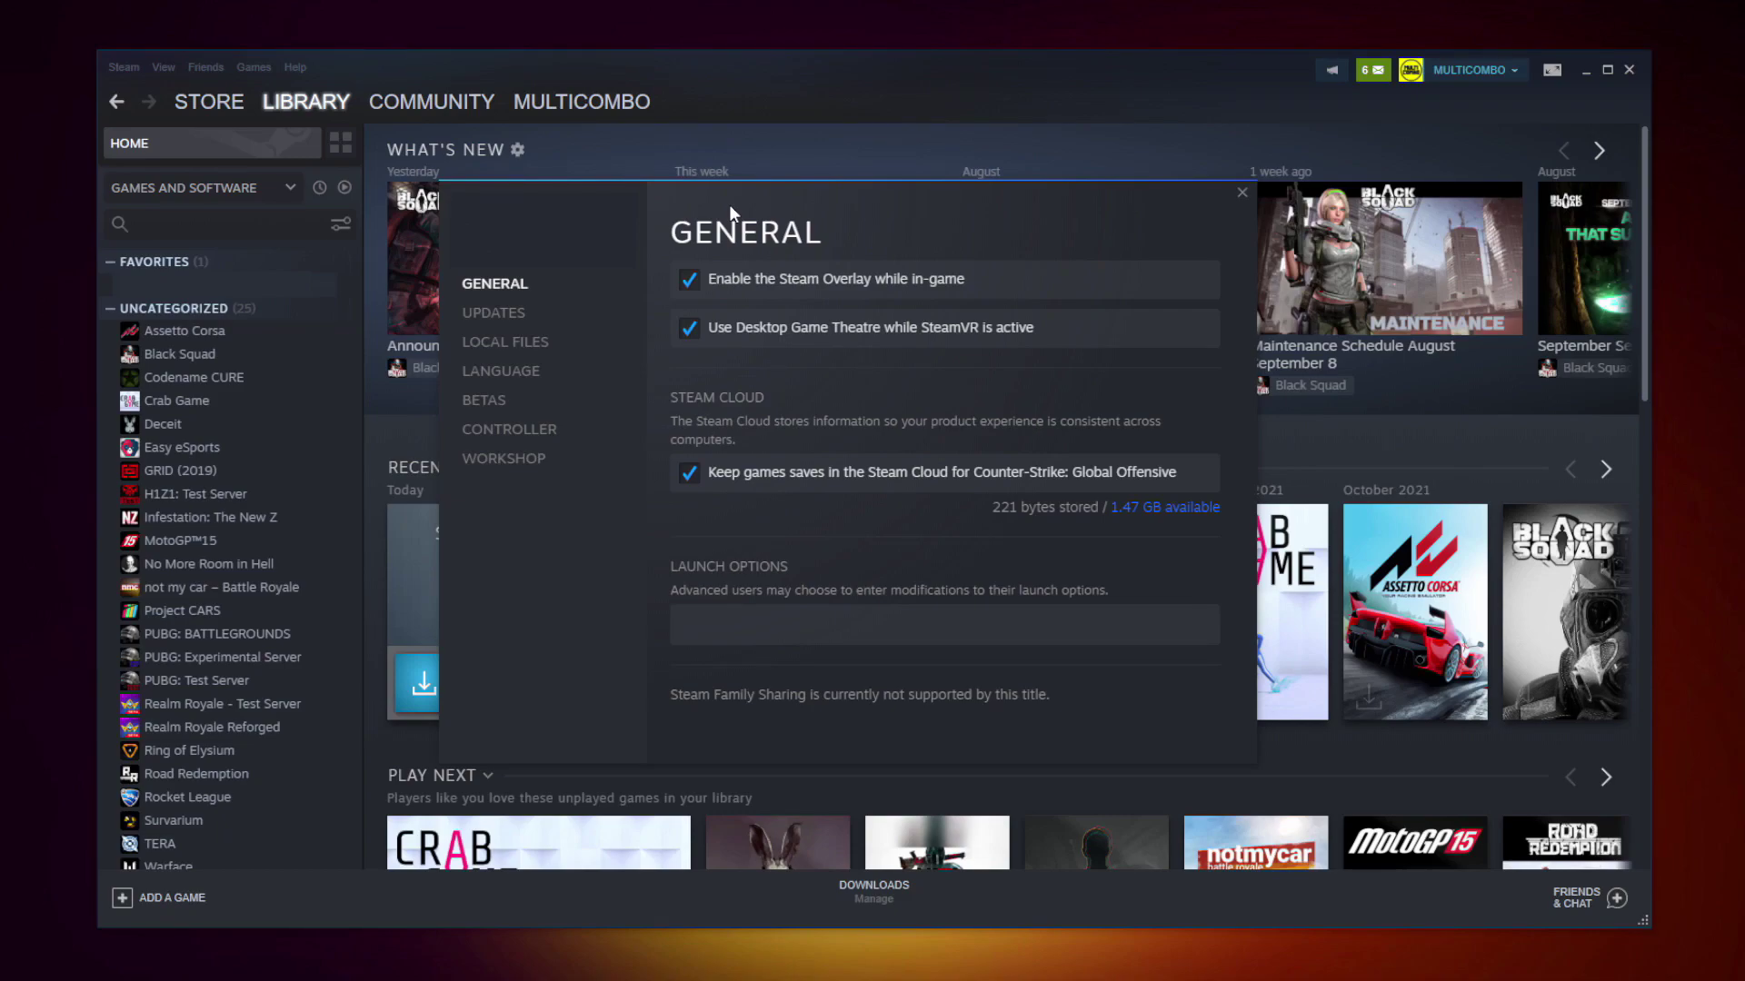
click(512, 345)
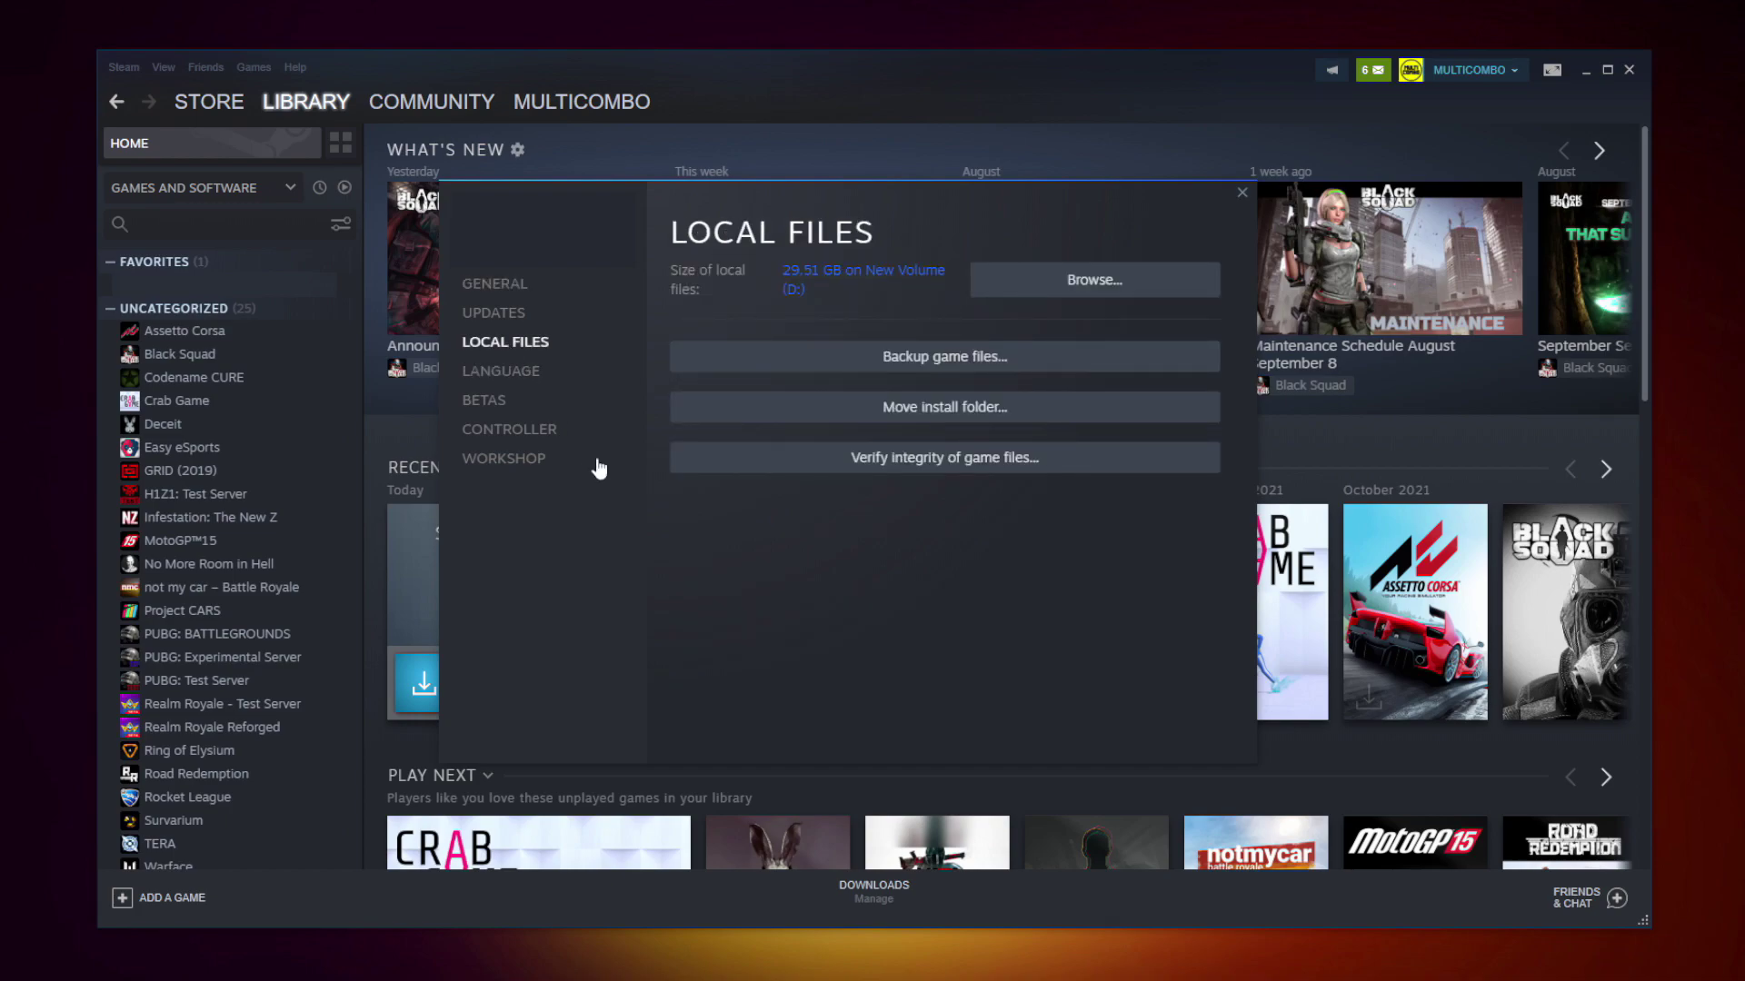
click(952, 468)
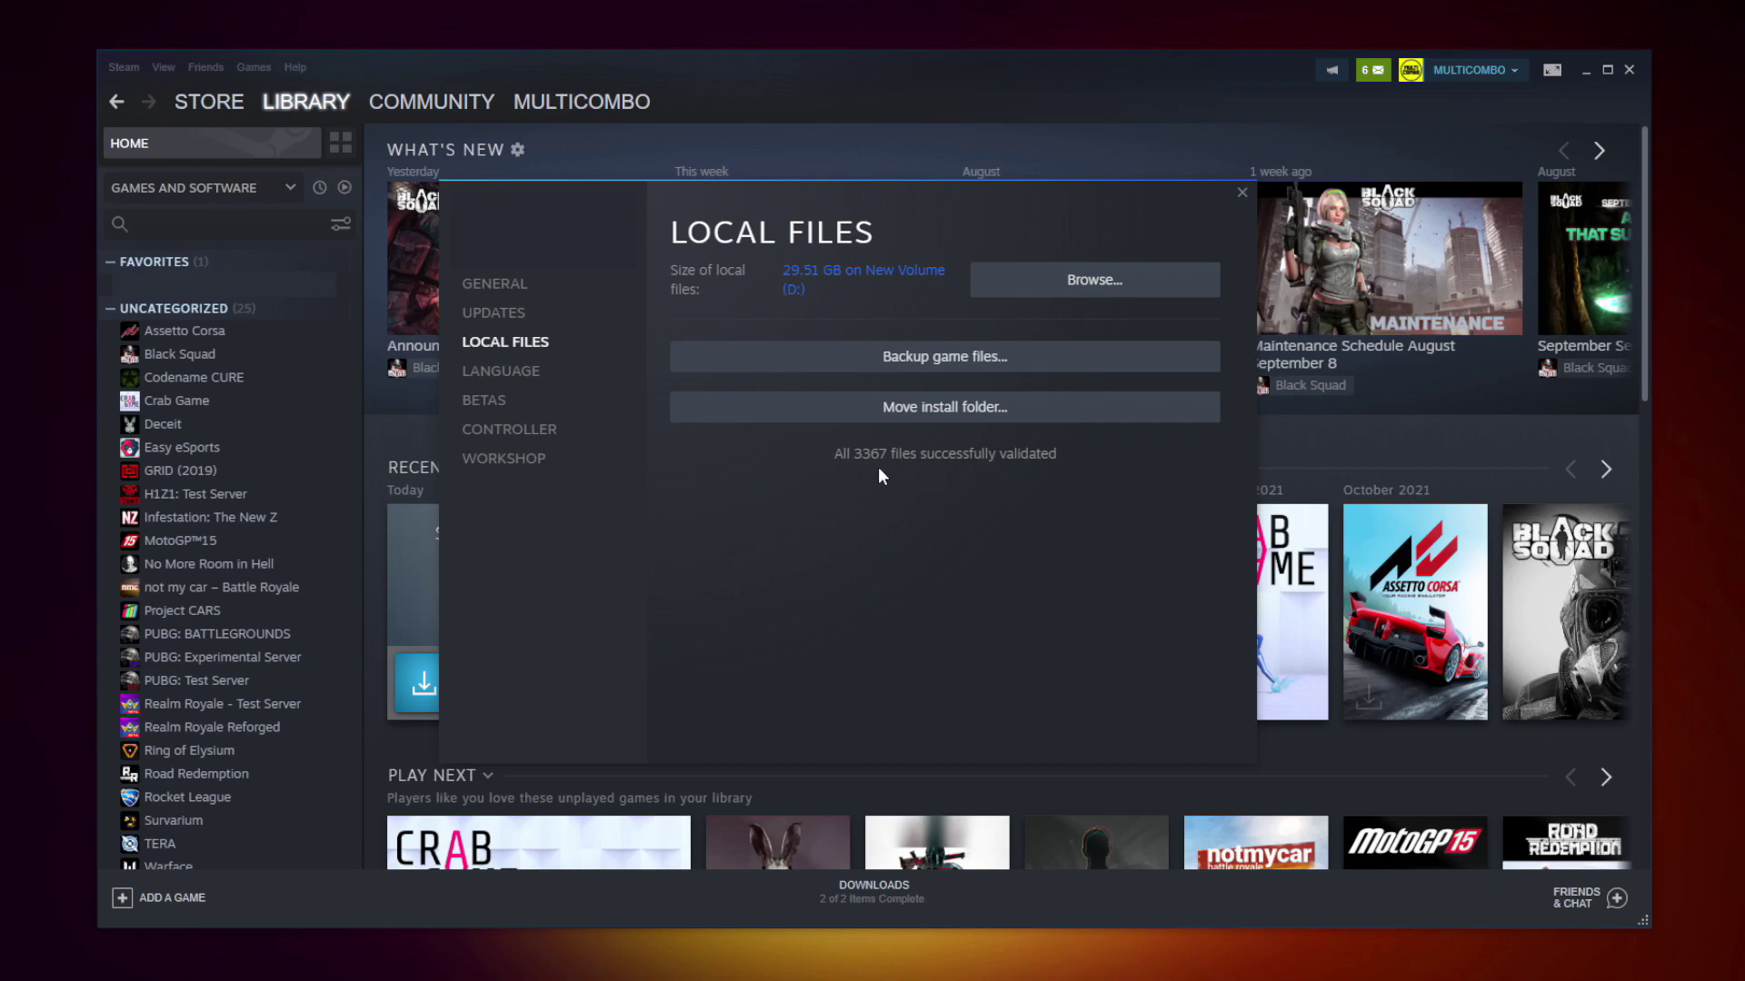
Browse the game's local files and open the properties of its application file in the install folder.
click(1116, 288)
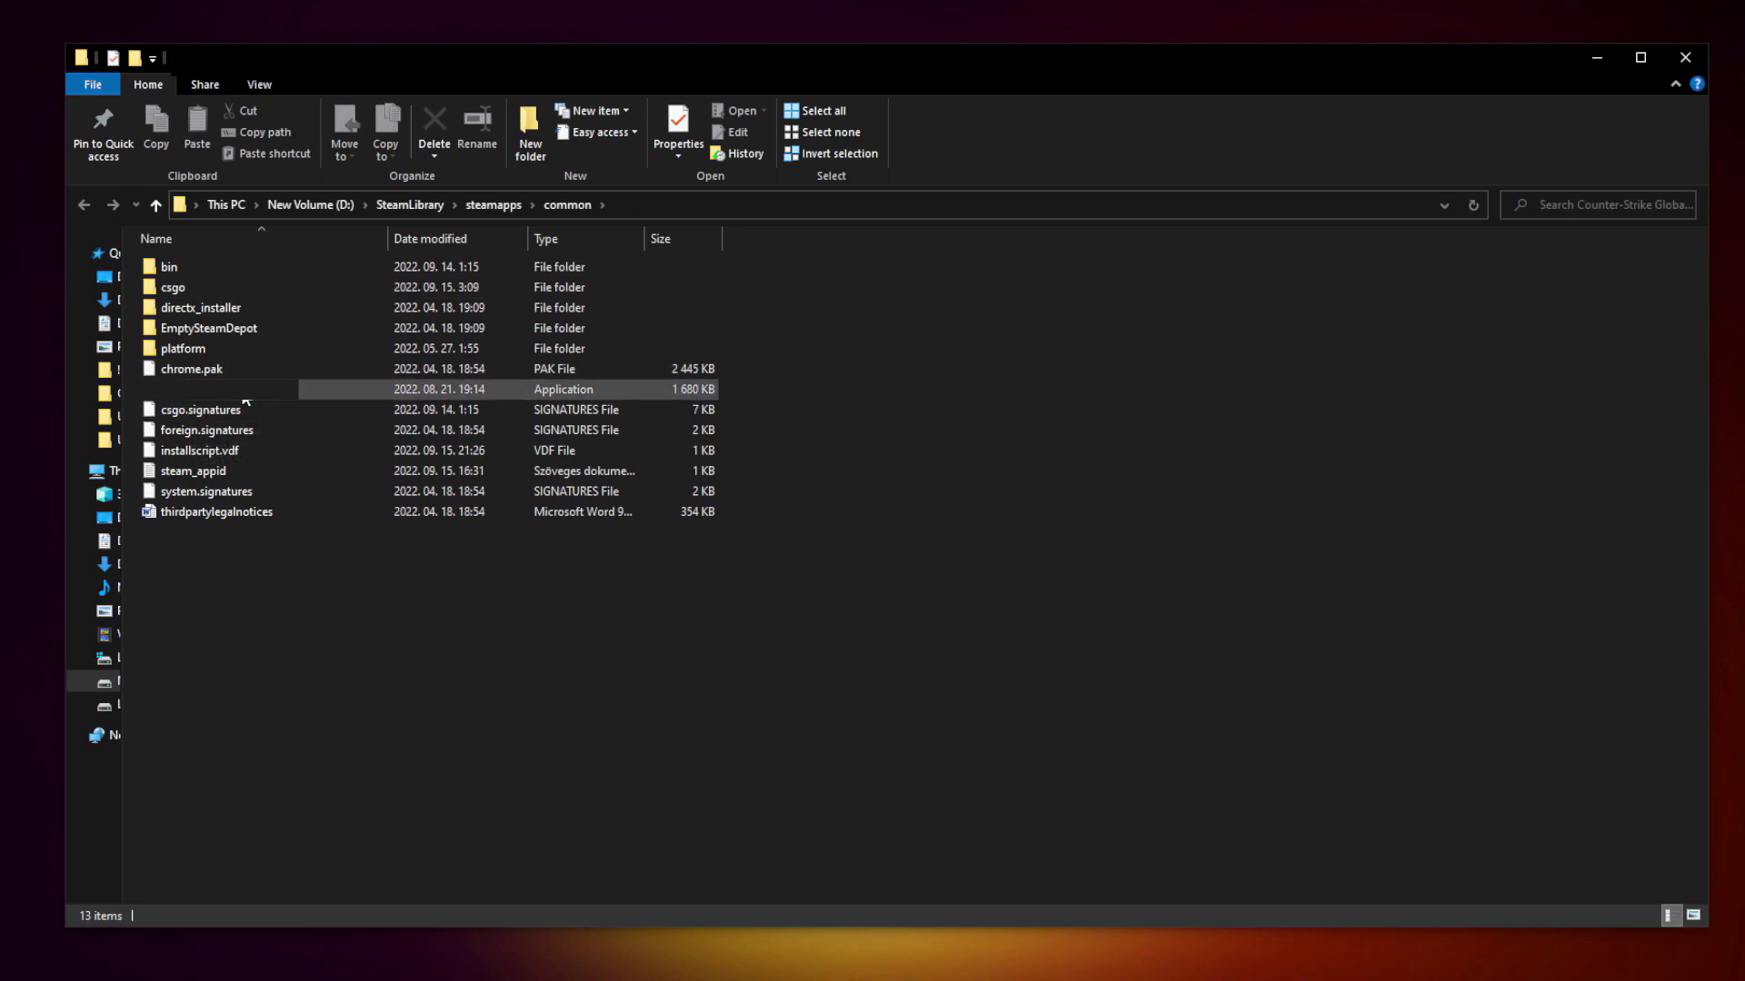
click(365, 391)
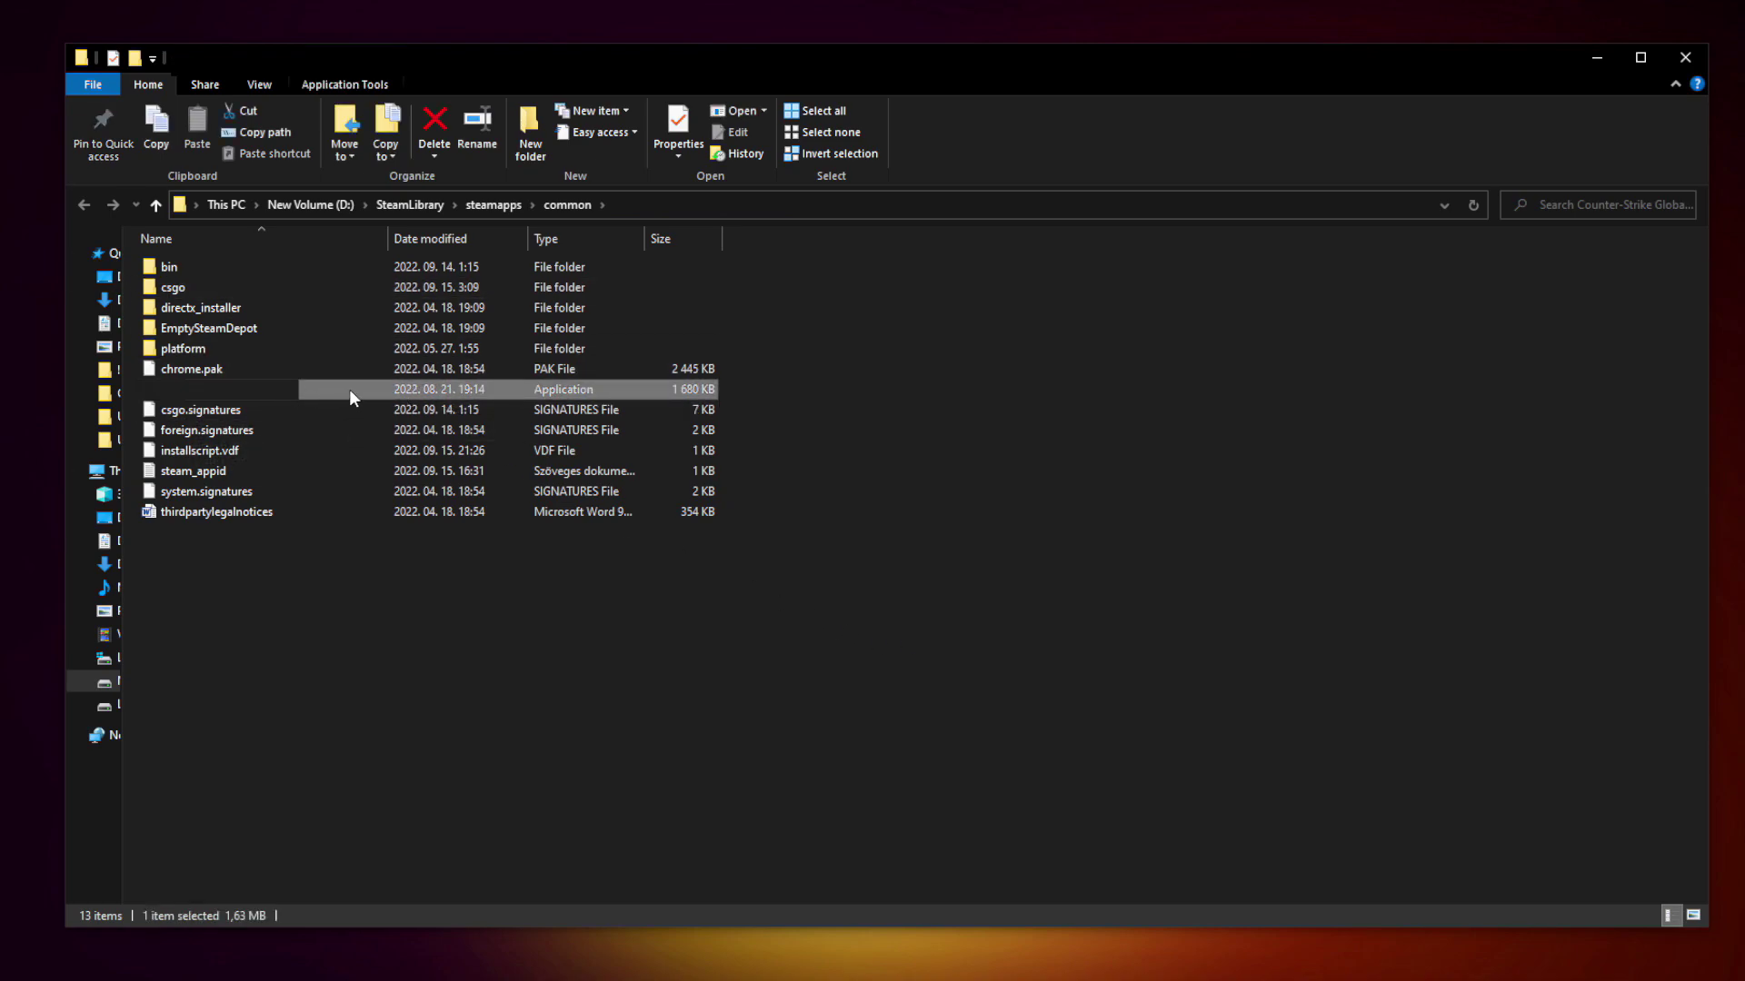
right_click(351, 396)
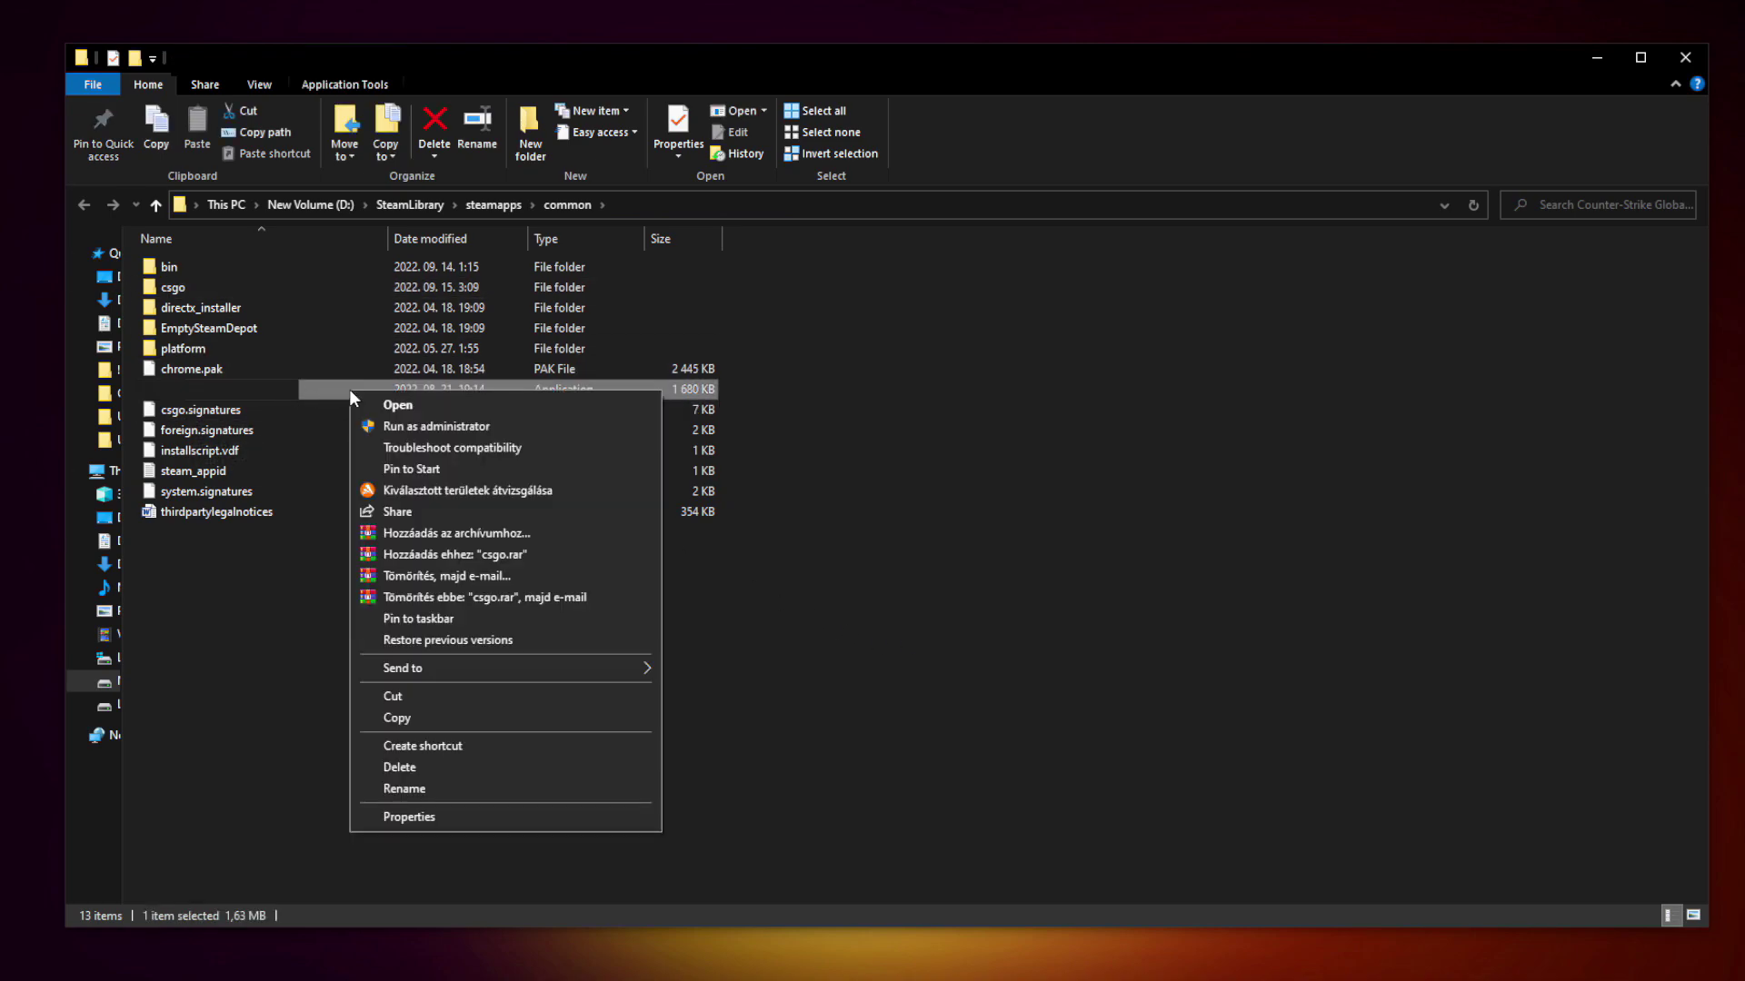
click(504, 814)
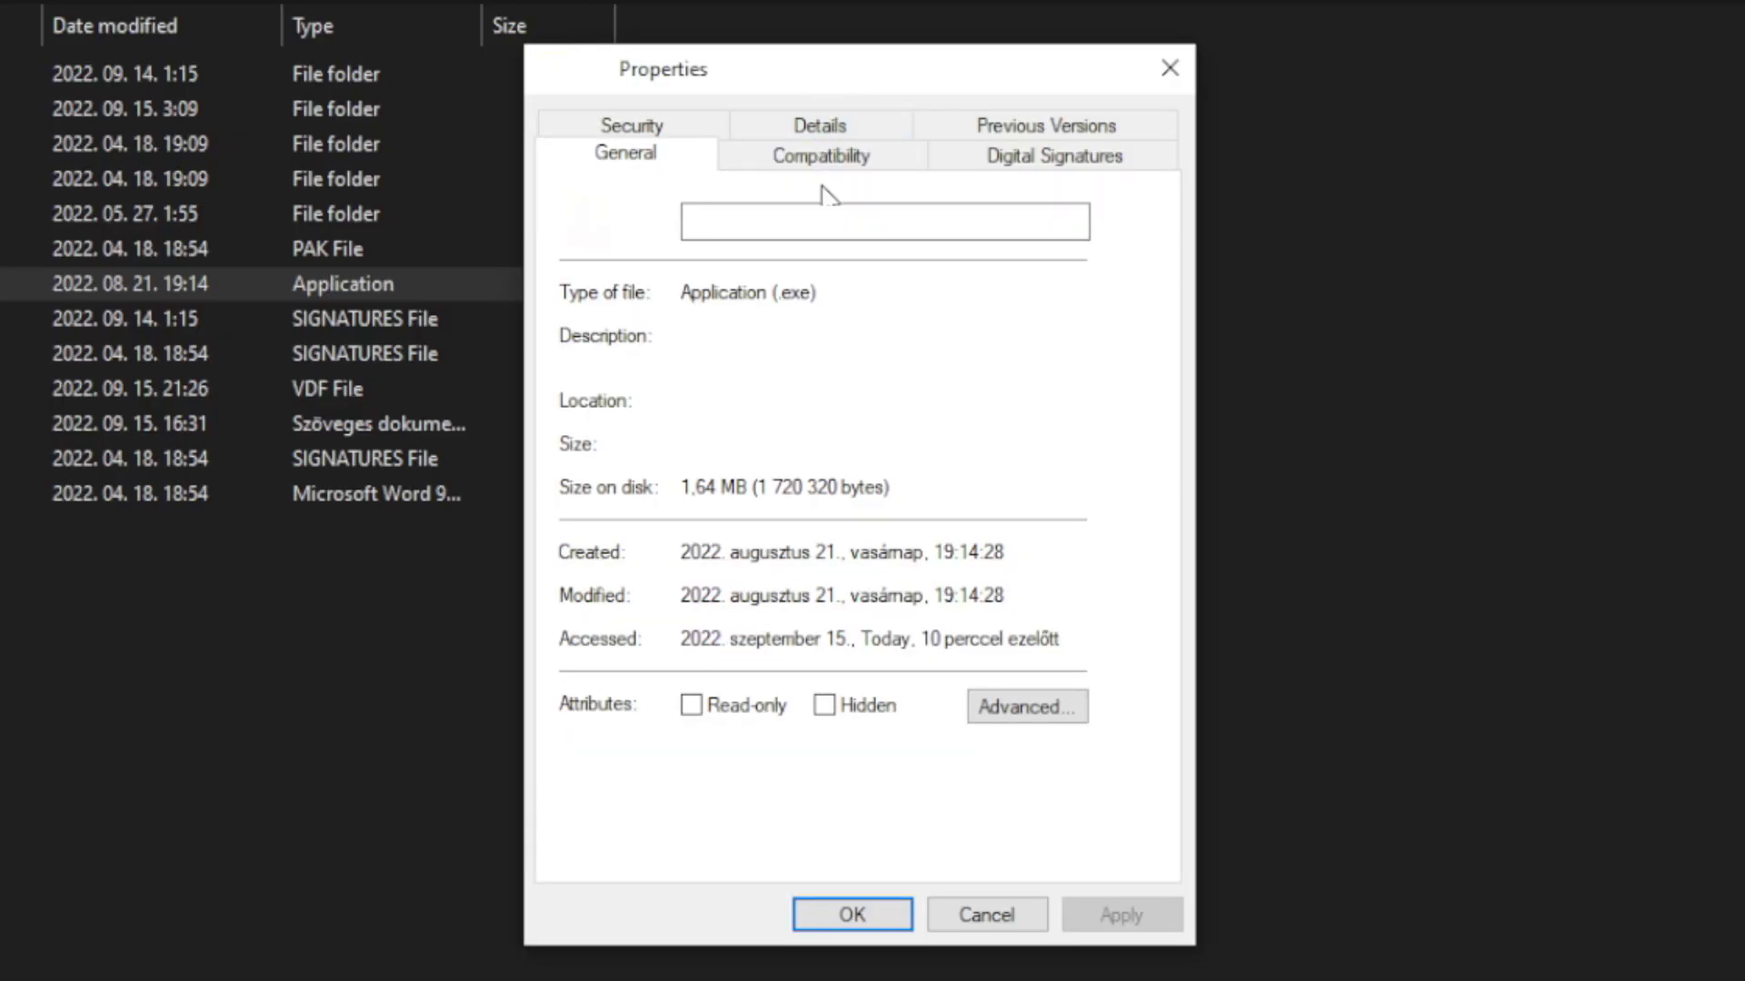
Set the game application to Windows 8 compatibility mode, disable fullscreen optimizations, enable running as administrator, and apply the settings.
click(822, 163)
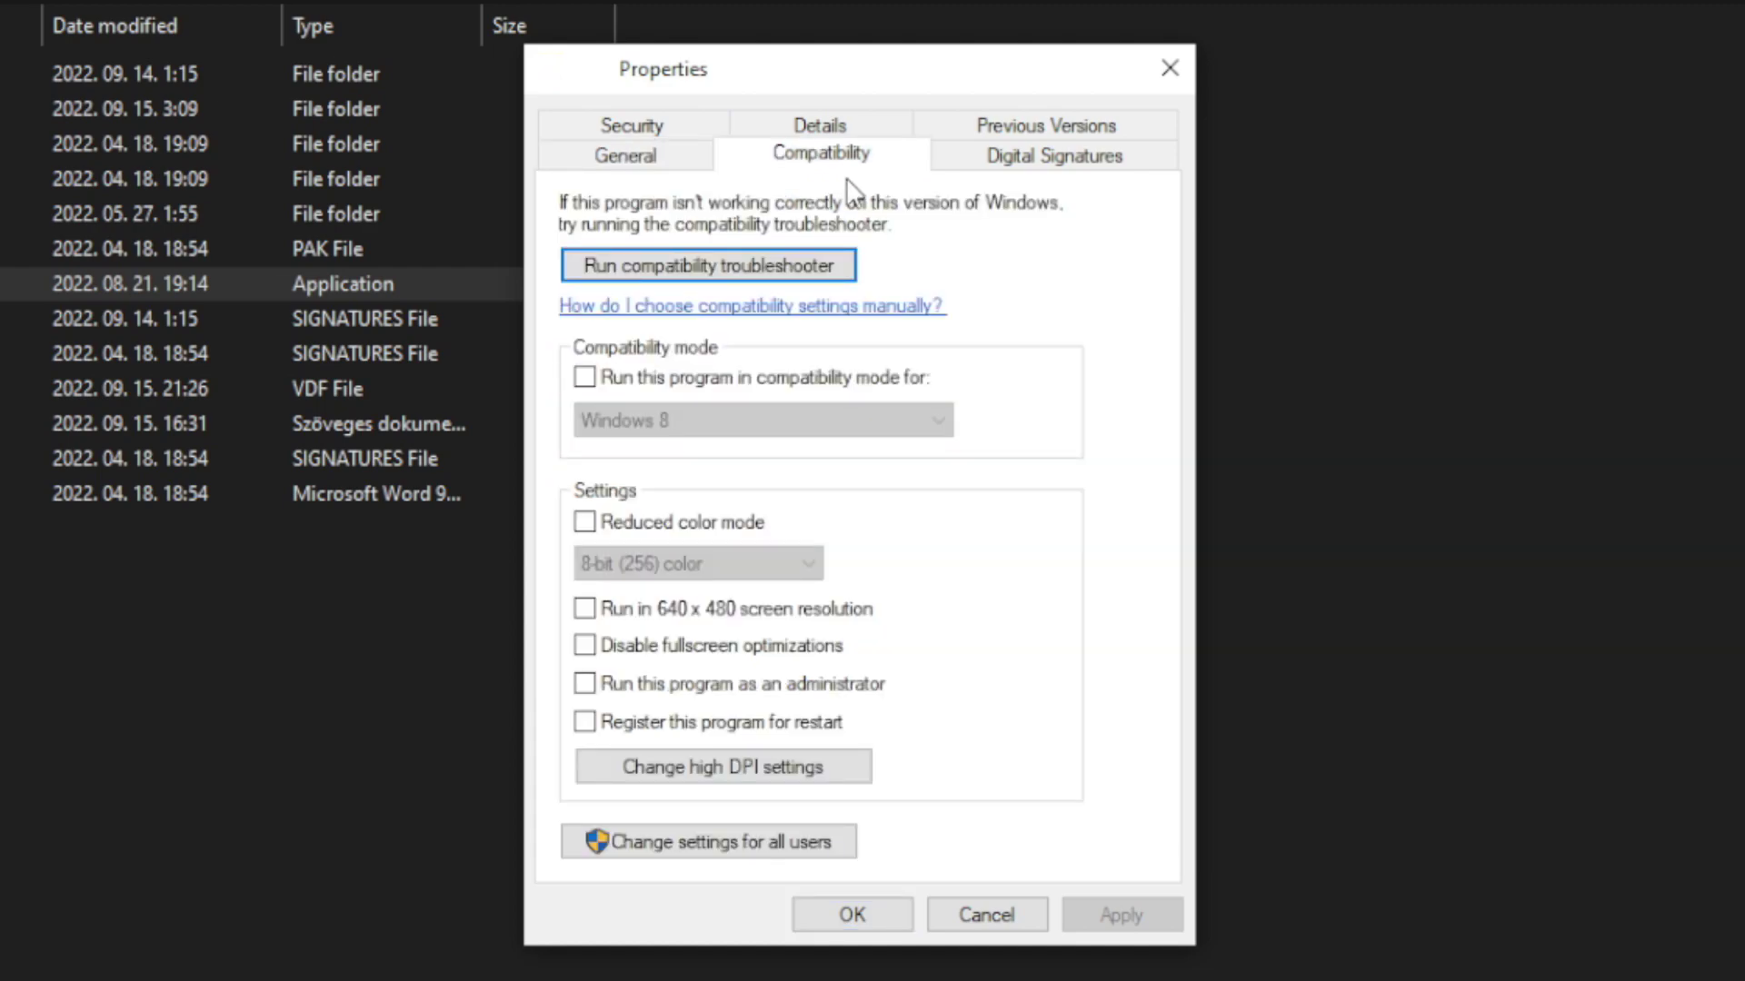
click(584, 377)
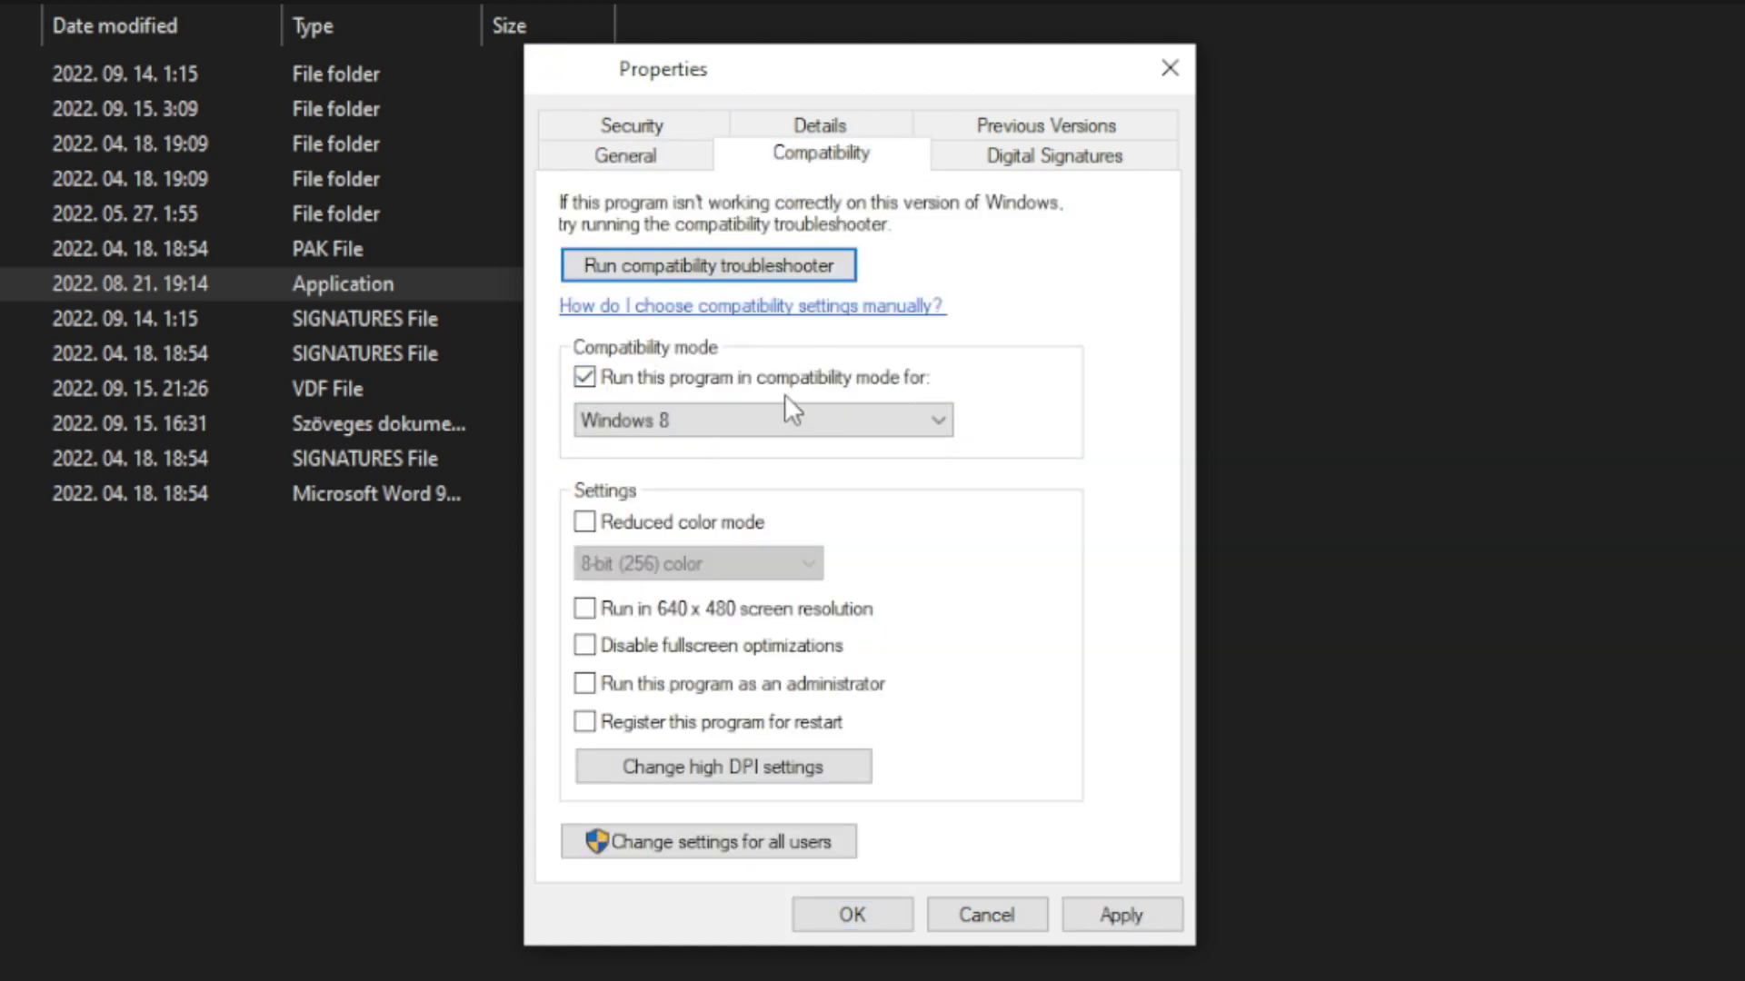
click(675, 410)
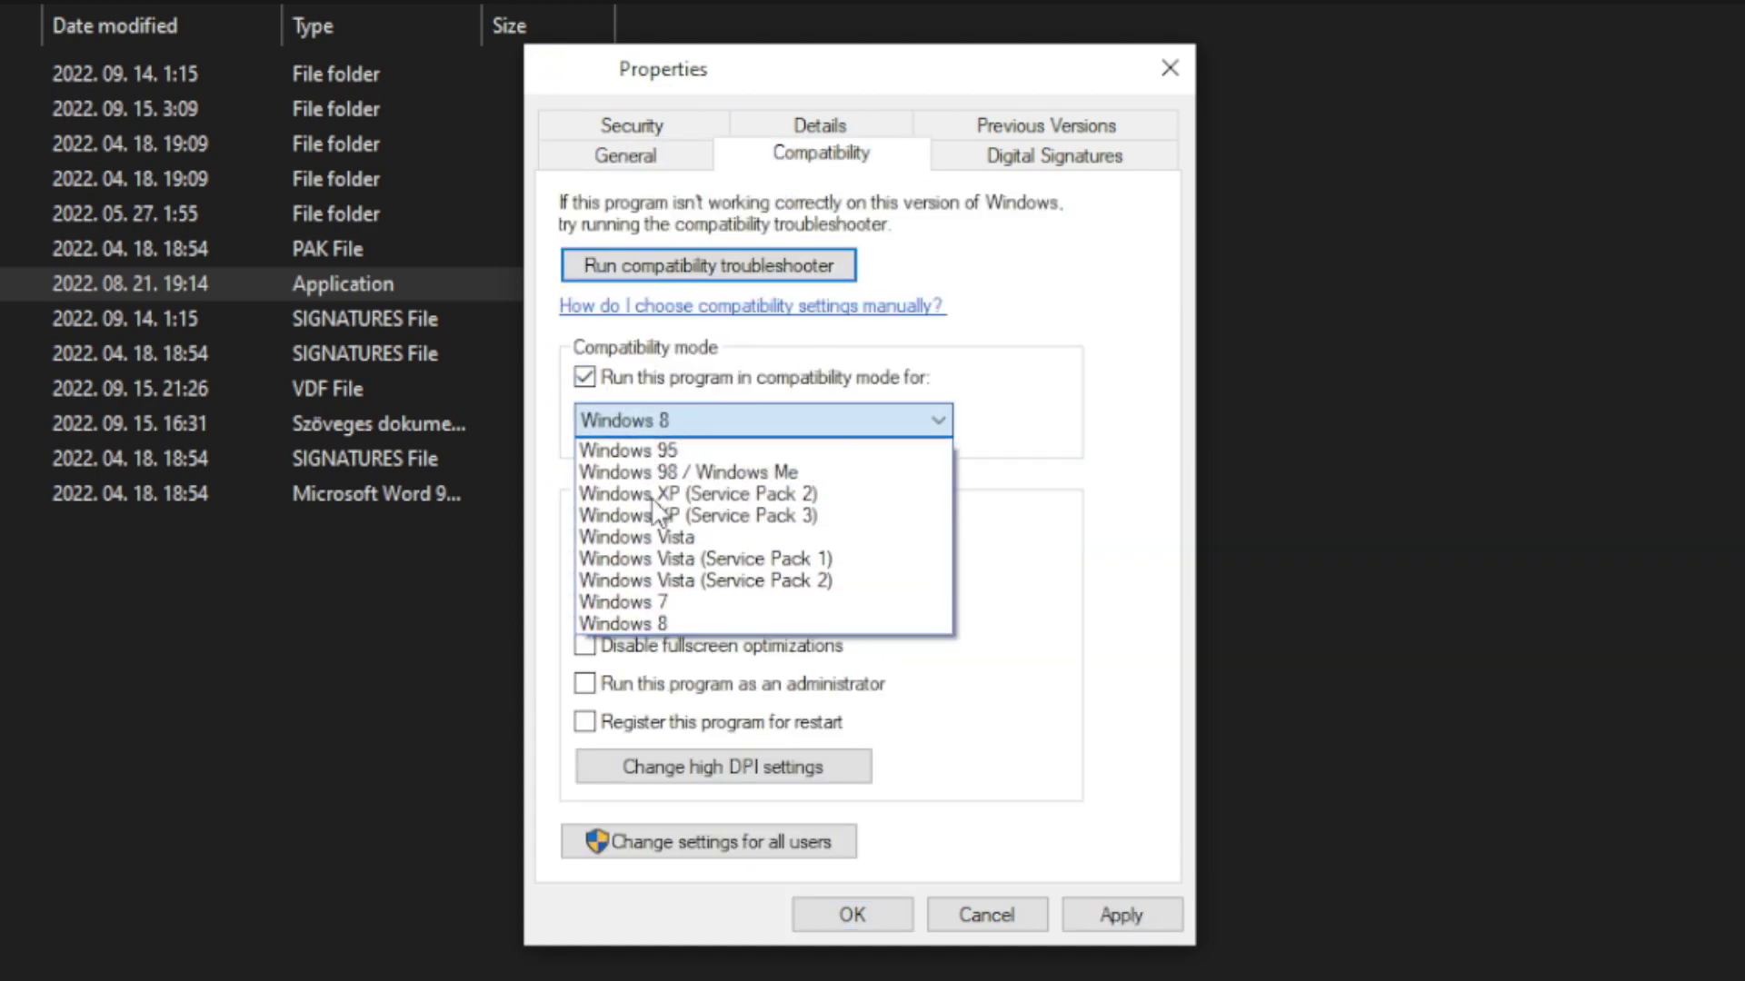
click(672, 625)
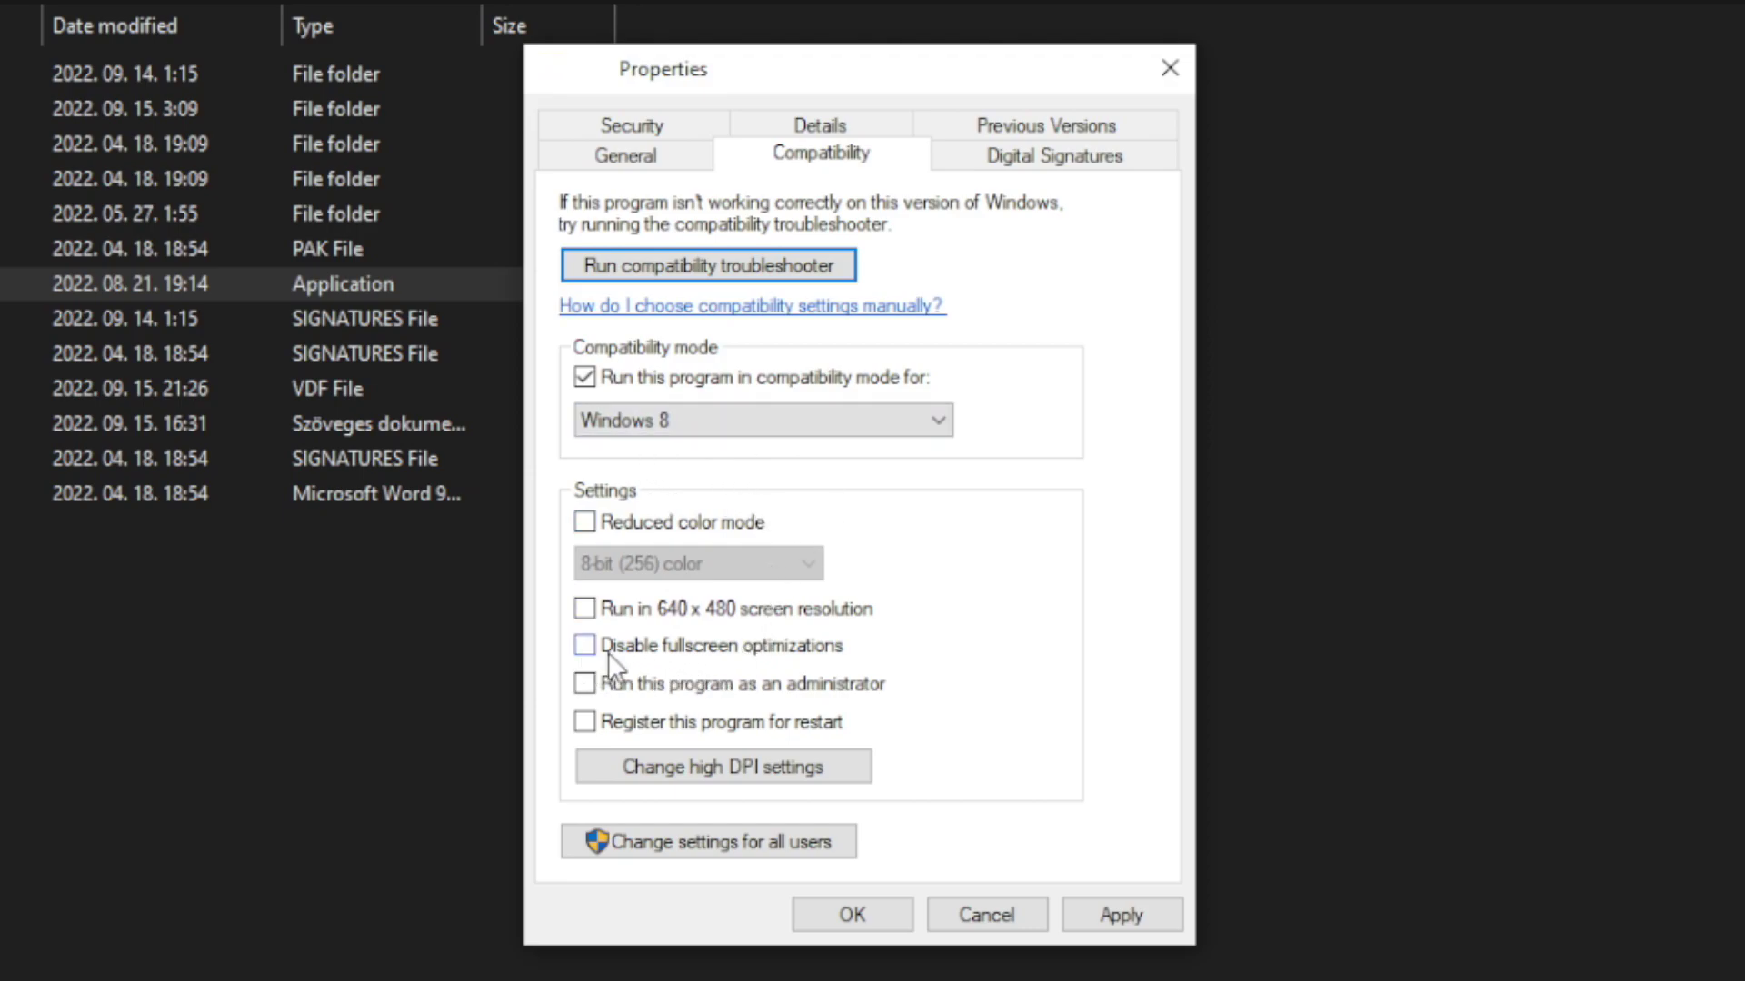
click(710, 650)
click(844, 697)
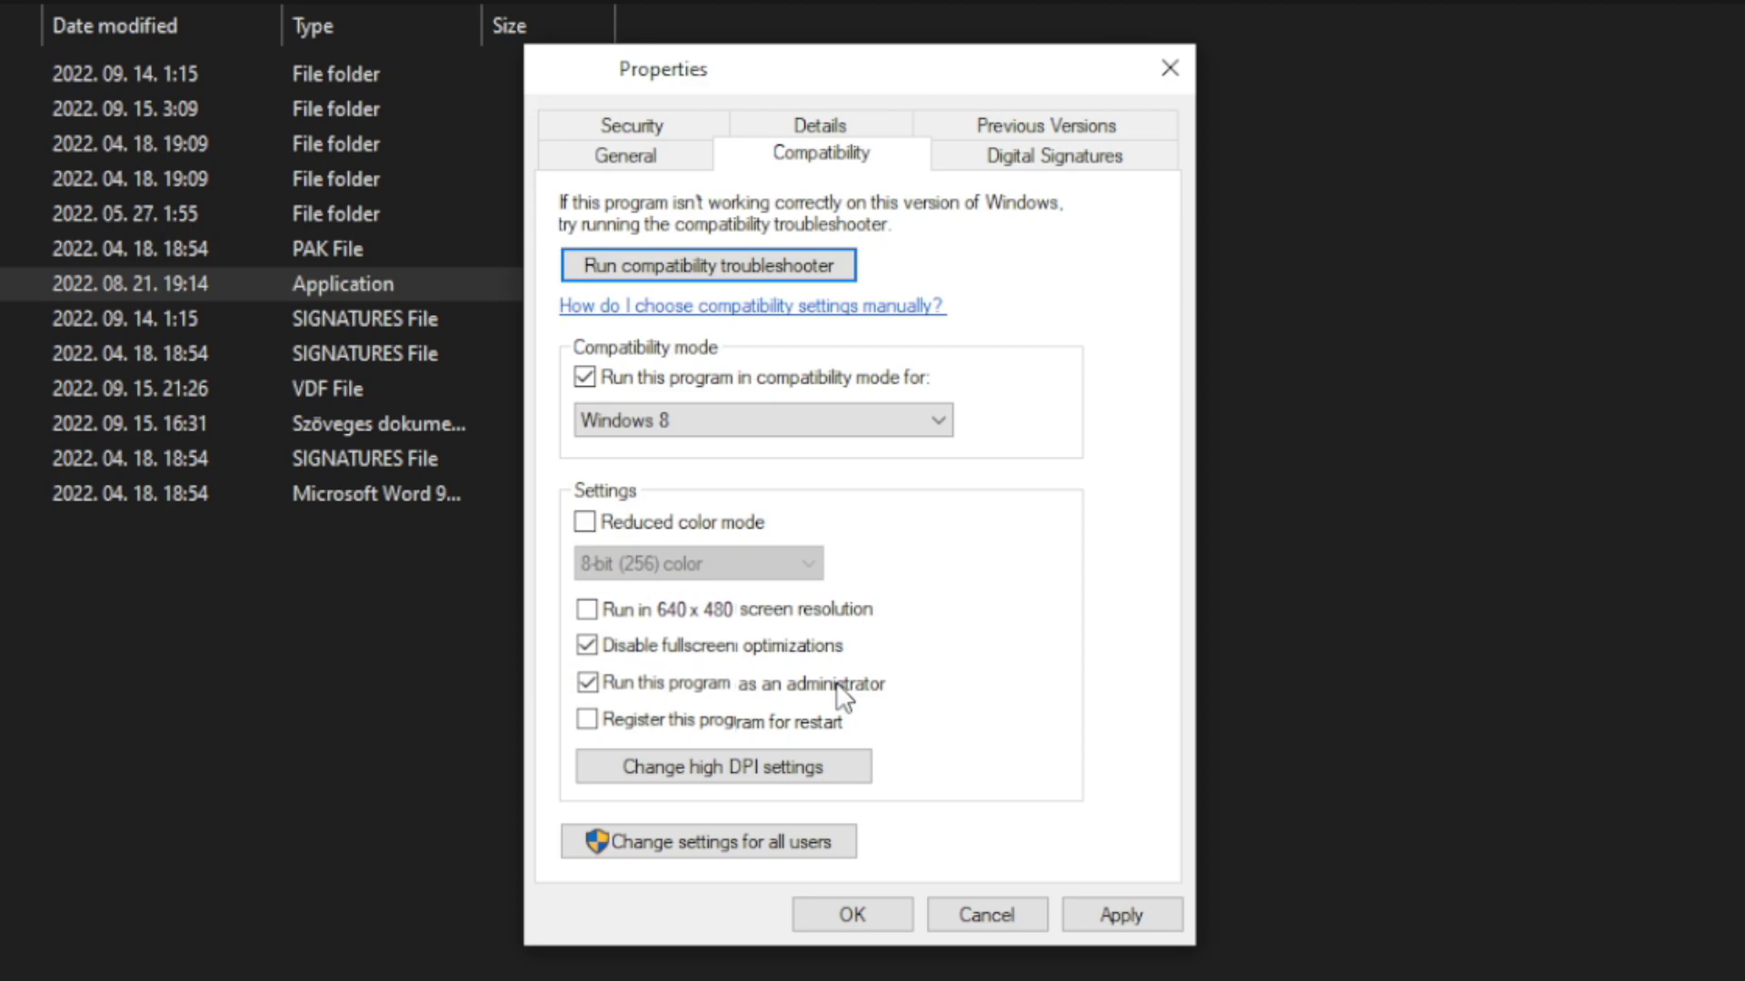
click(1126, 916)
click(853, 923)
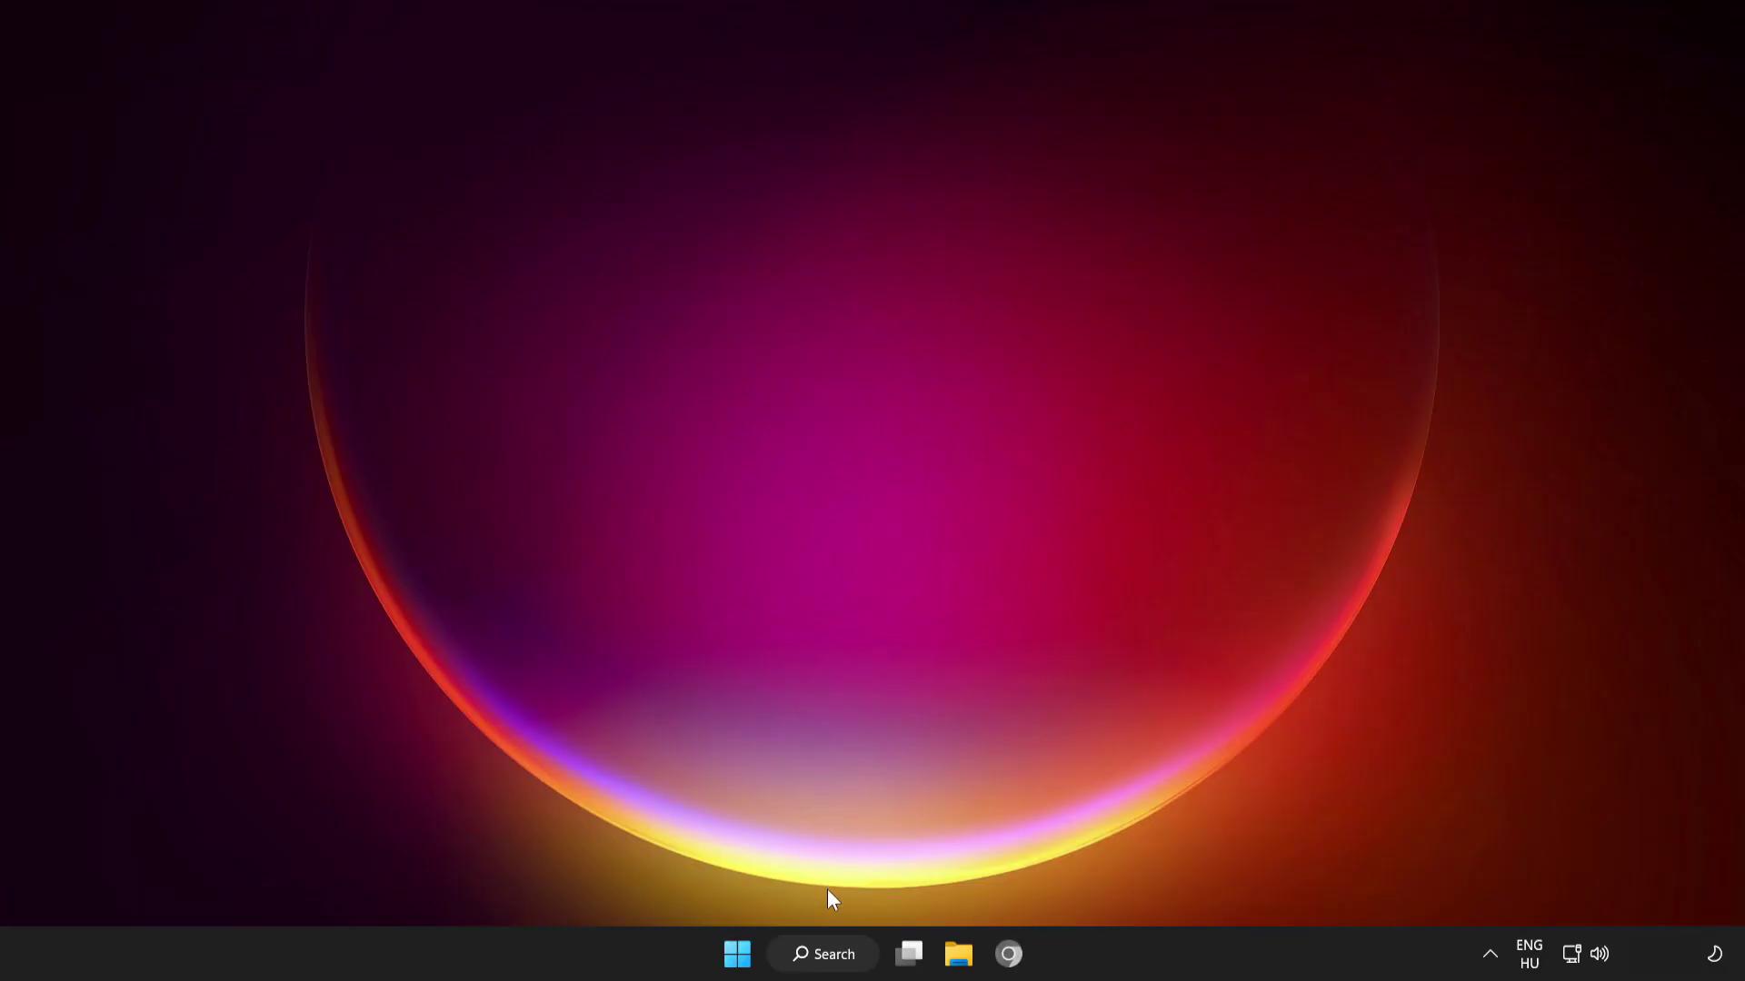
Search Windows for "update", run a check for Windows updates, and close Settings.
click(818, 956)
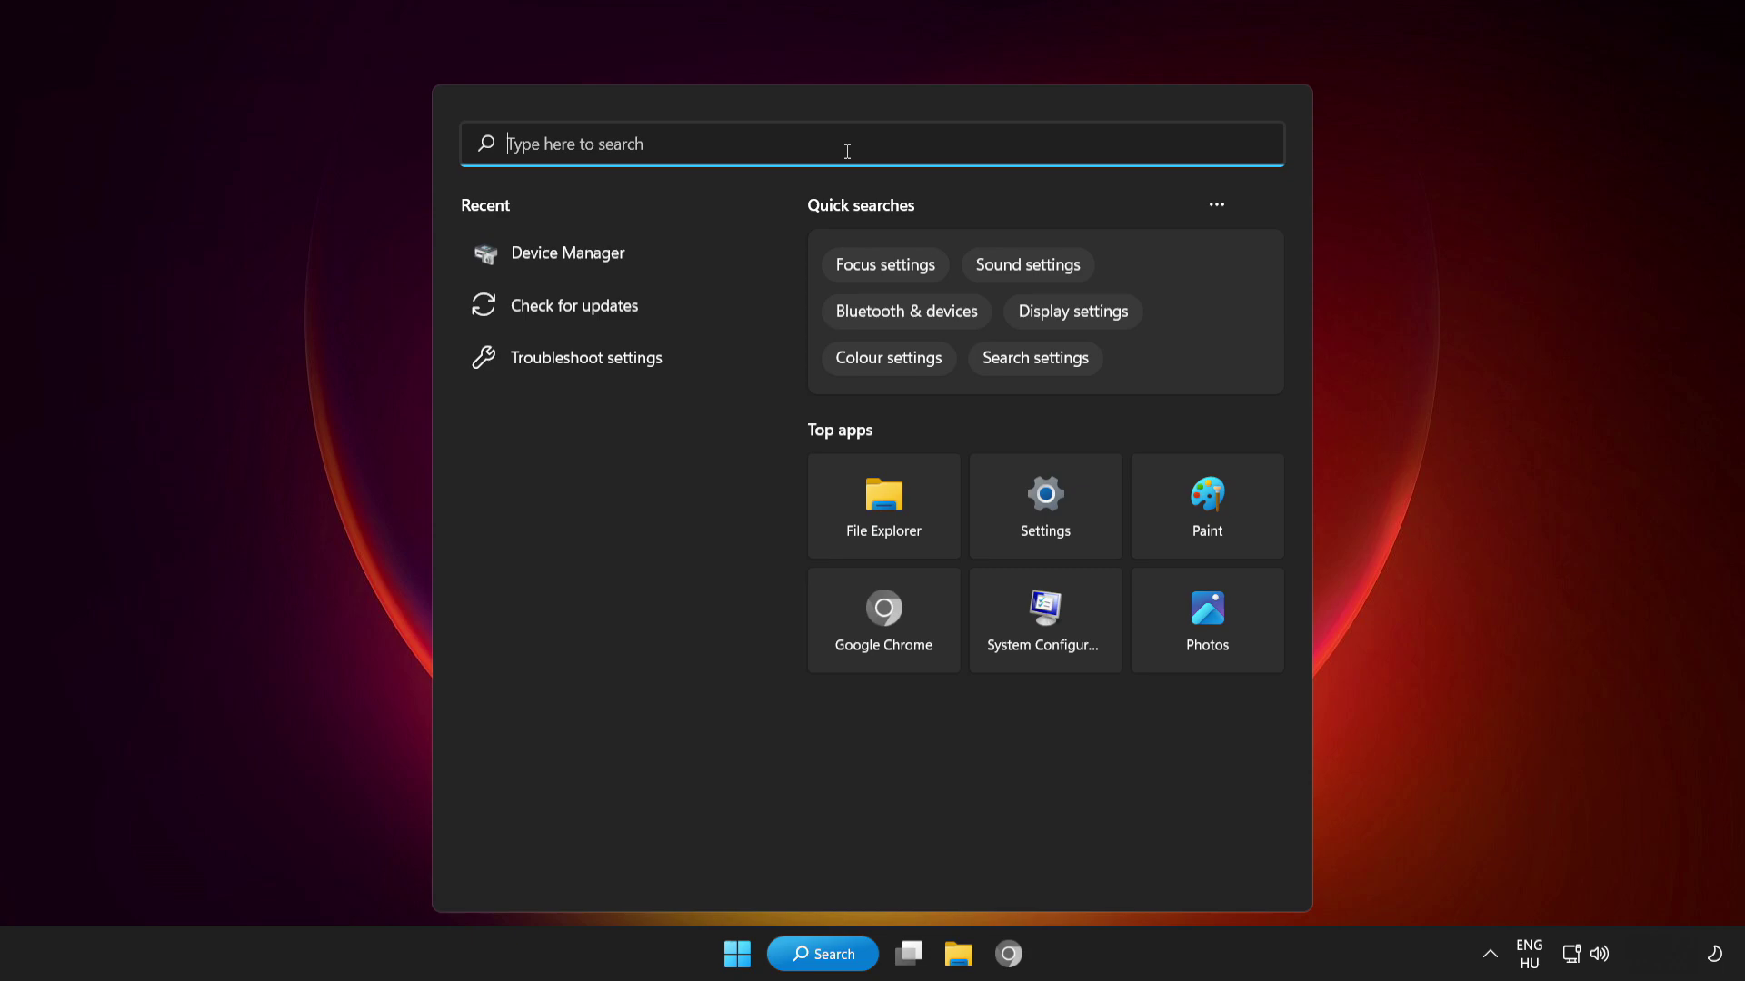
text(update)
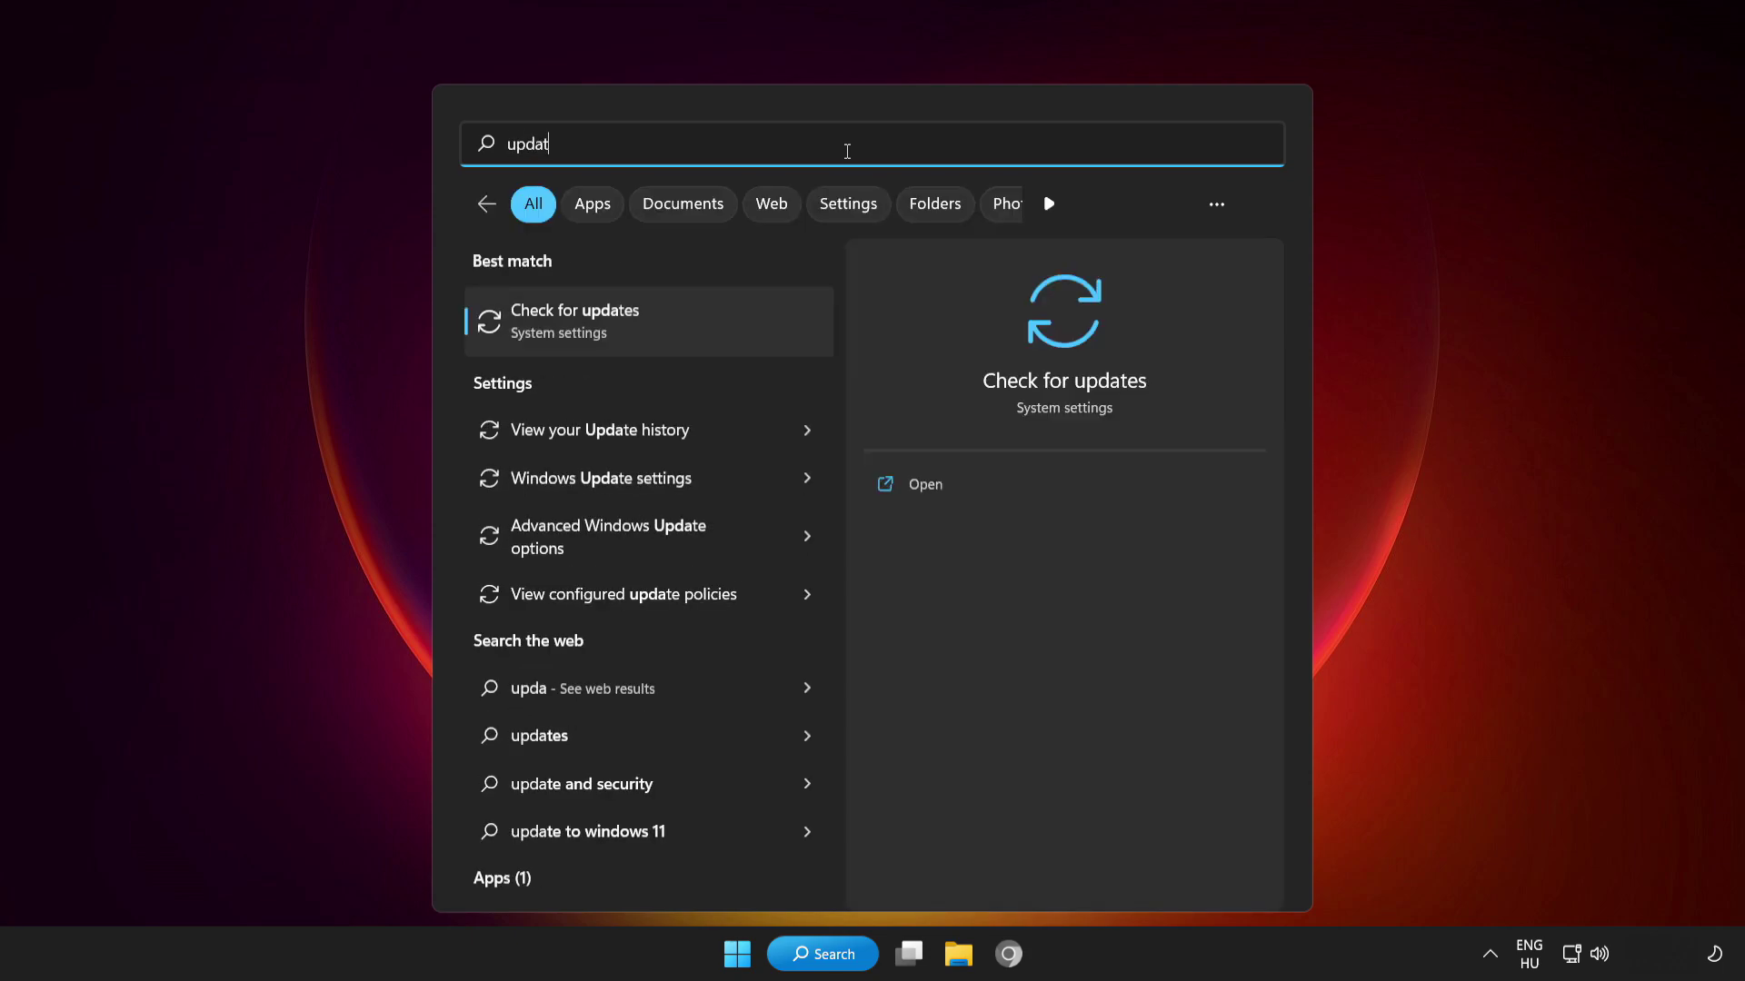
click(687, 318)
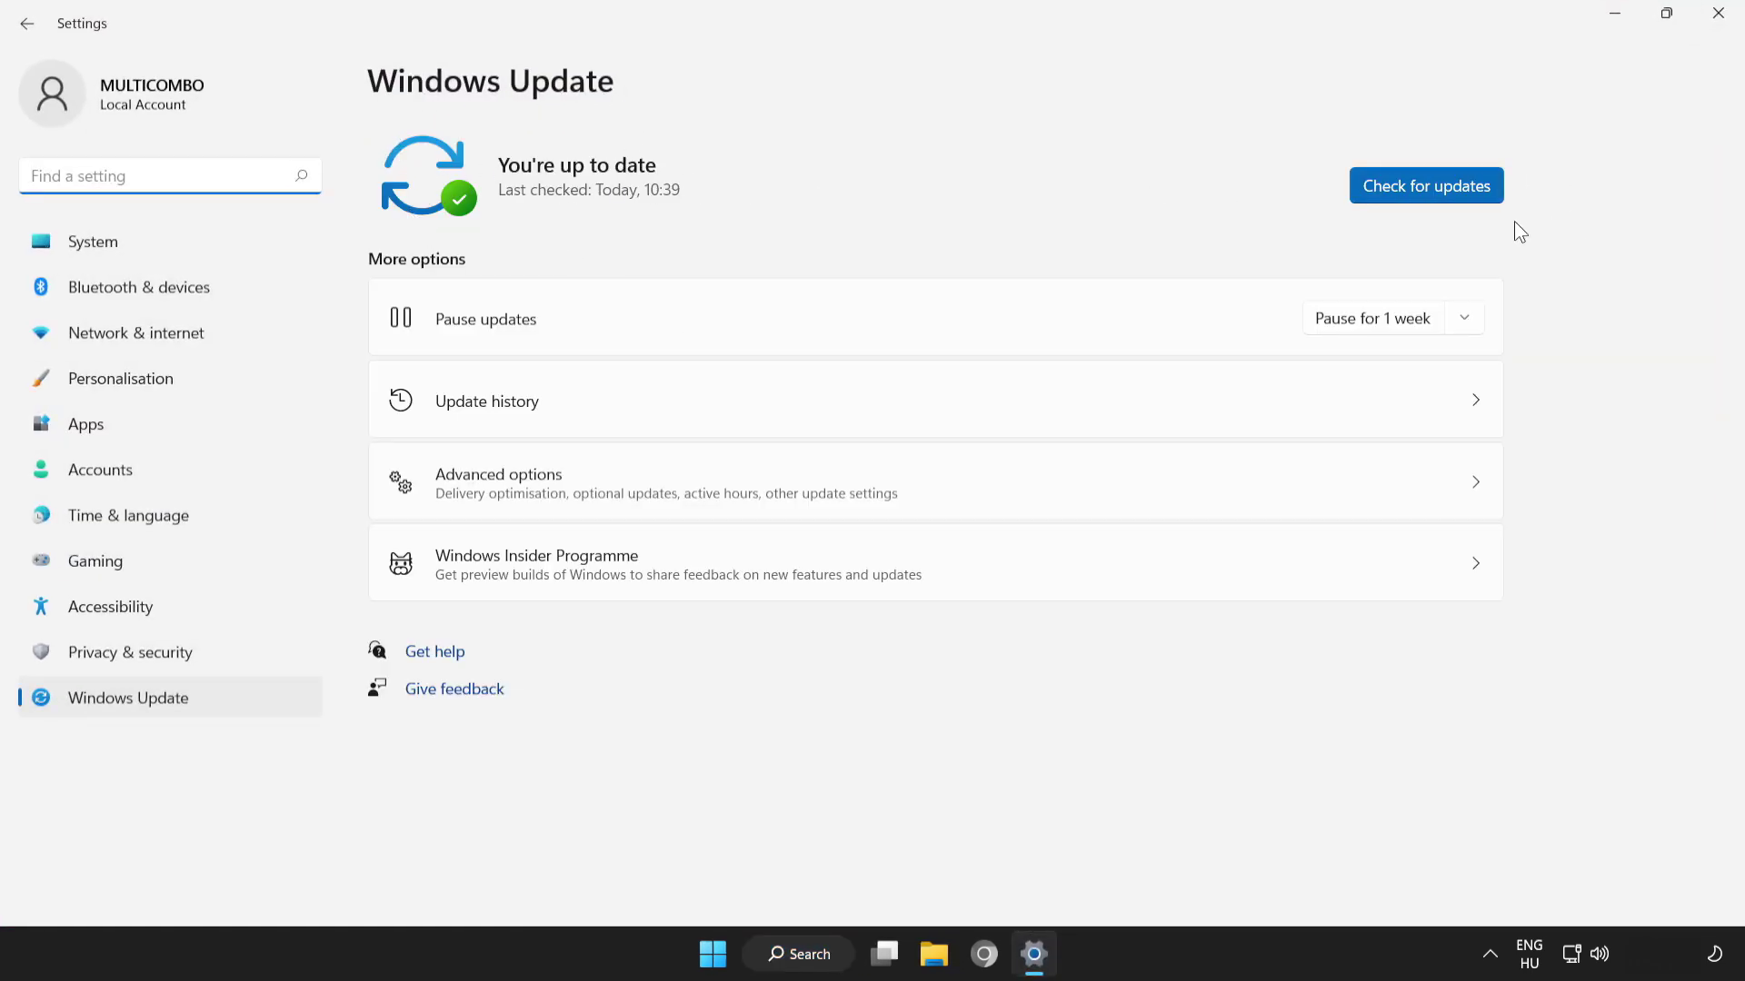
click(1431, 187)
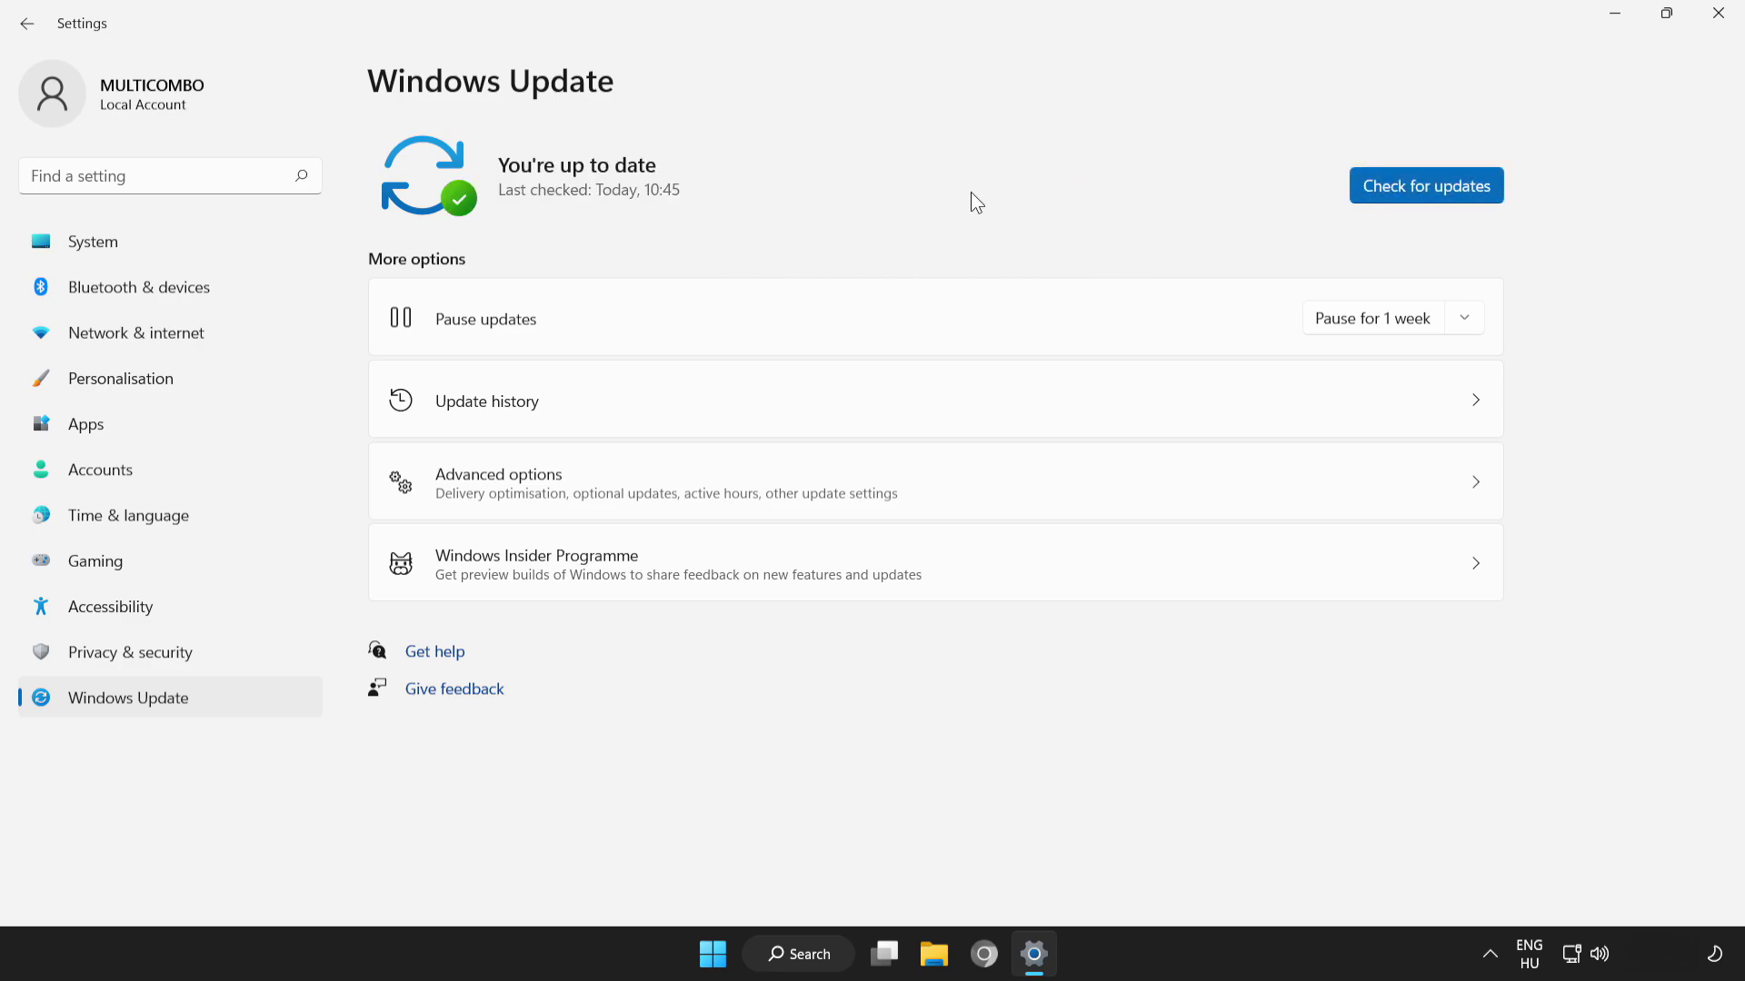
click(1717, 20)
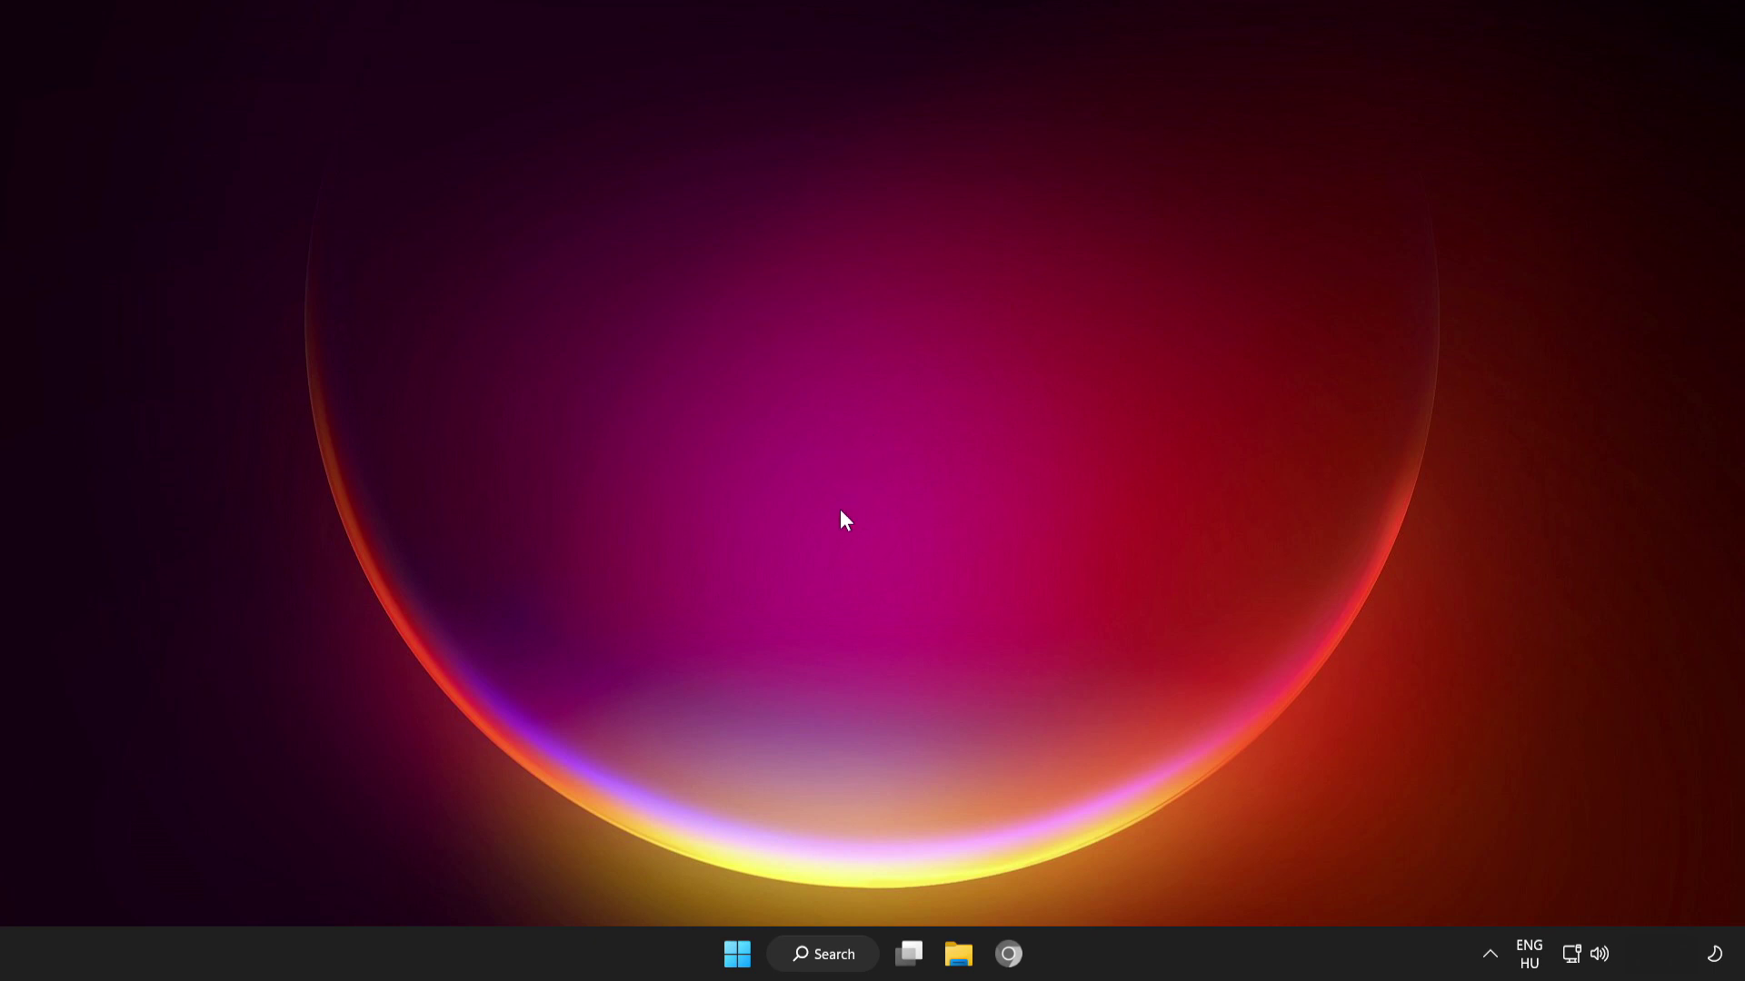
In Task Manager, disable Cortana, Microsoft Edge, Phone Link and Terminal as startup apps, then close it.
right_click(738, 959)
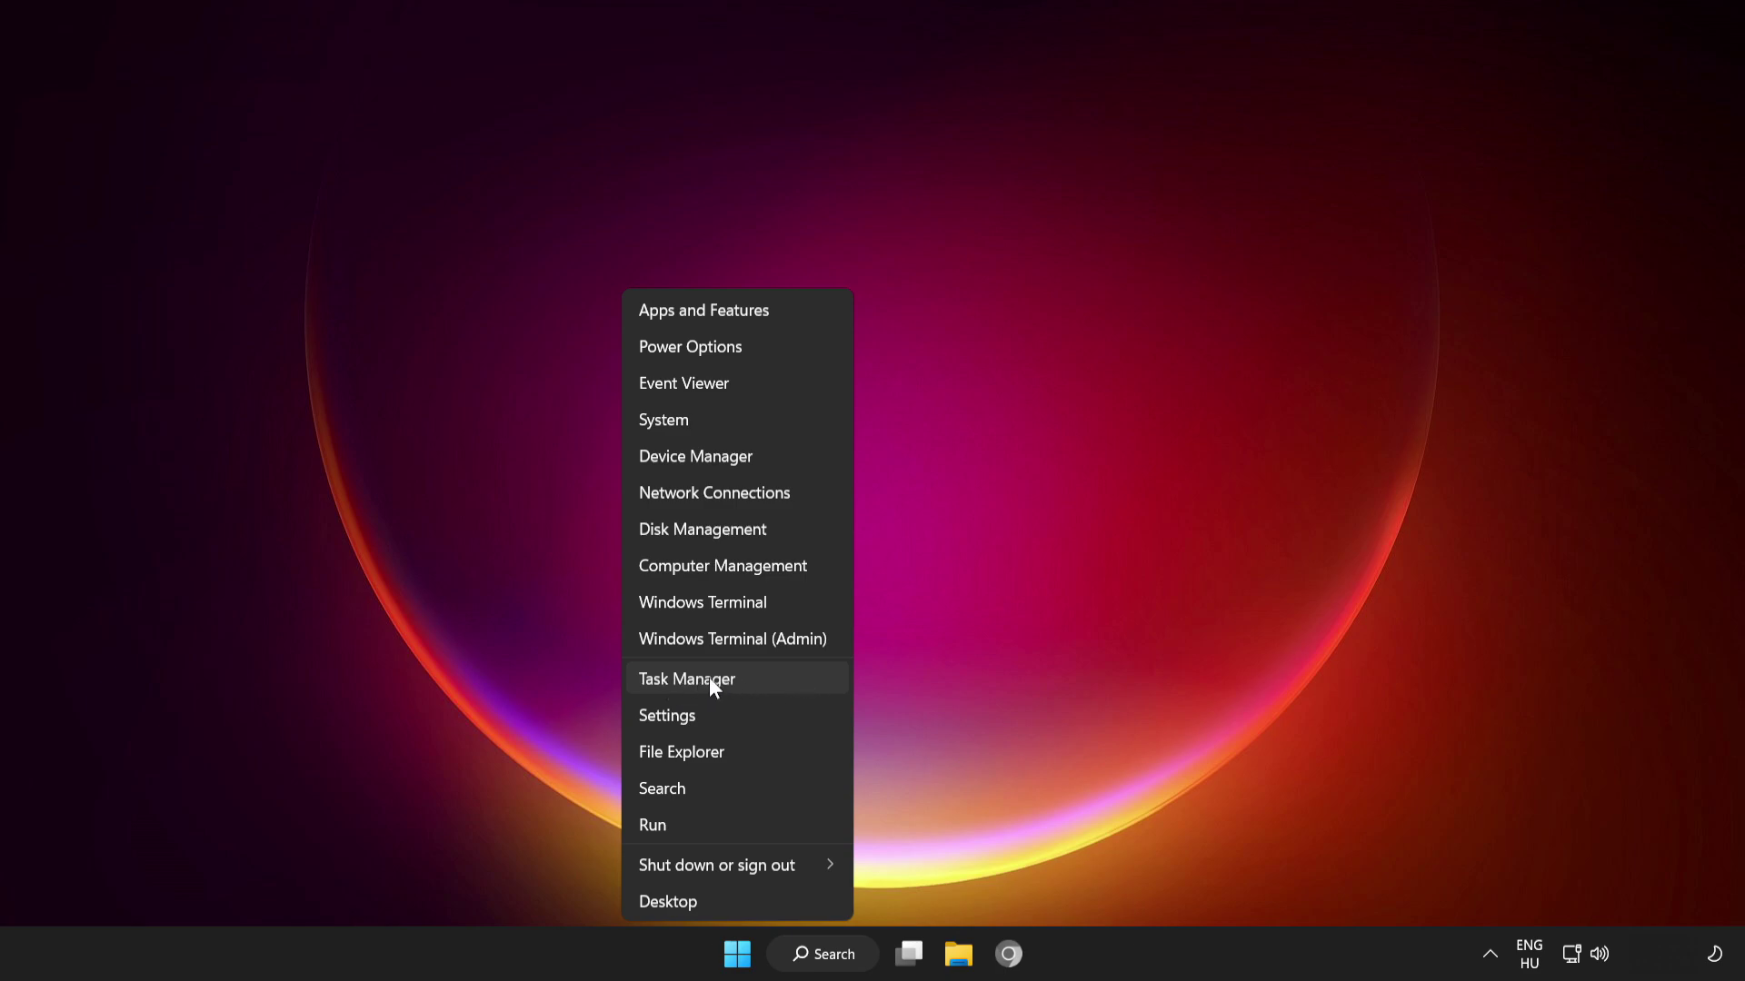
click(793, 679)
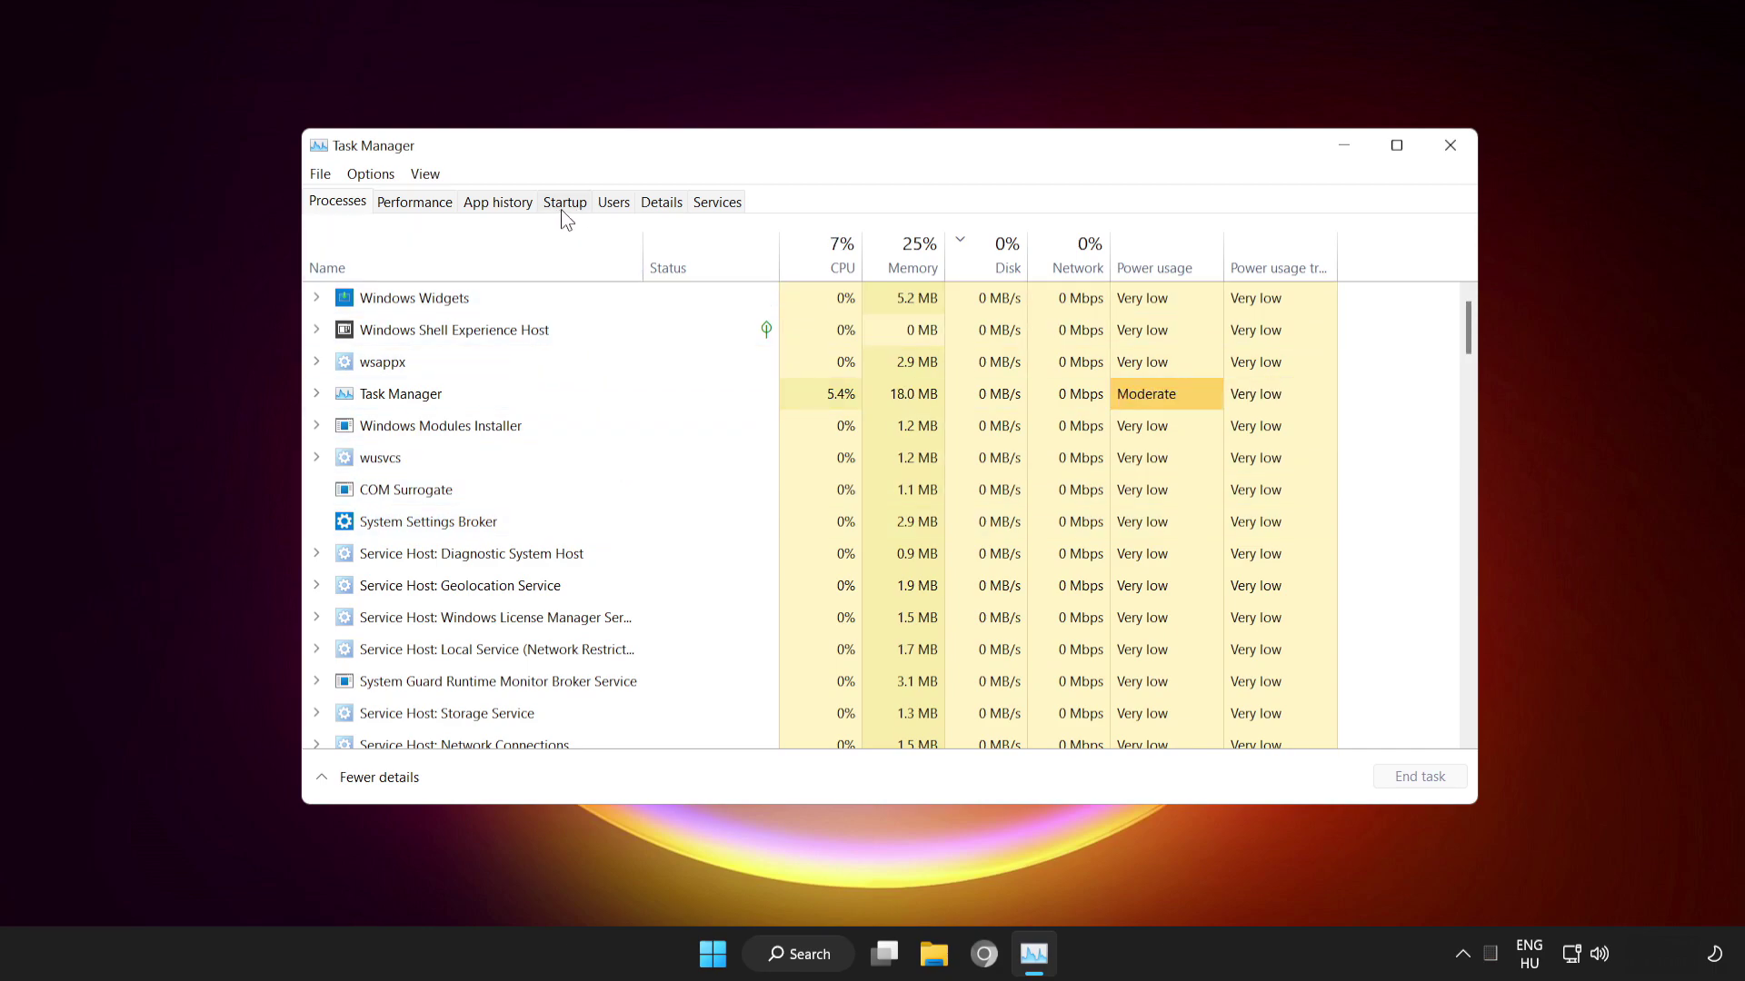
click(563, 207)
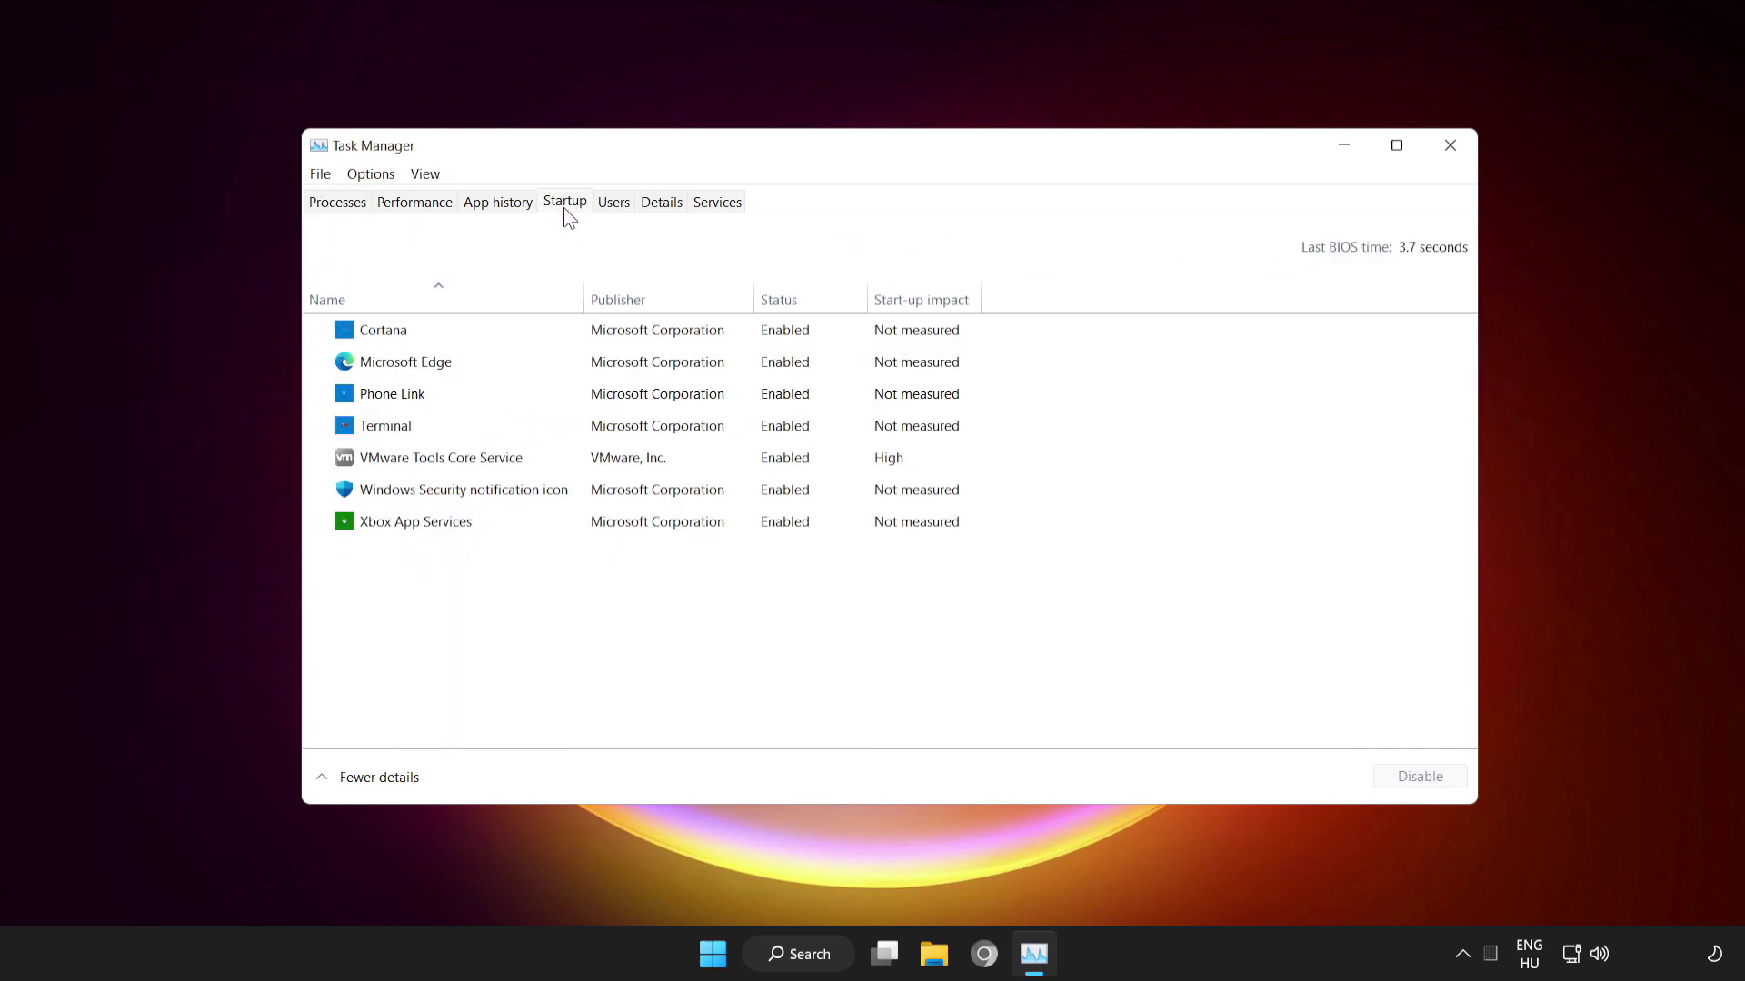
click(550, 329)
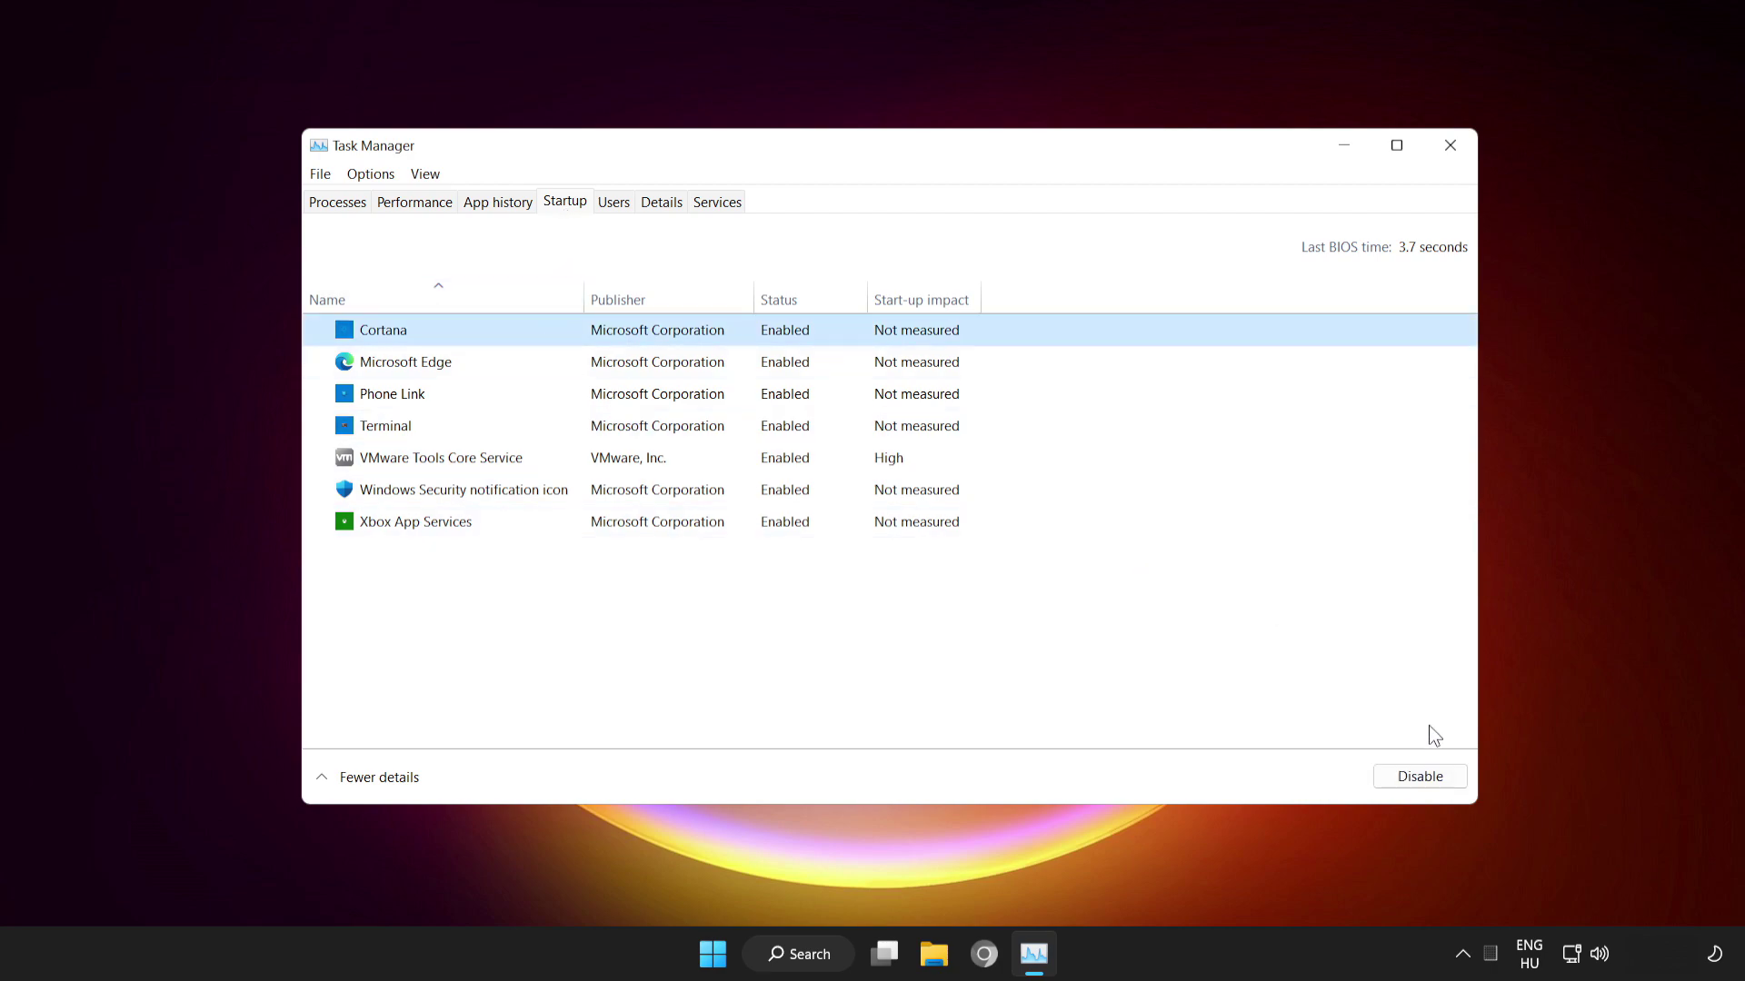
click(1421, 778)
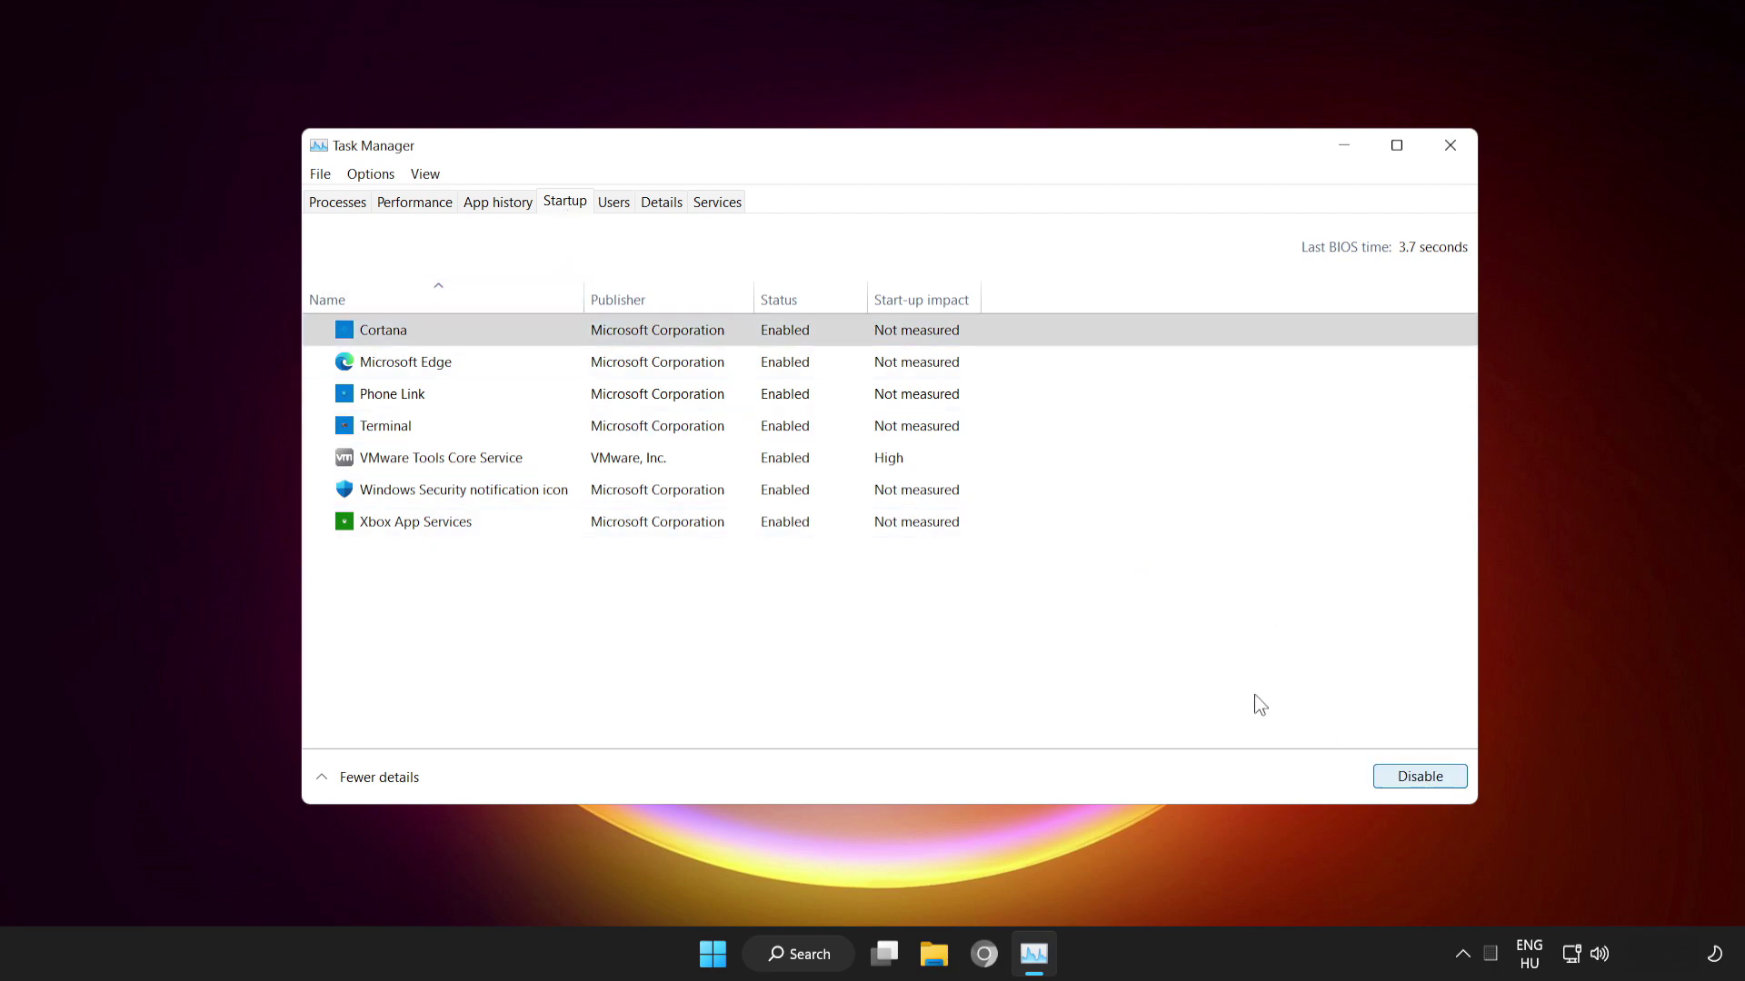
click(512, 365)
click(1425, 780)
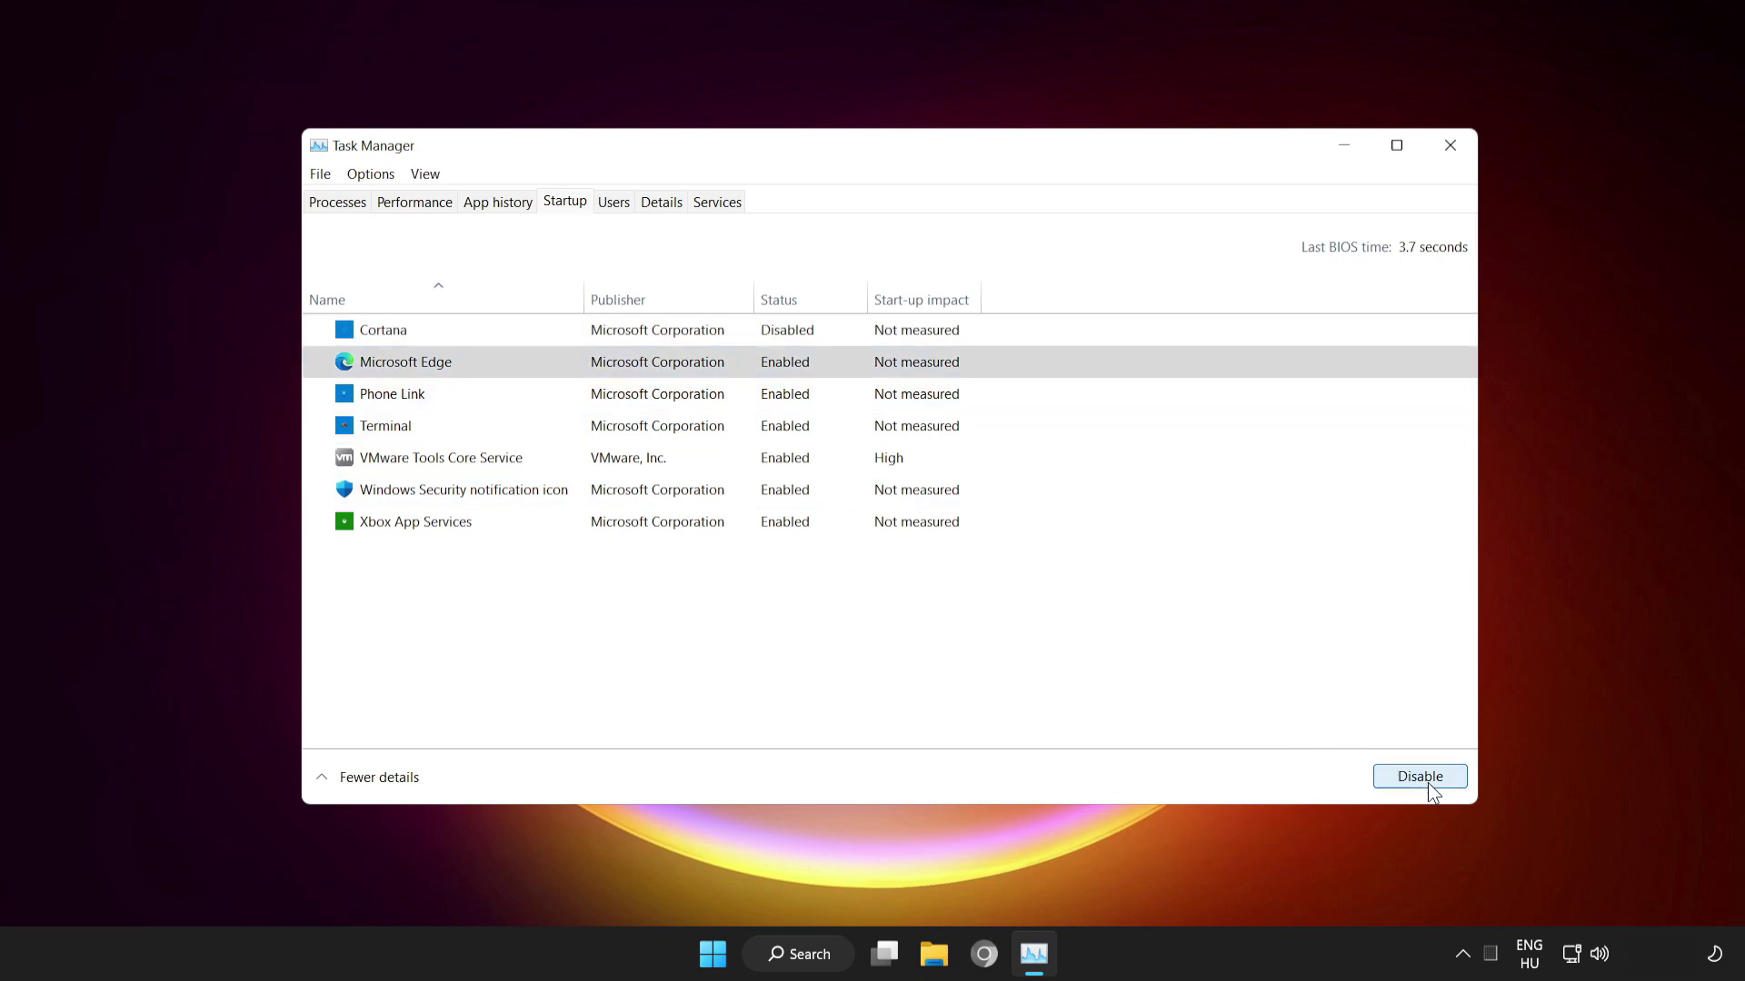
click(474, 396)
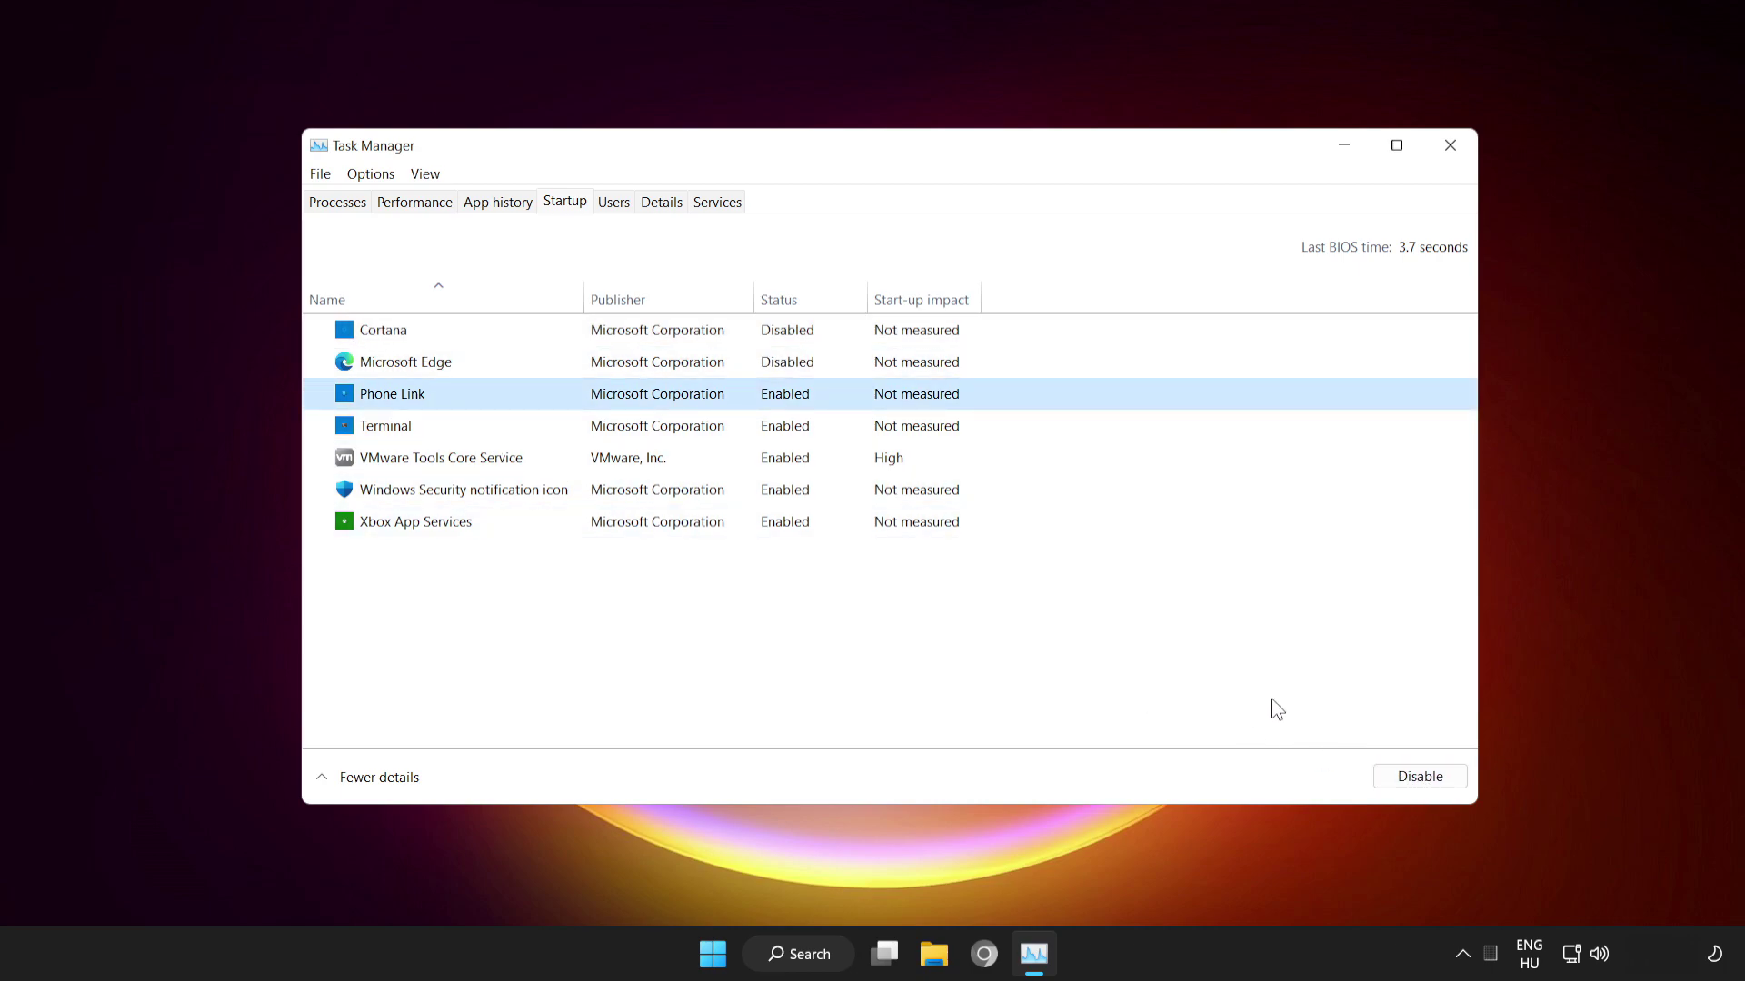
click(1409, 770)
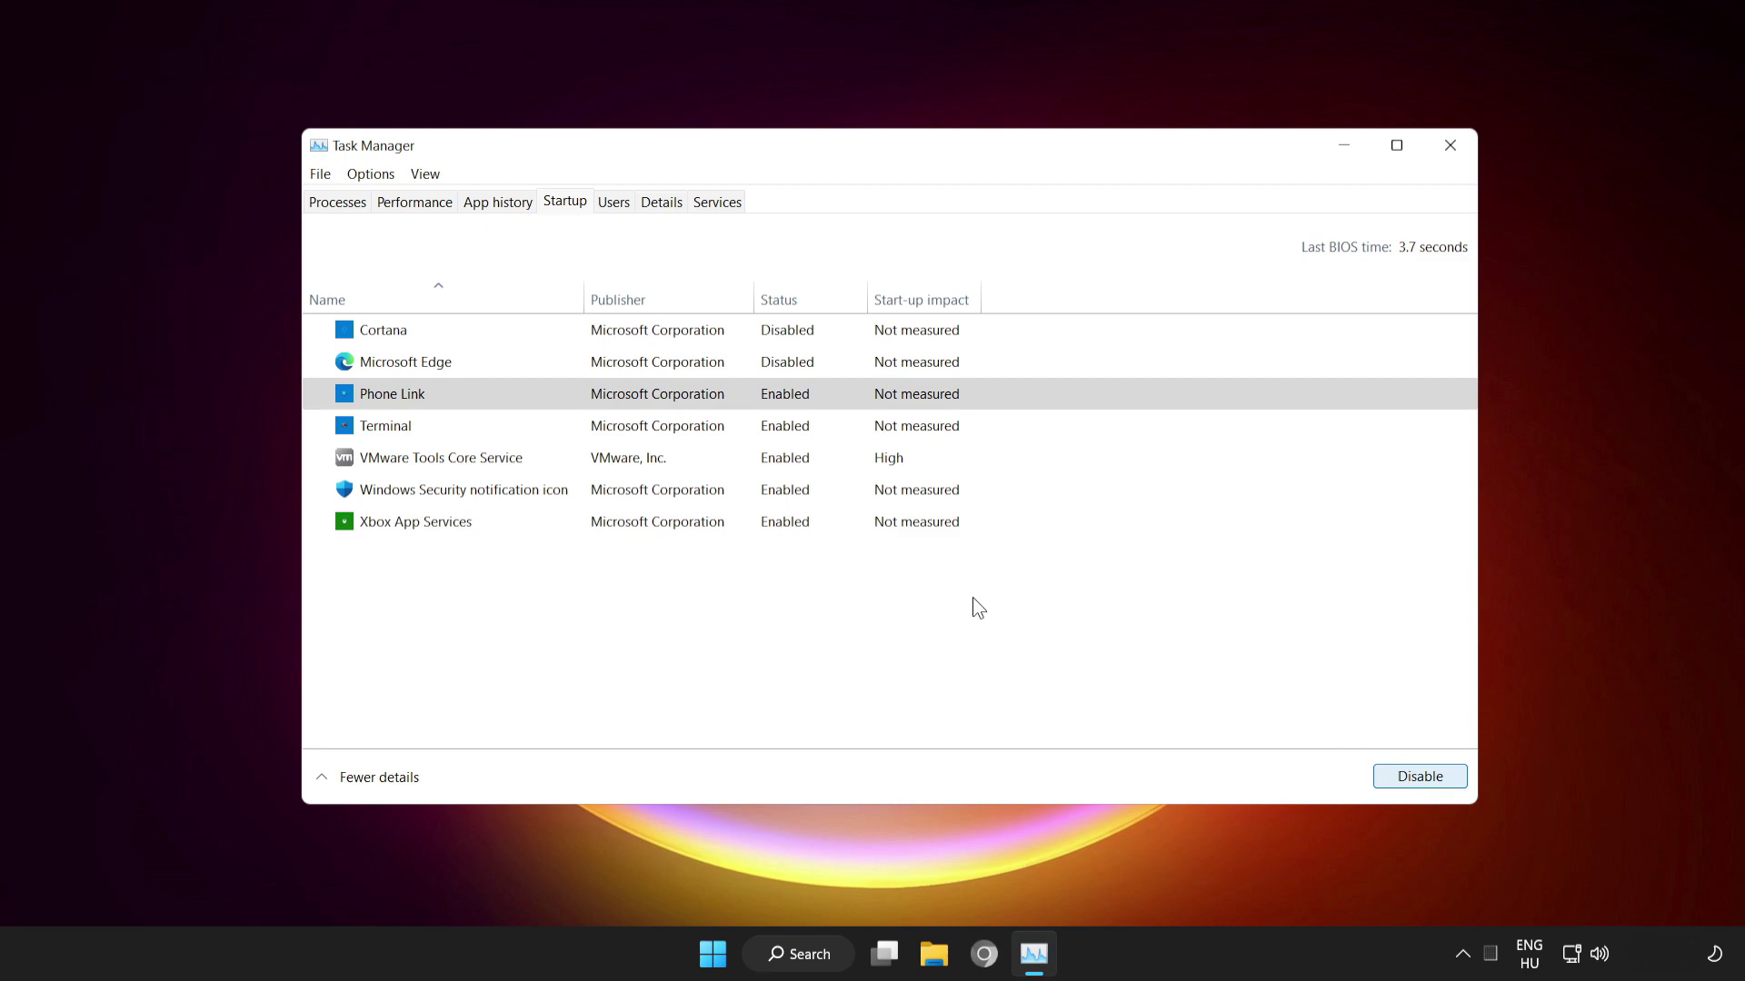
click(518, 431)
click(1426, 774)
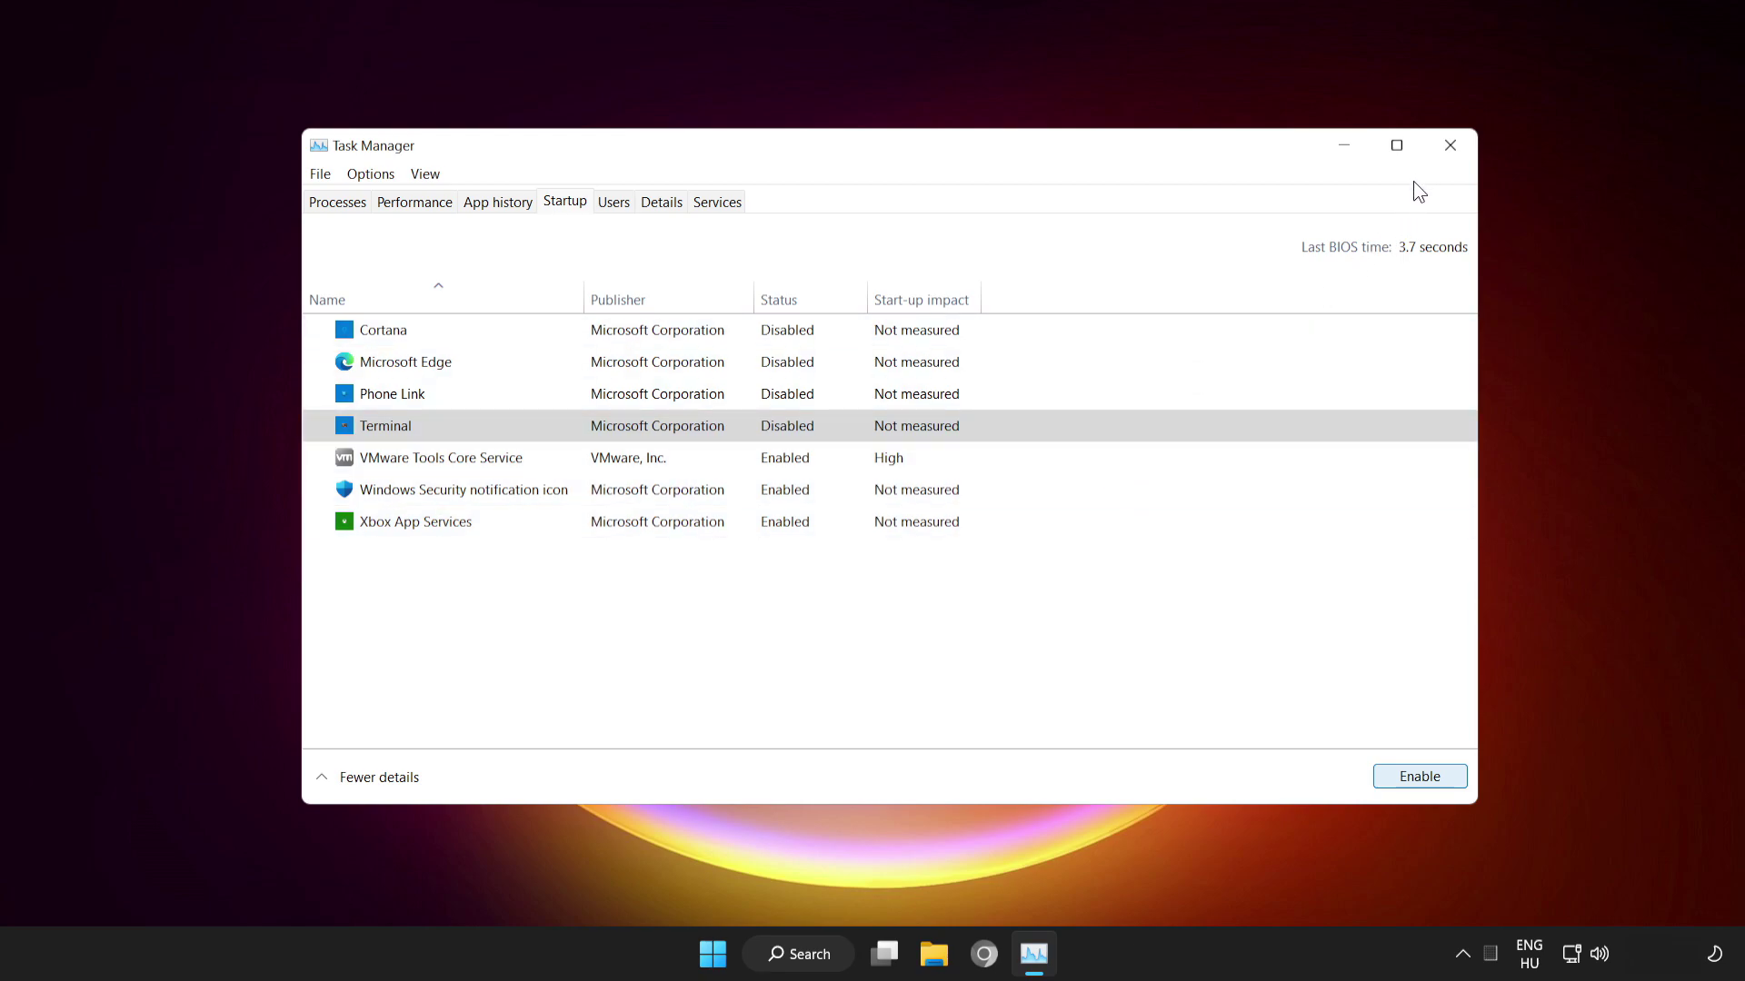
click(1448, 148)
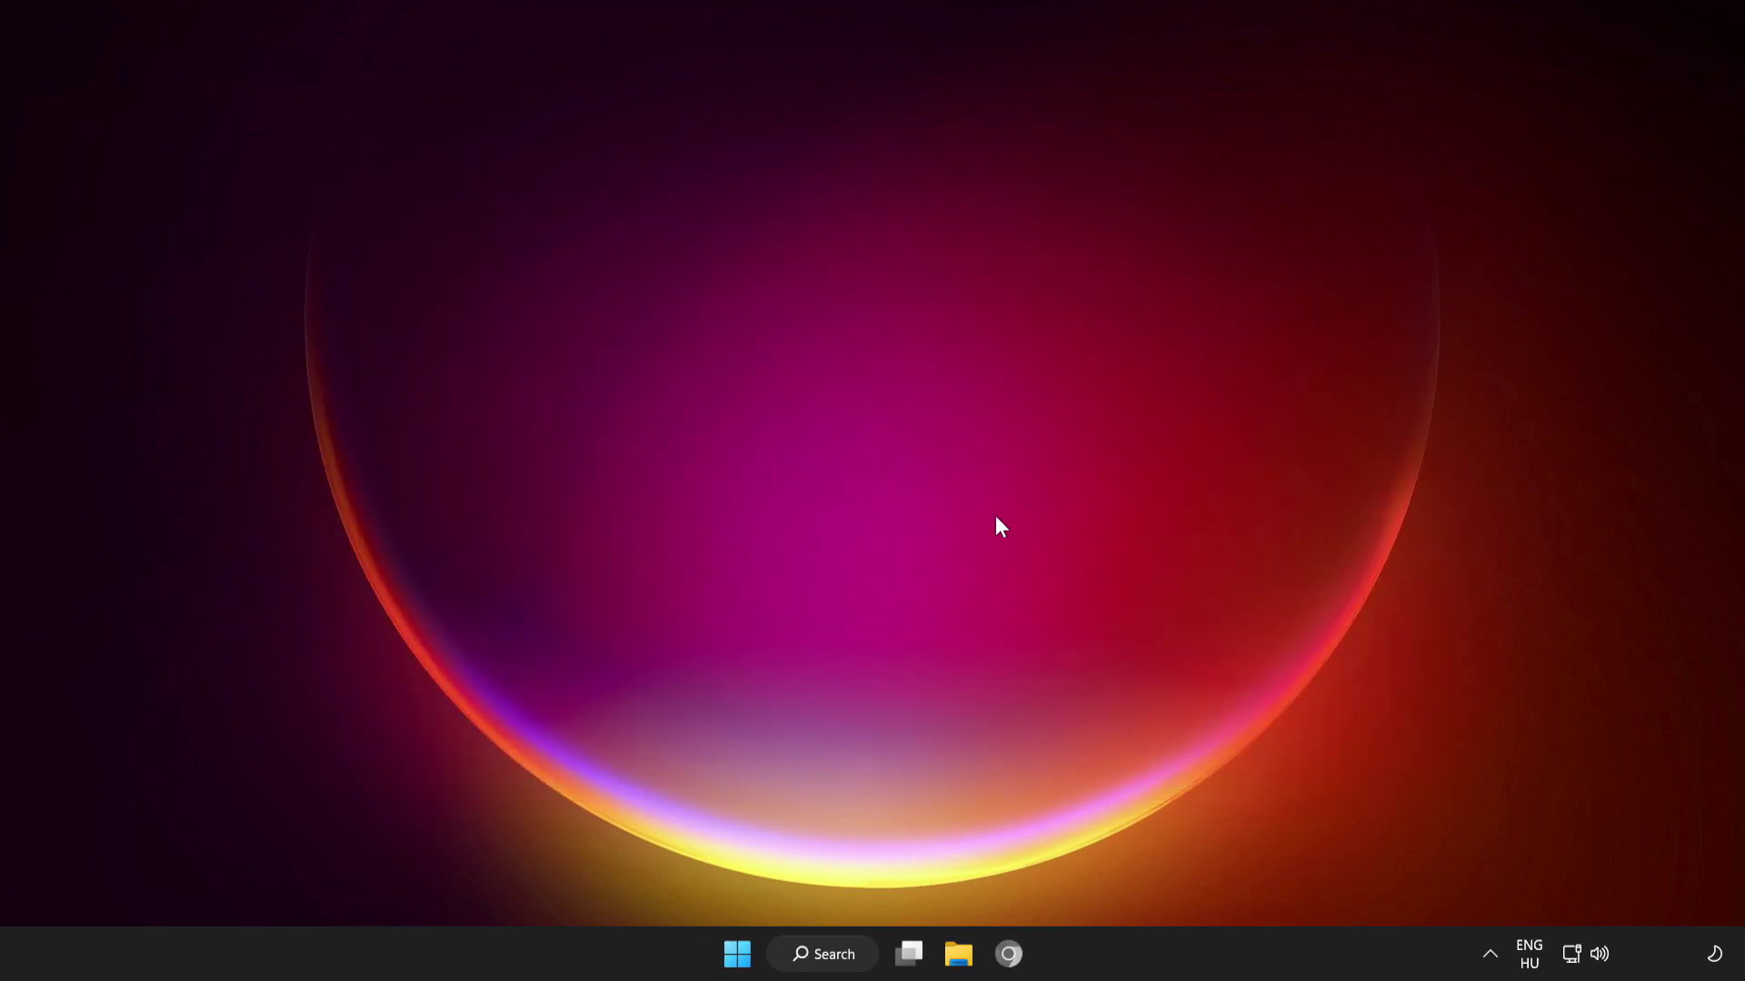
Open the computer's power options.
click(744, 957)
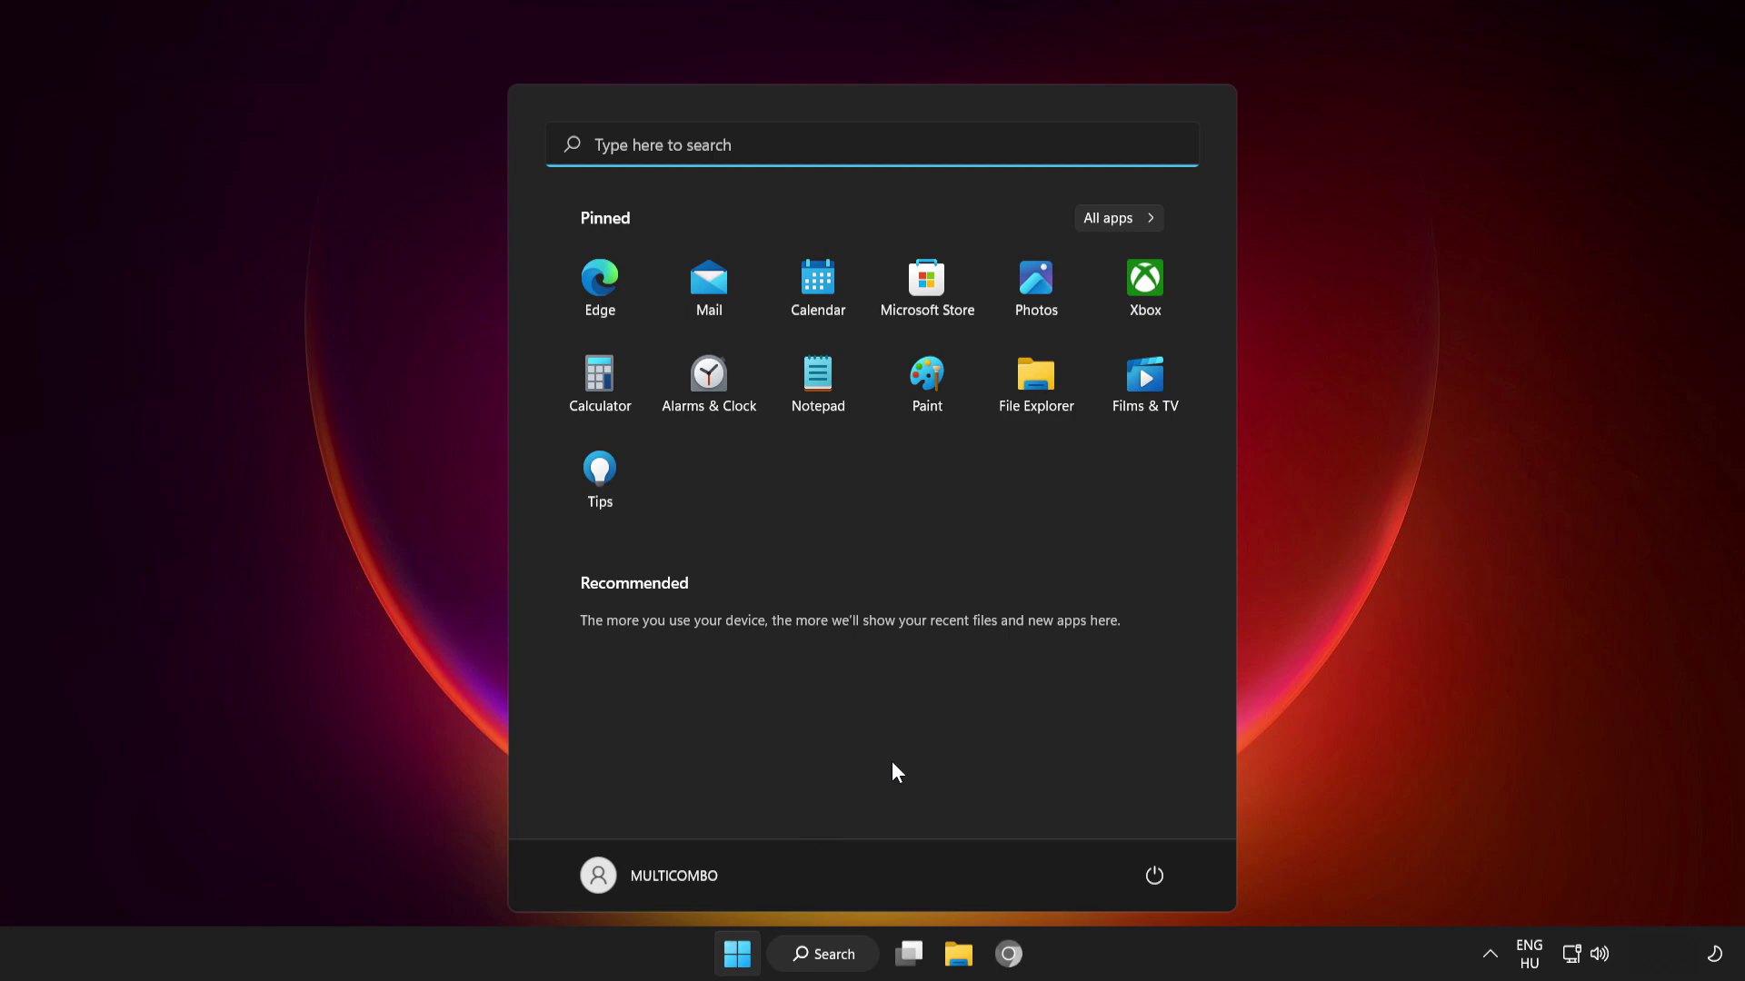
click(1152, 878)
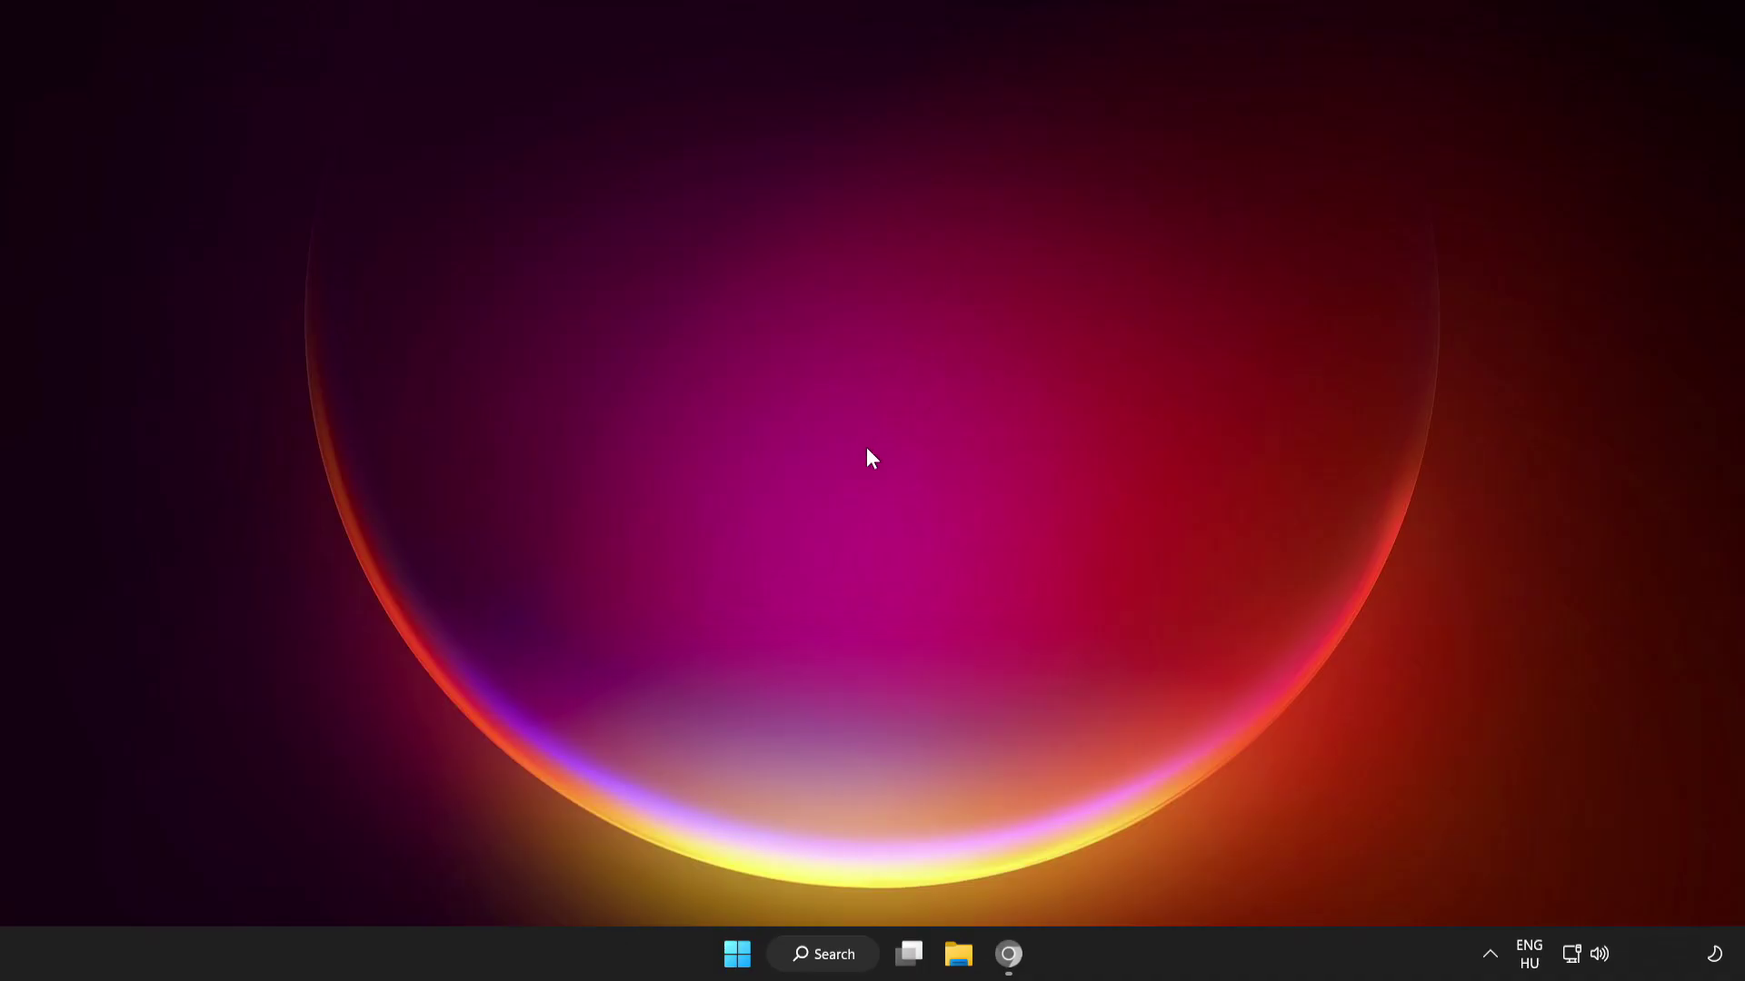
Switch to Chrome and download the English DirectX End-User Runtime Web Installer from the Microsoft Download Center.
click(1008, 958)
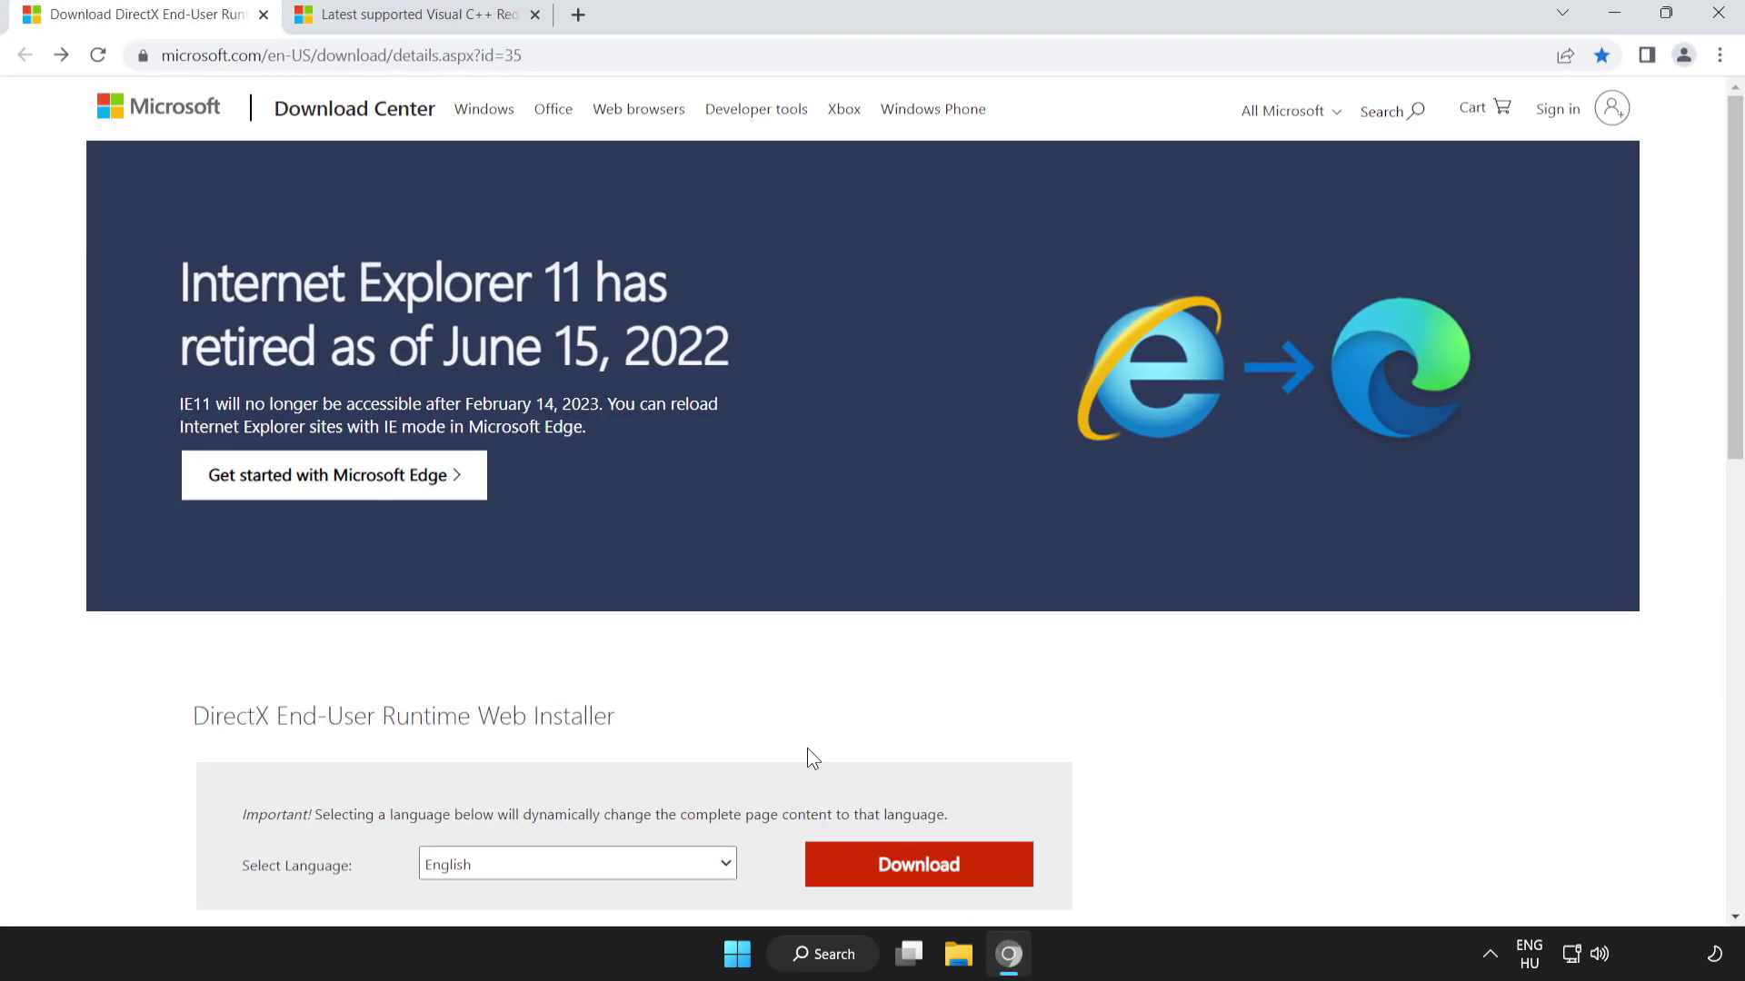
click(719, 52)
click(719, 52)
click(89, 286)
scroll(1737, 377, down, 1)
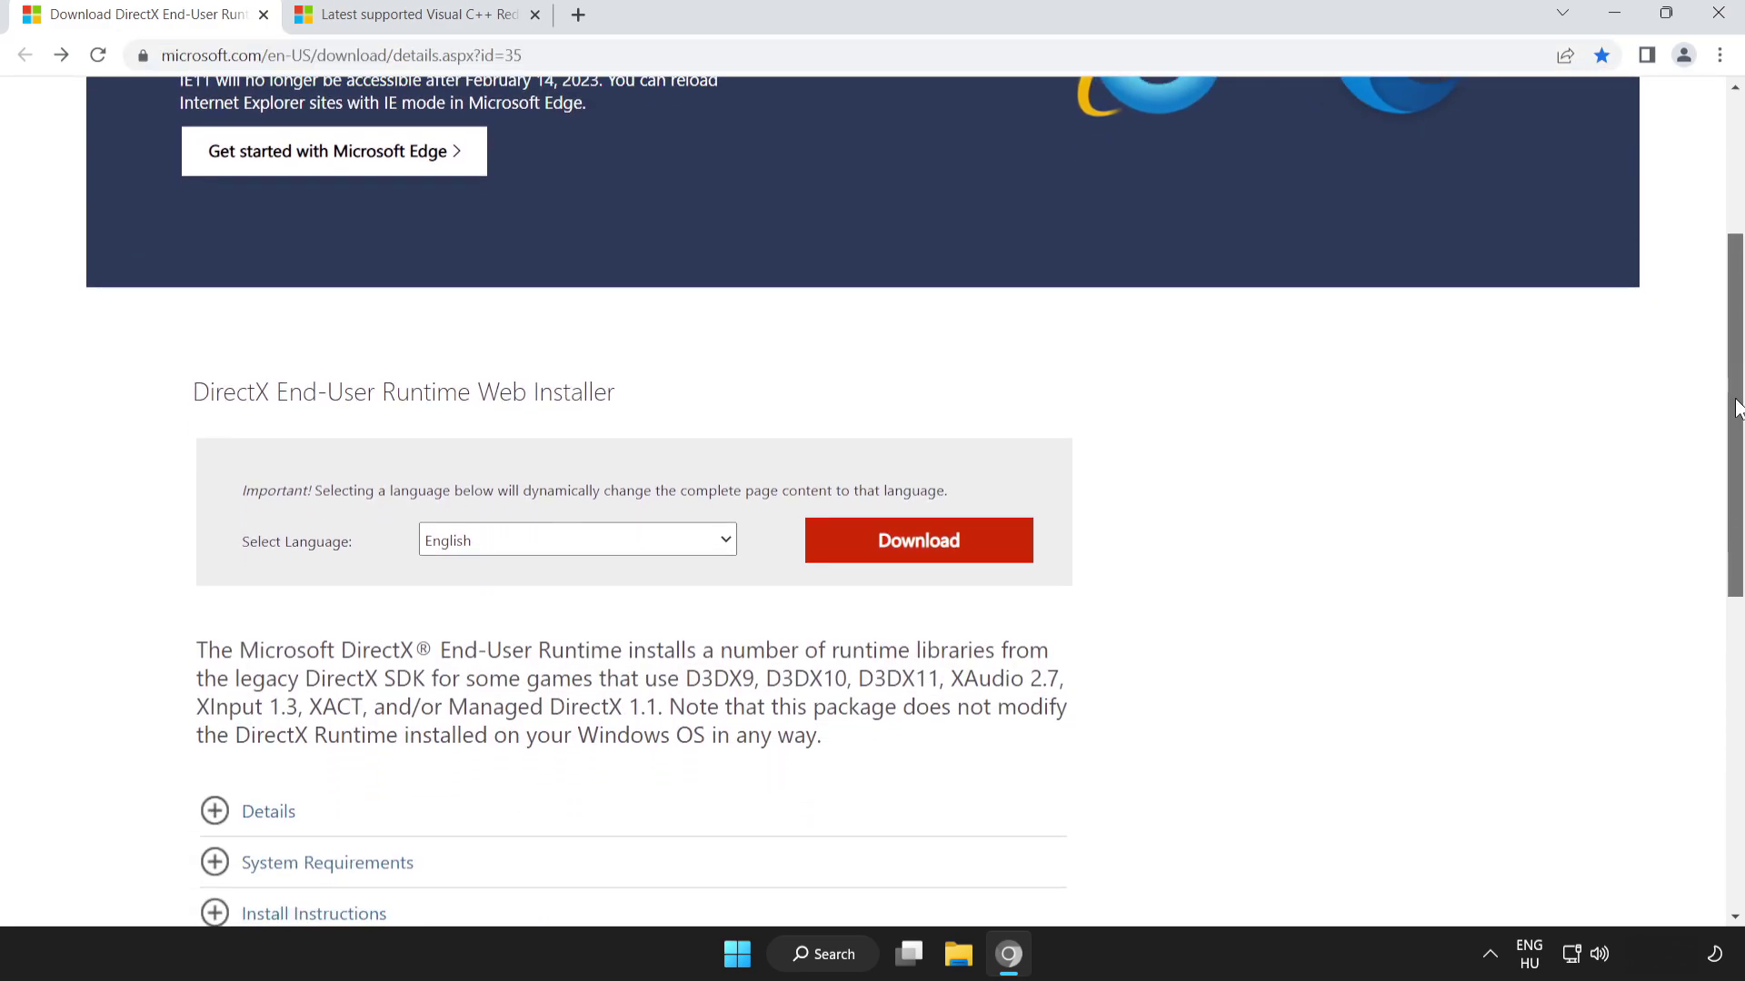
drag(144, 392, 727, 406)
click(777, 397)
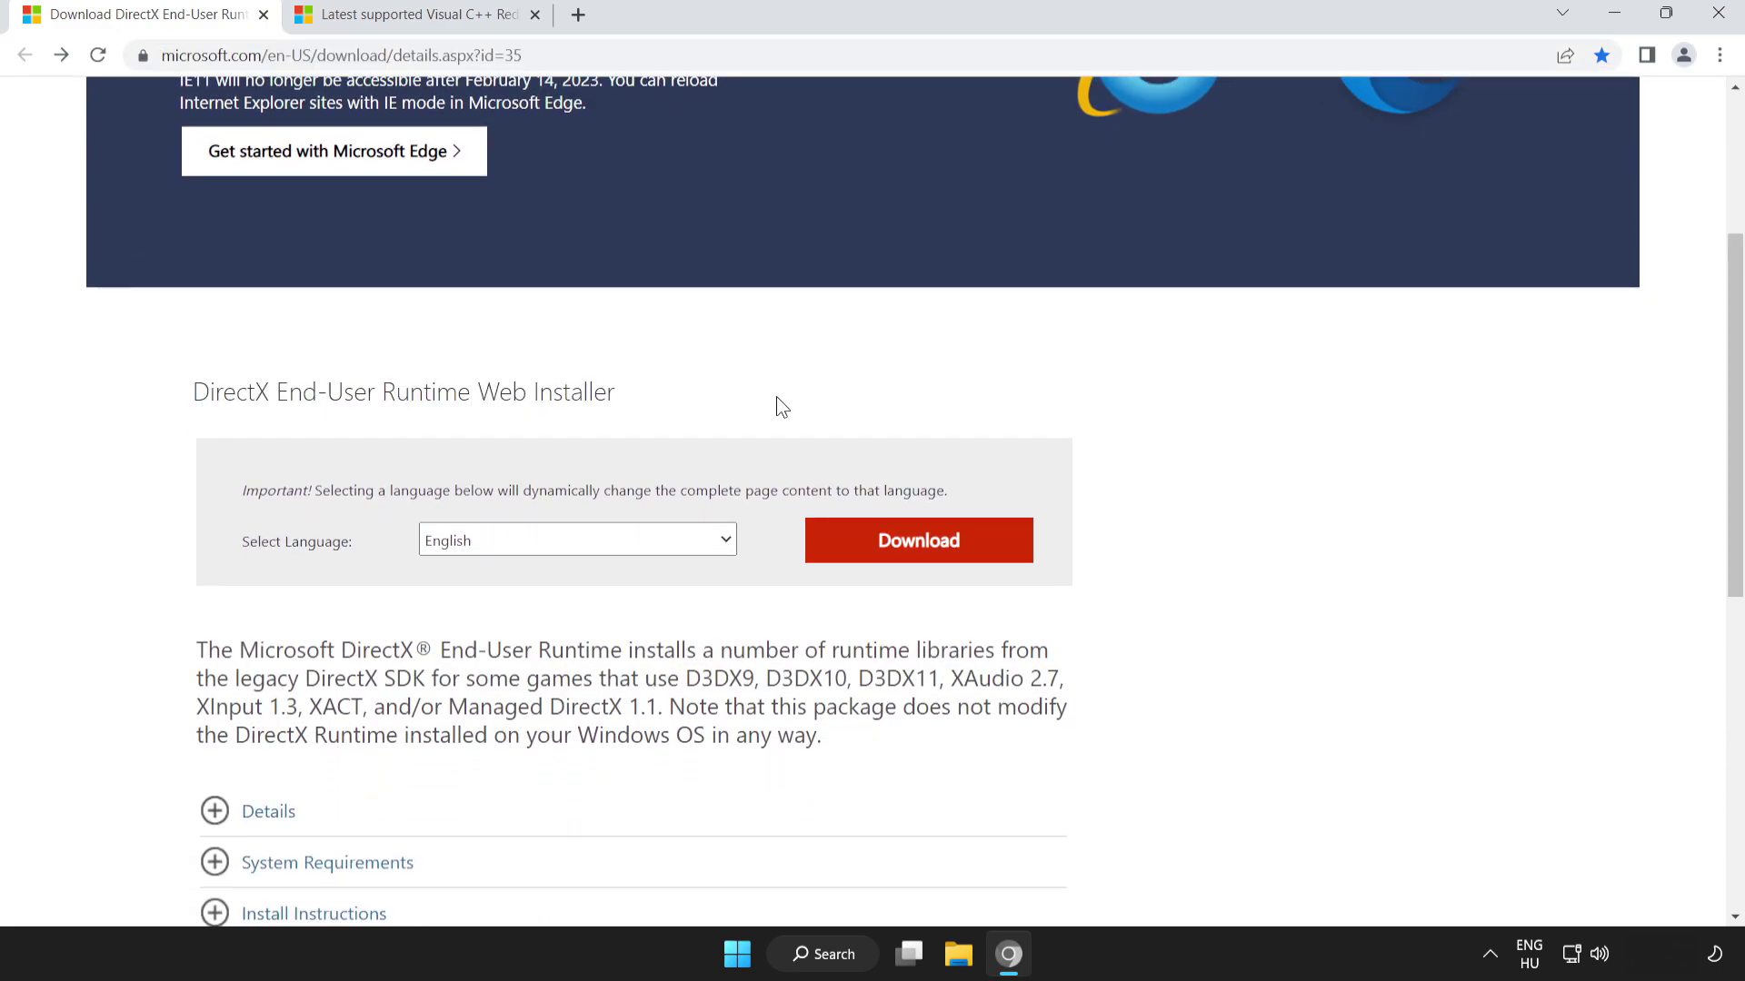
click(924, 551)
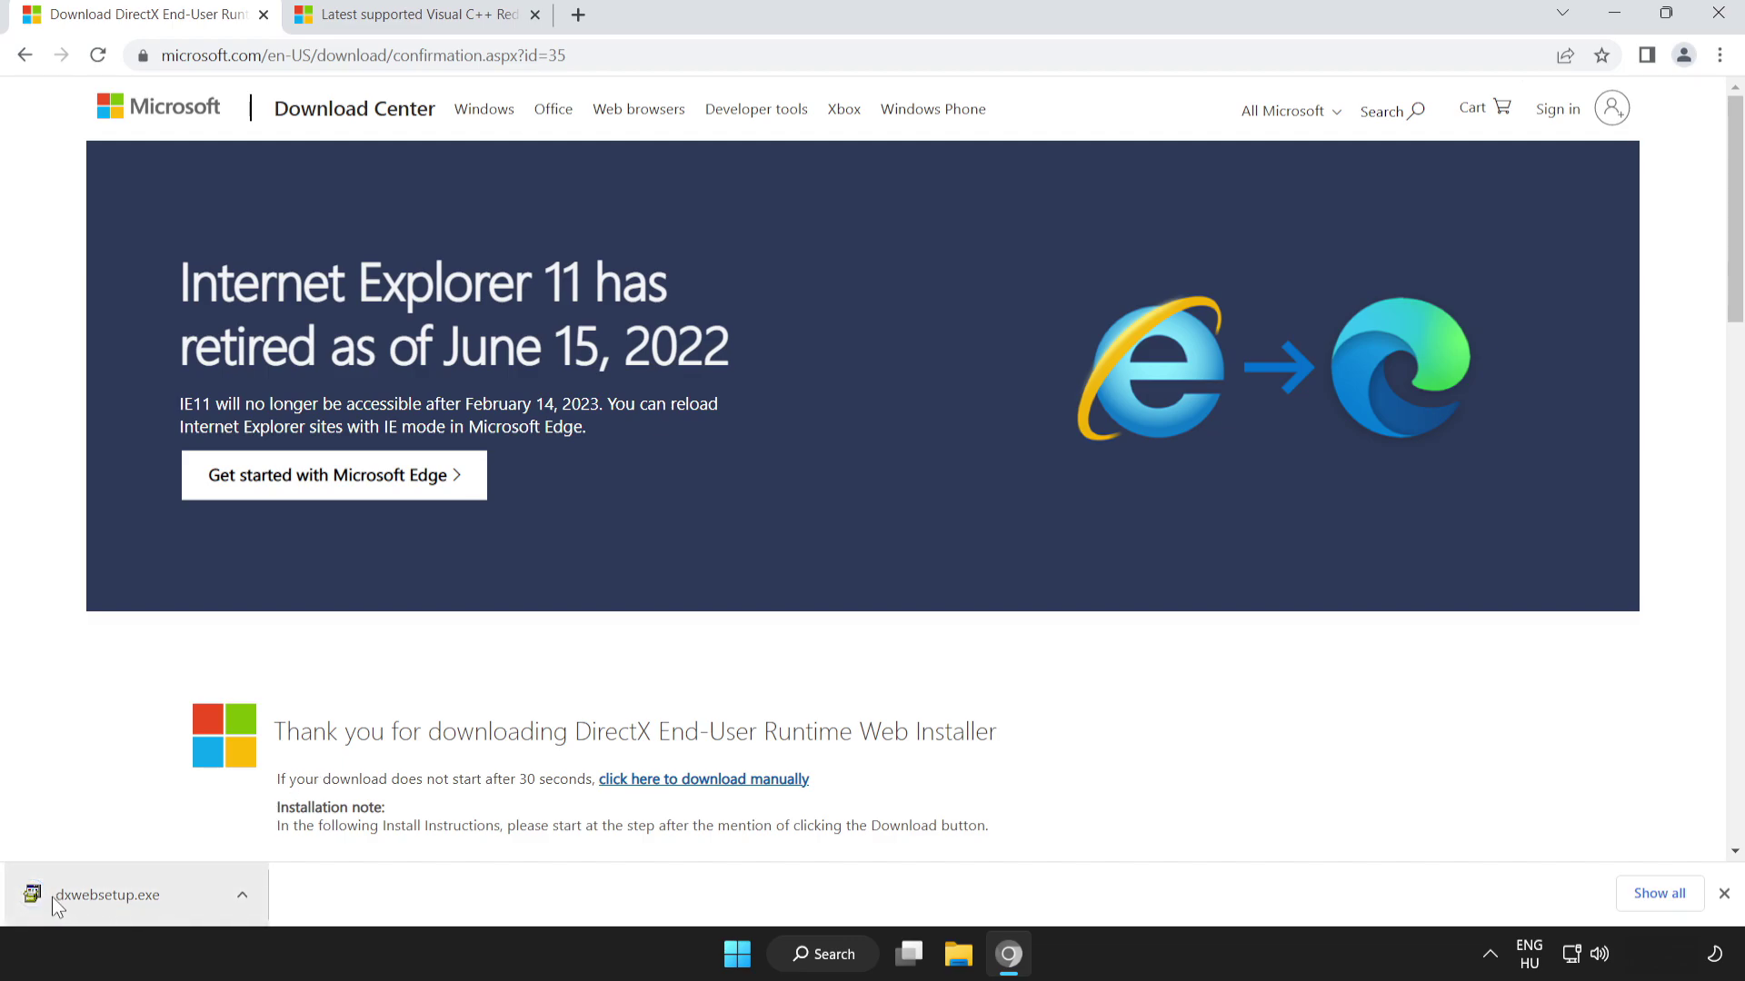
Run dxwebsetup.exe, accept the license agreement, and complete the DirectX setup without installing the Bing Bar.
click(150, 899)
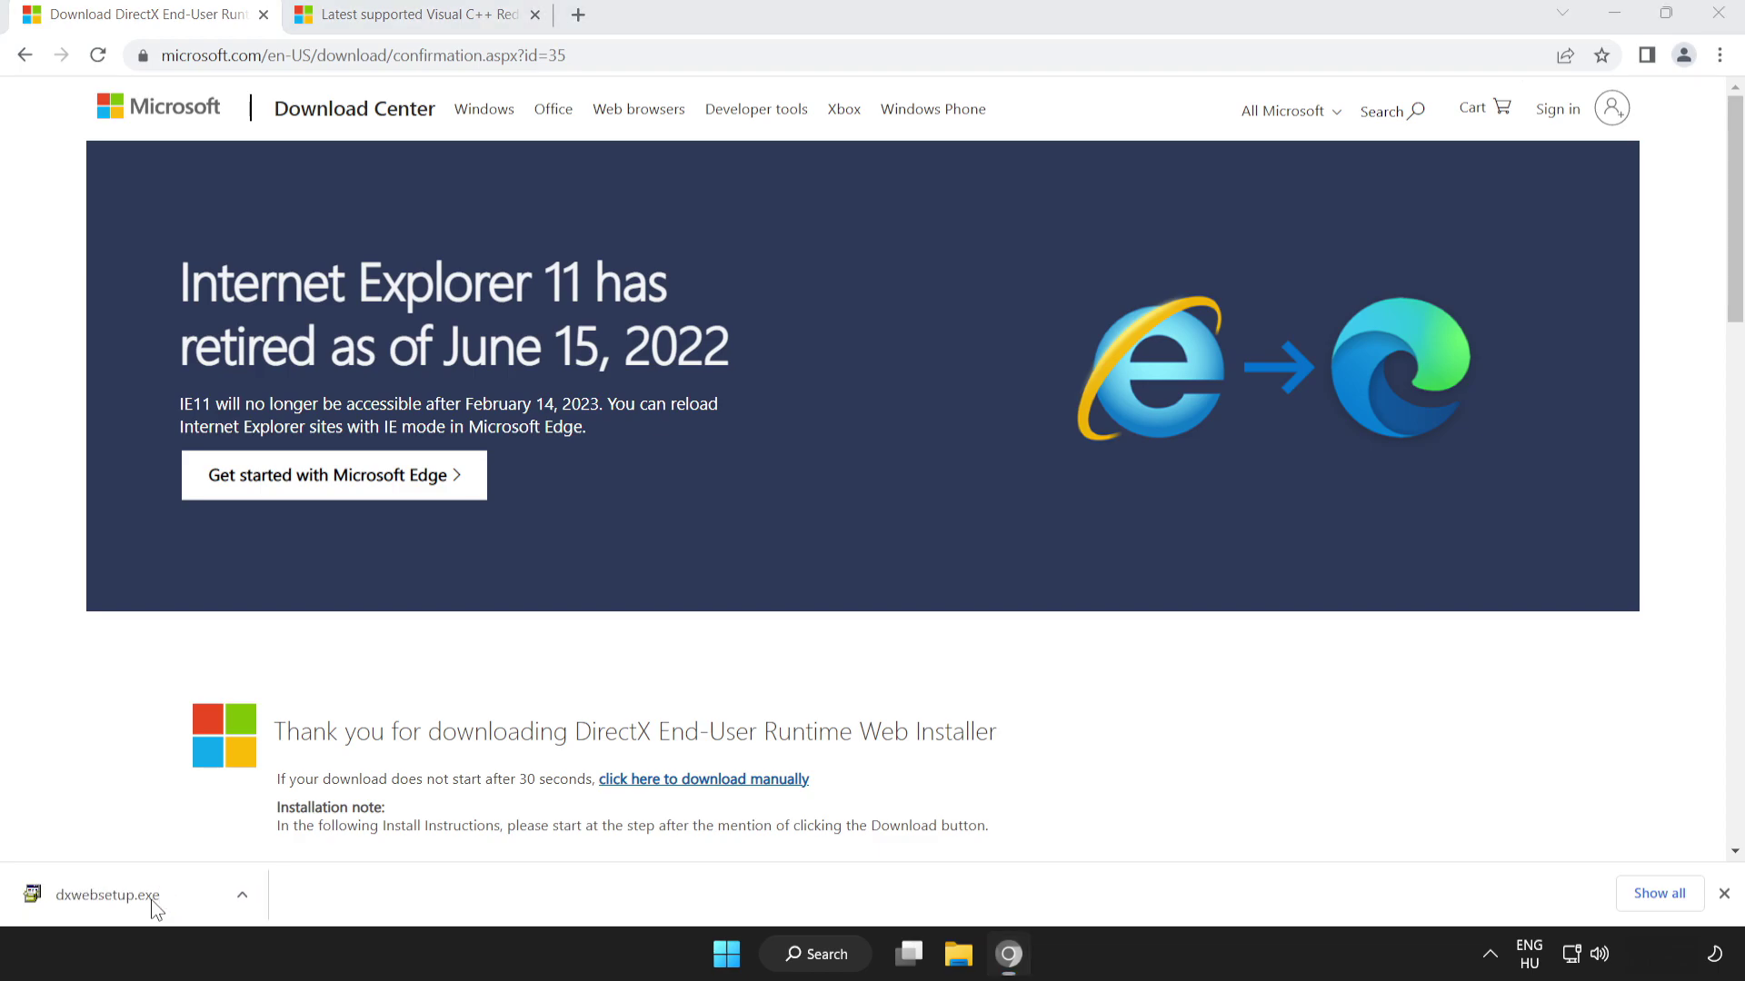
drag(438, 222, 794, 293)
drag(1103, 469, 1099, 574)
click(783, 603)
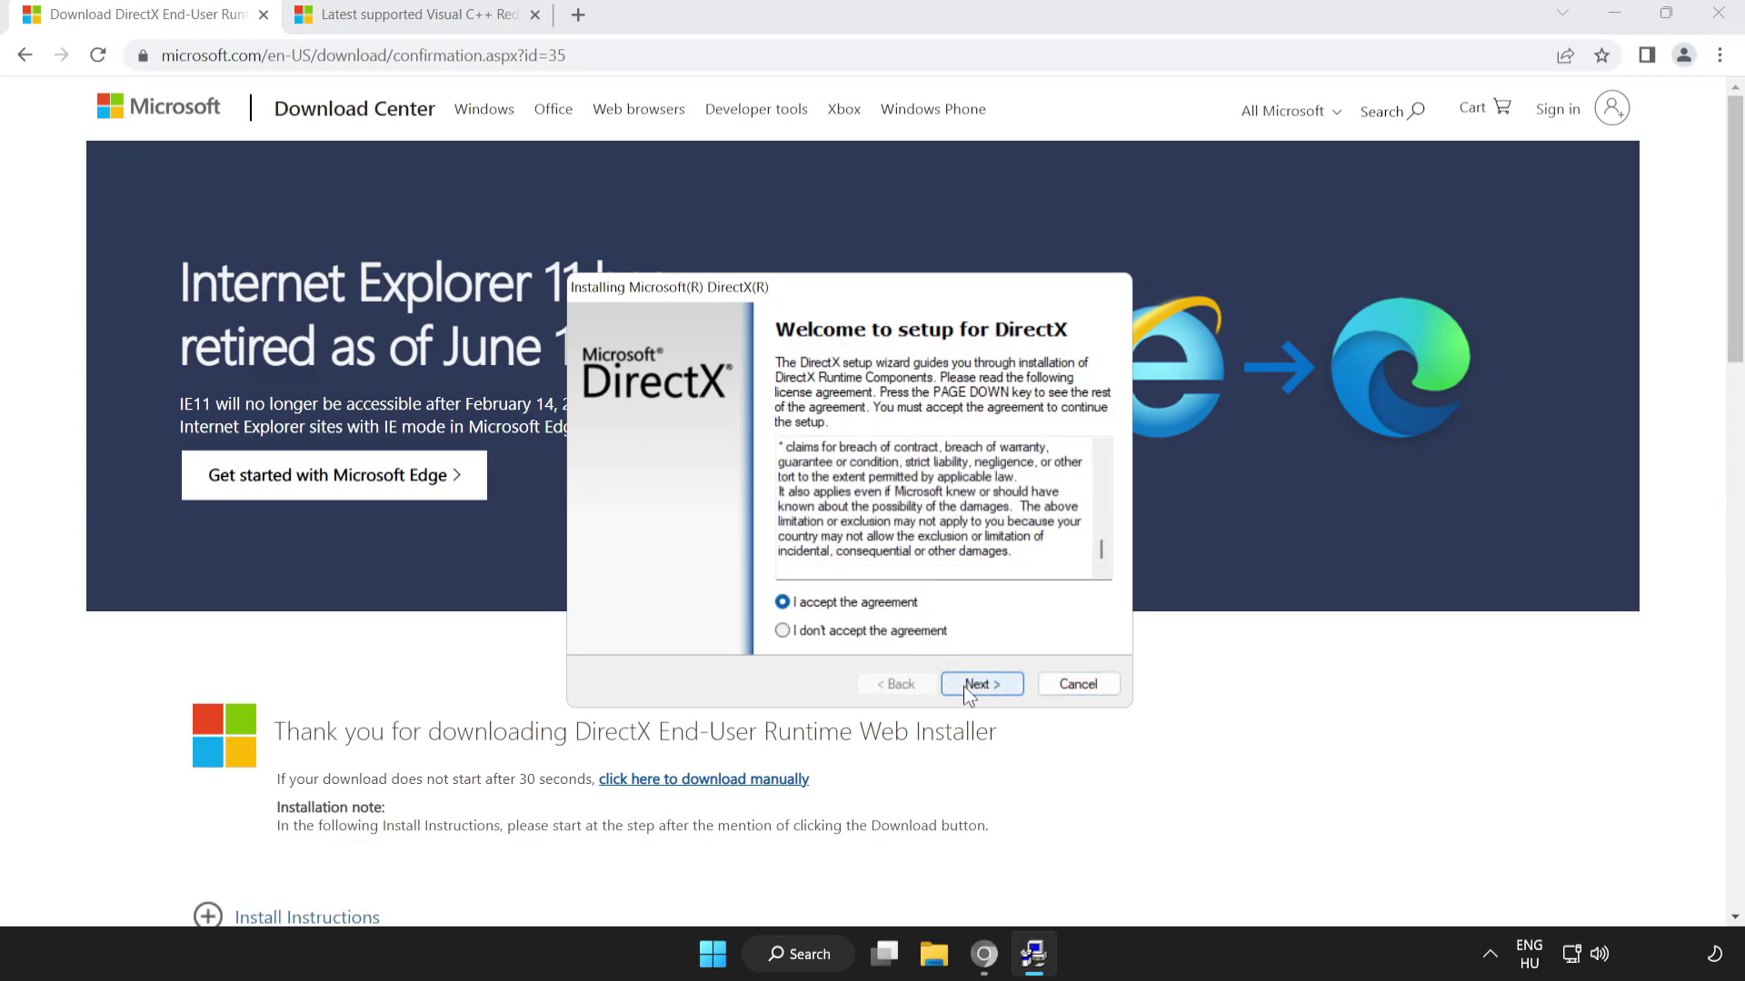
click(972, 684)
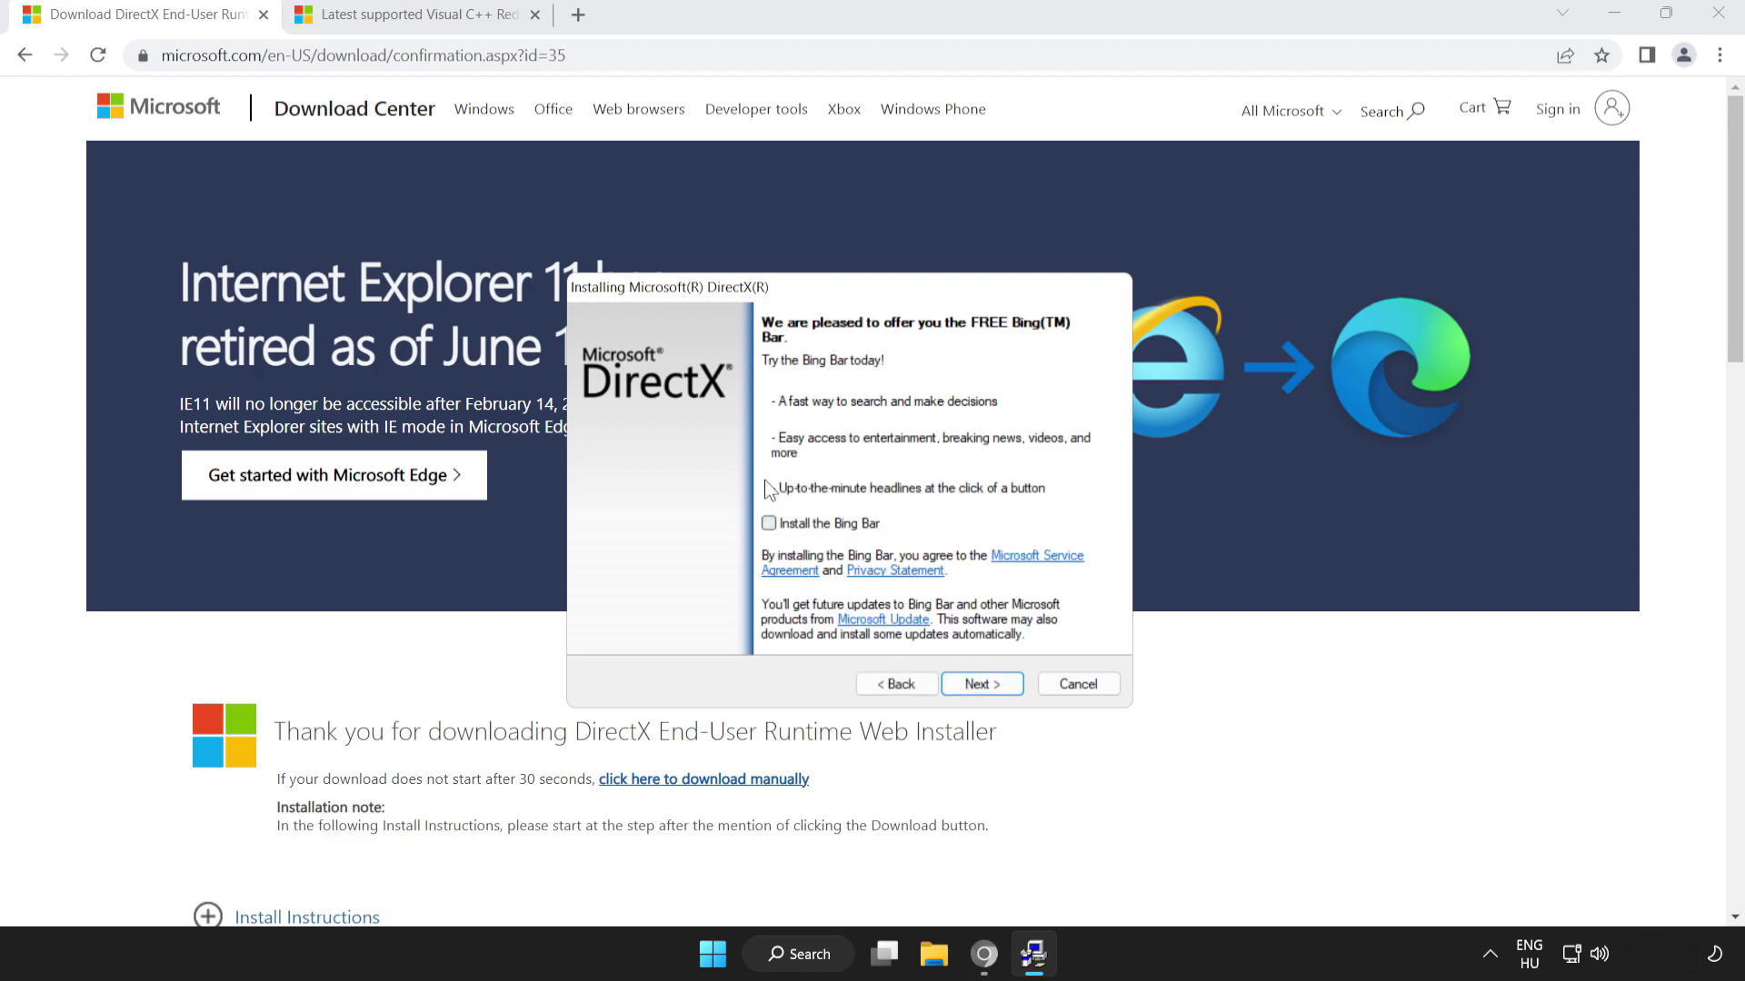
click(979, 684)
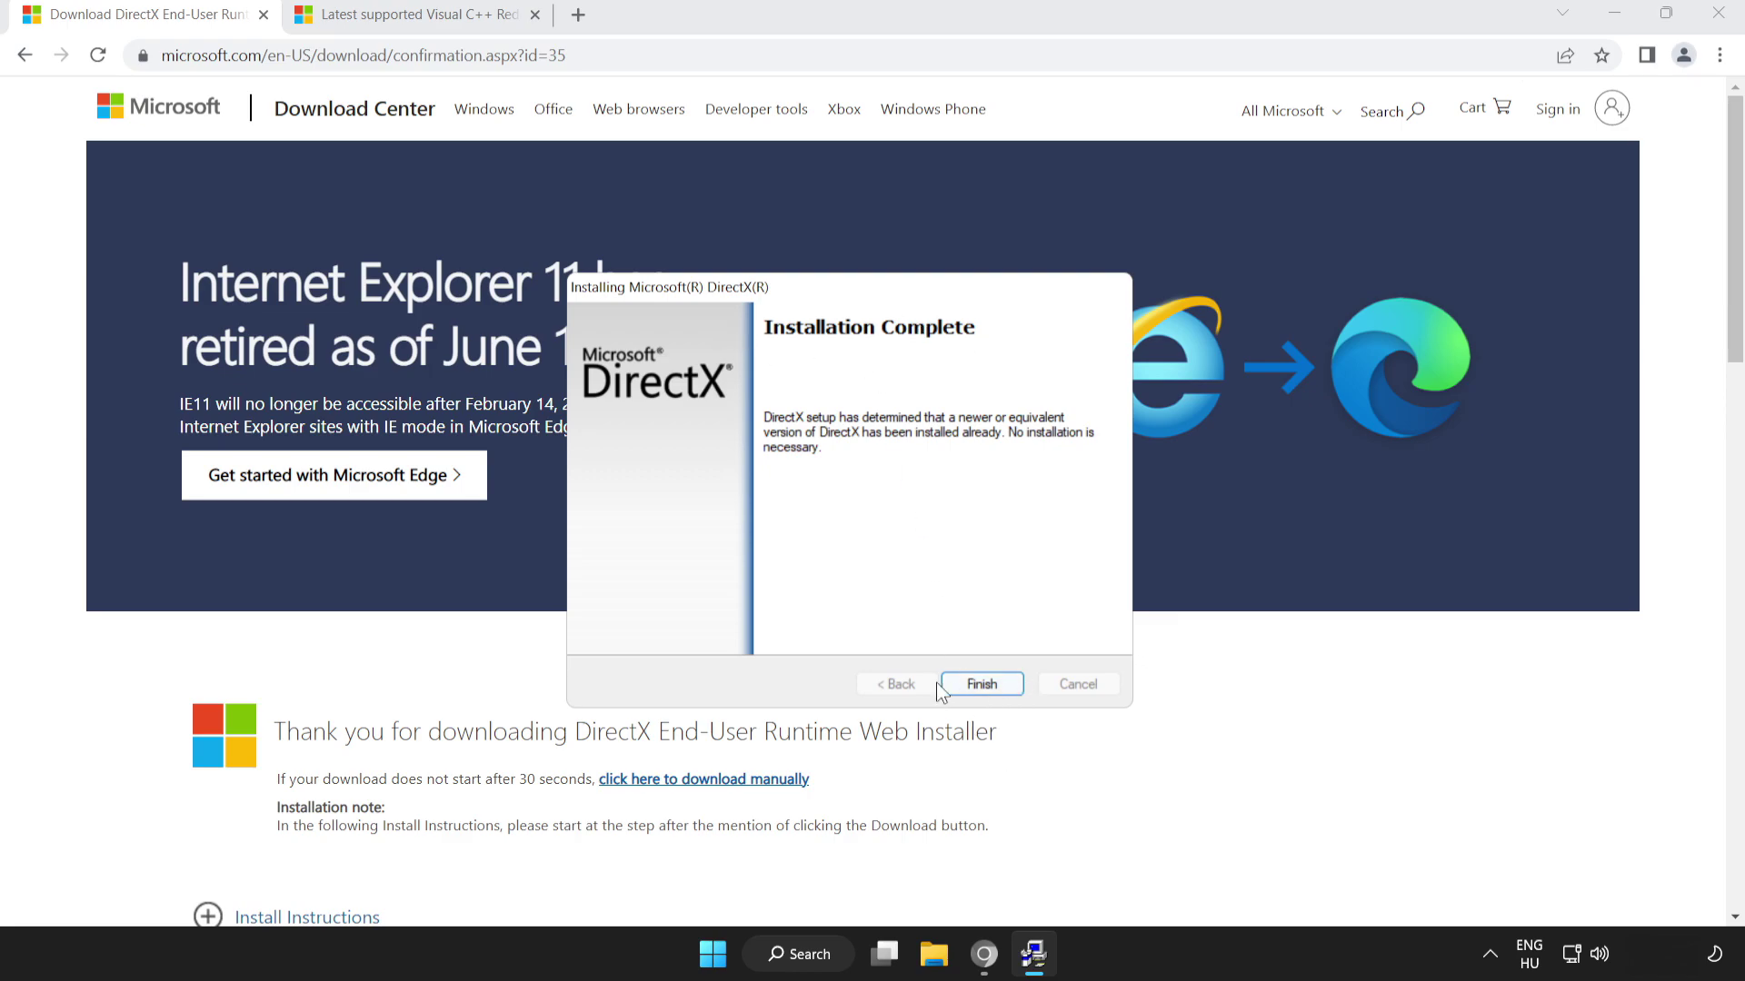
click(980, 684)
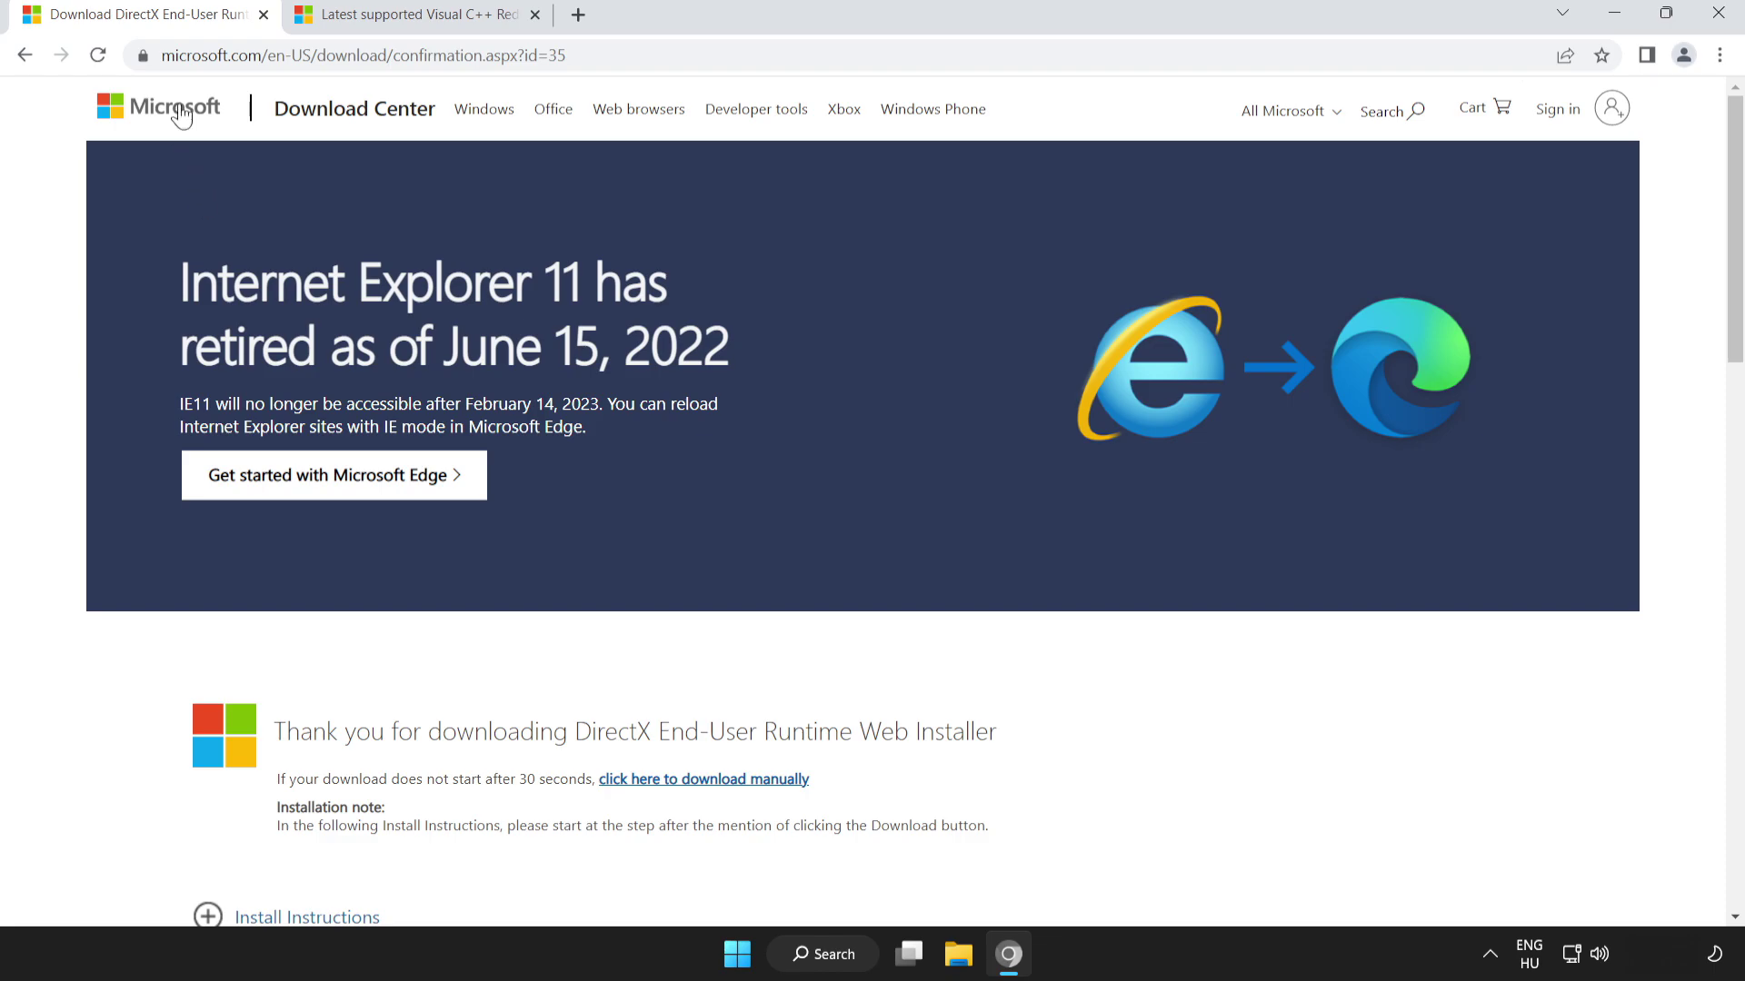
Close the DirectX page and download the ARM64, X86 and X64 Visual C++ Redistributable installers for Visual Studio 2015, 2017, 2019 and 2022.
click(264, 16)
drag(763, 56, 124, 58)
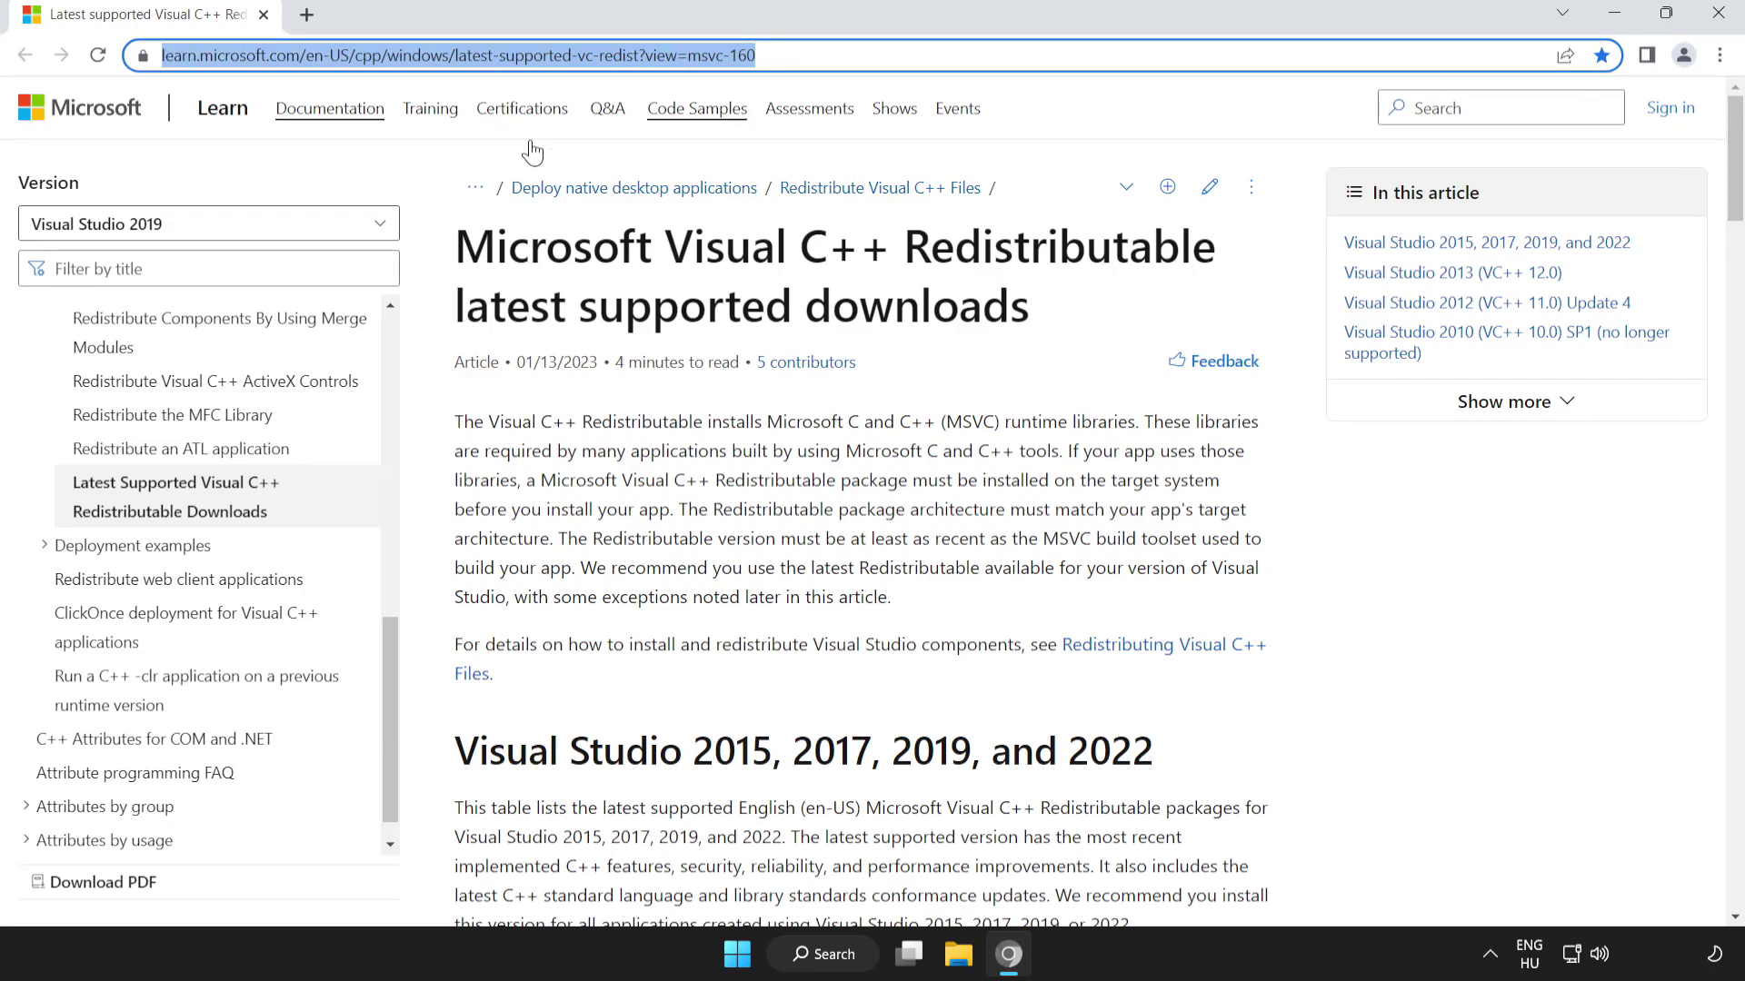
click(413, 243)
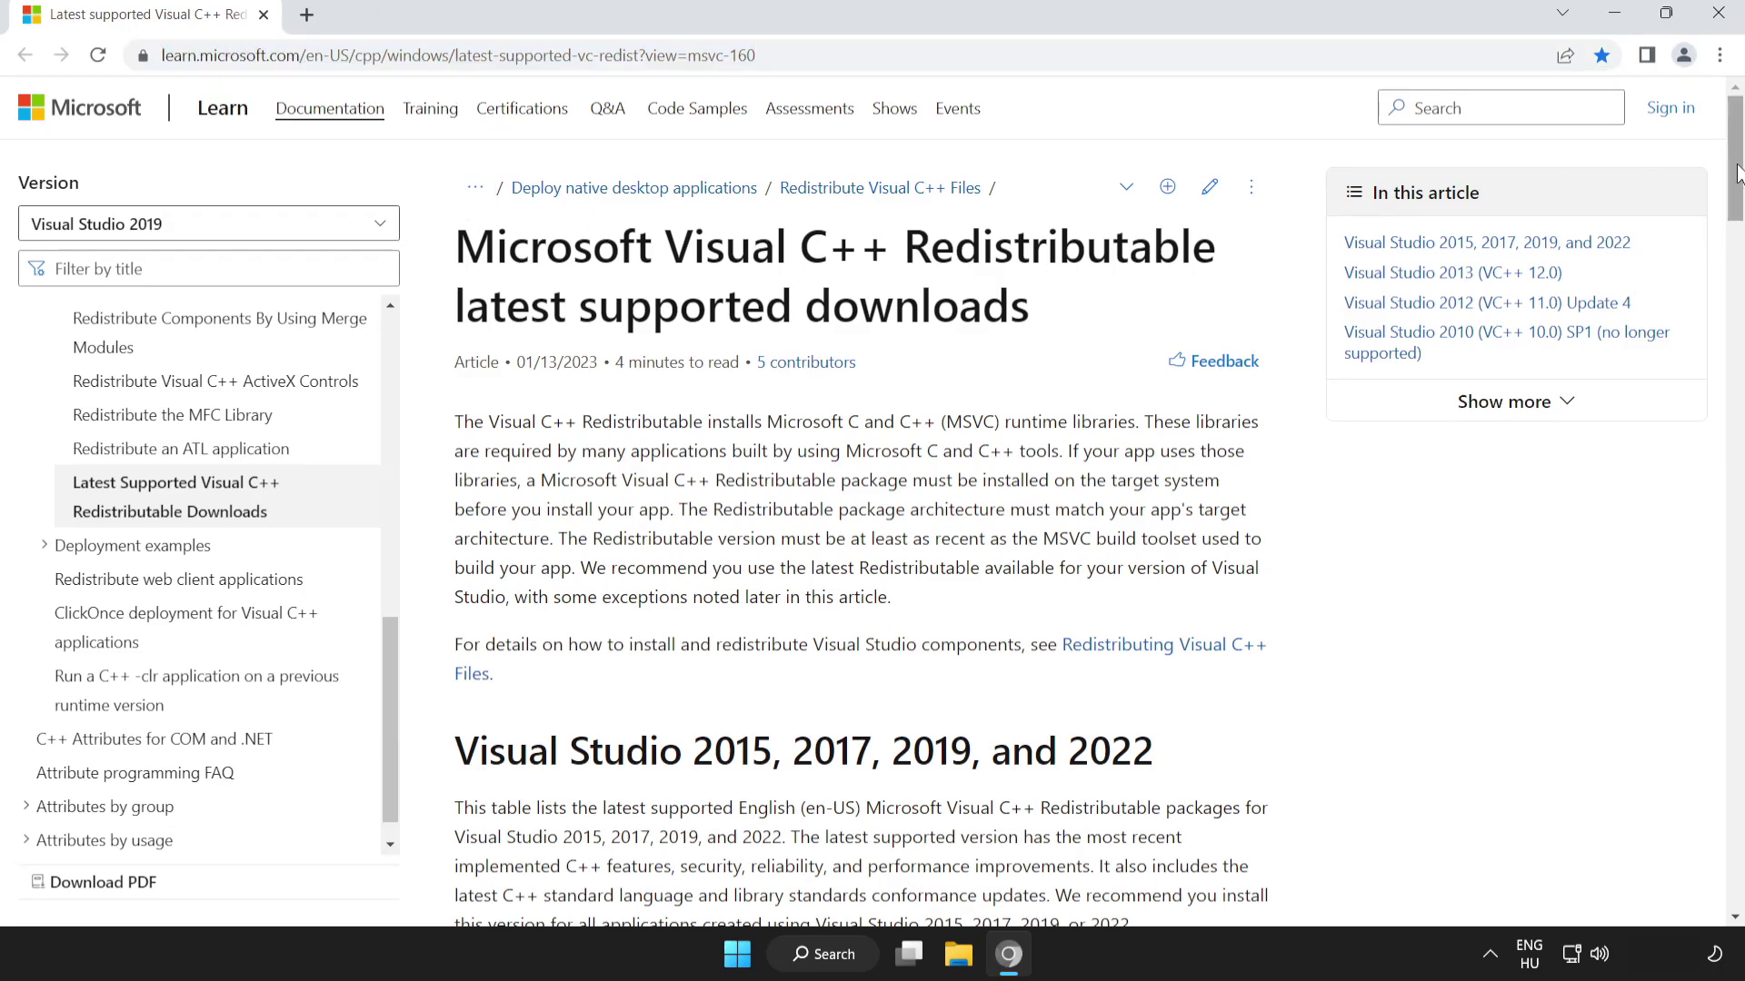
drag(1739, 178, 1742, 262)
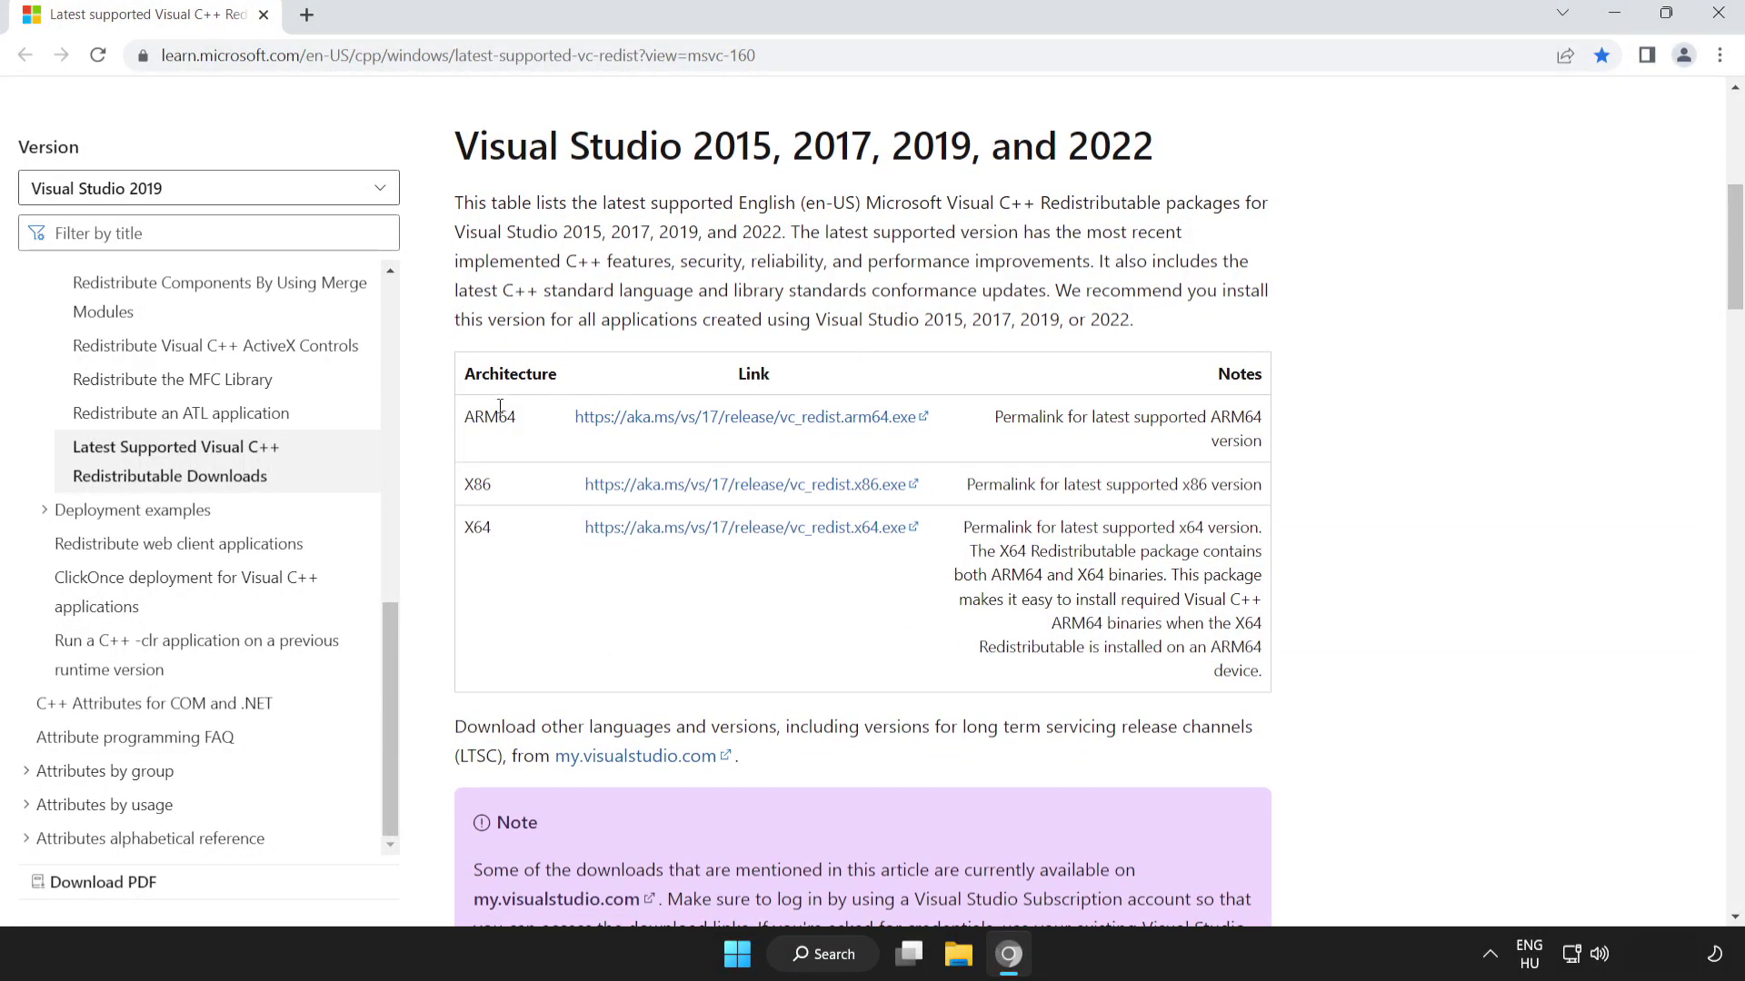
drag(463, 416, 1045, 550)
click(873, 490)
click(715, 425)
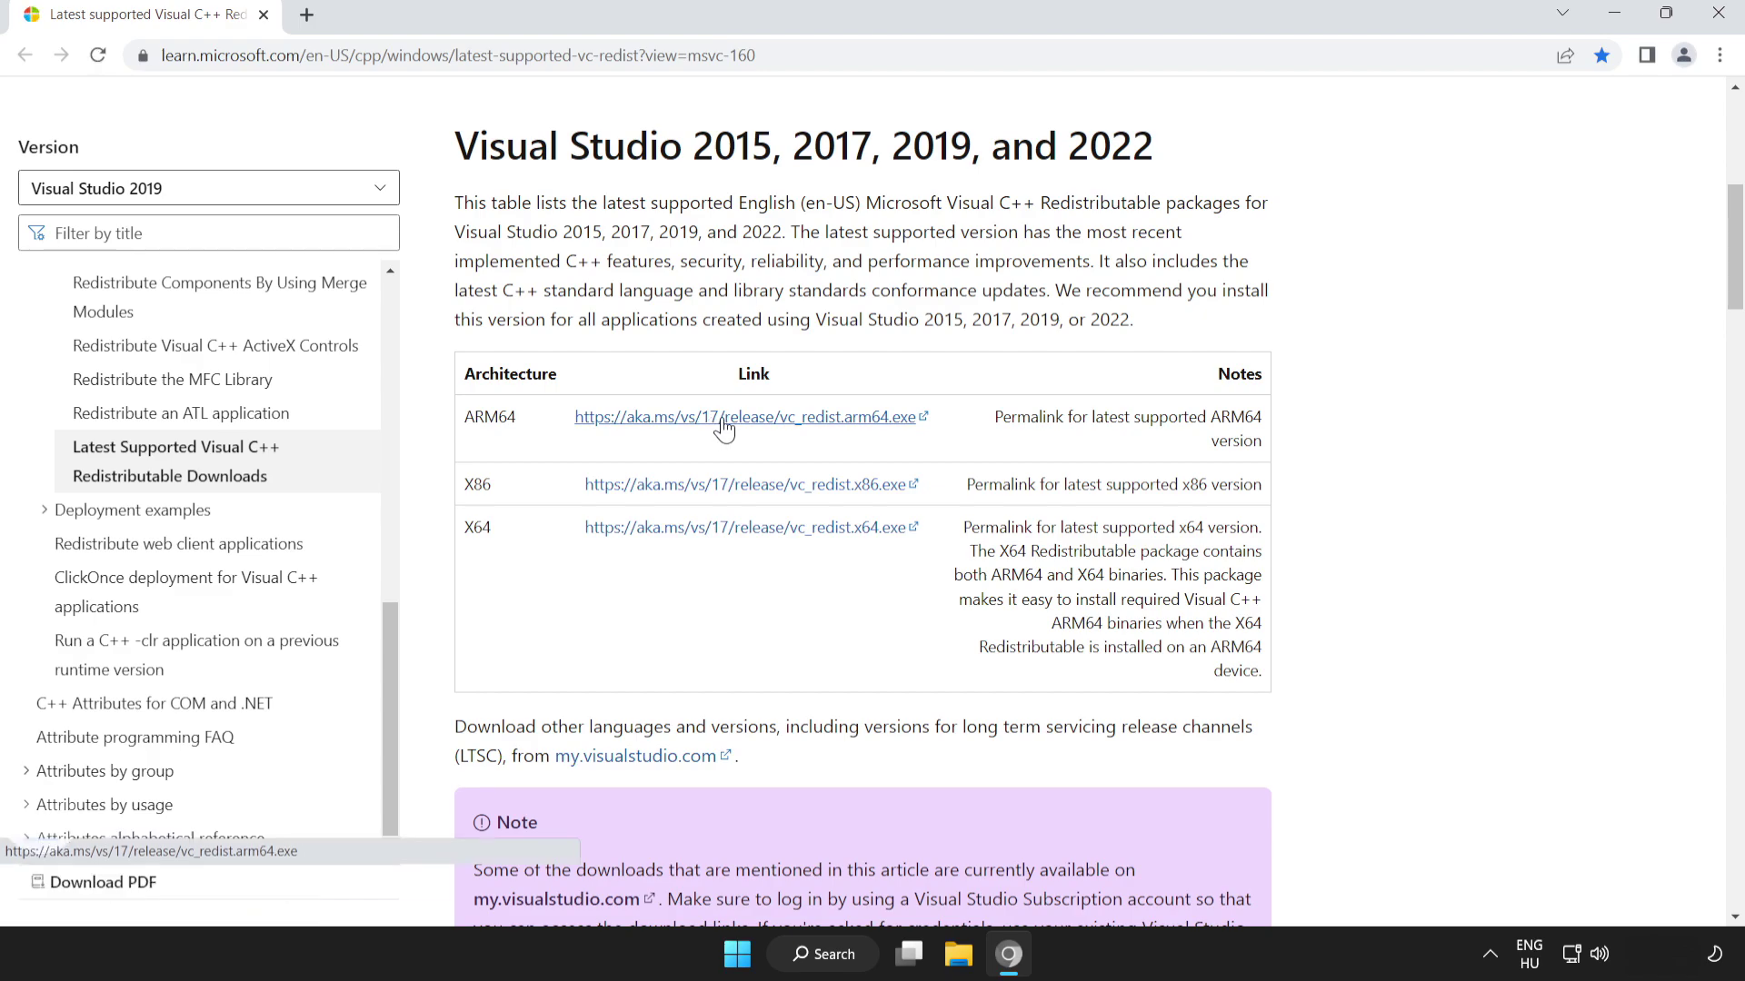
click(760, 491)
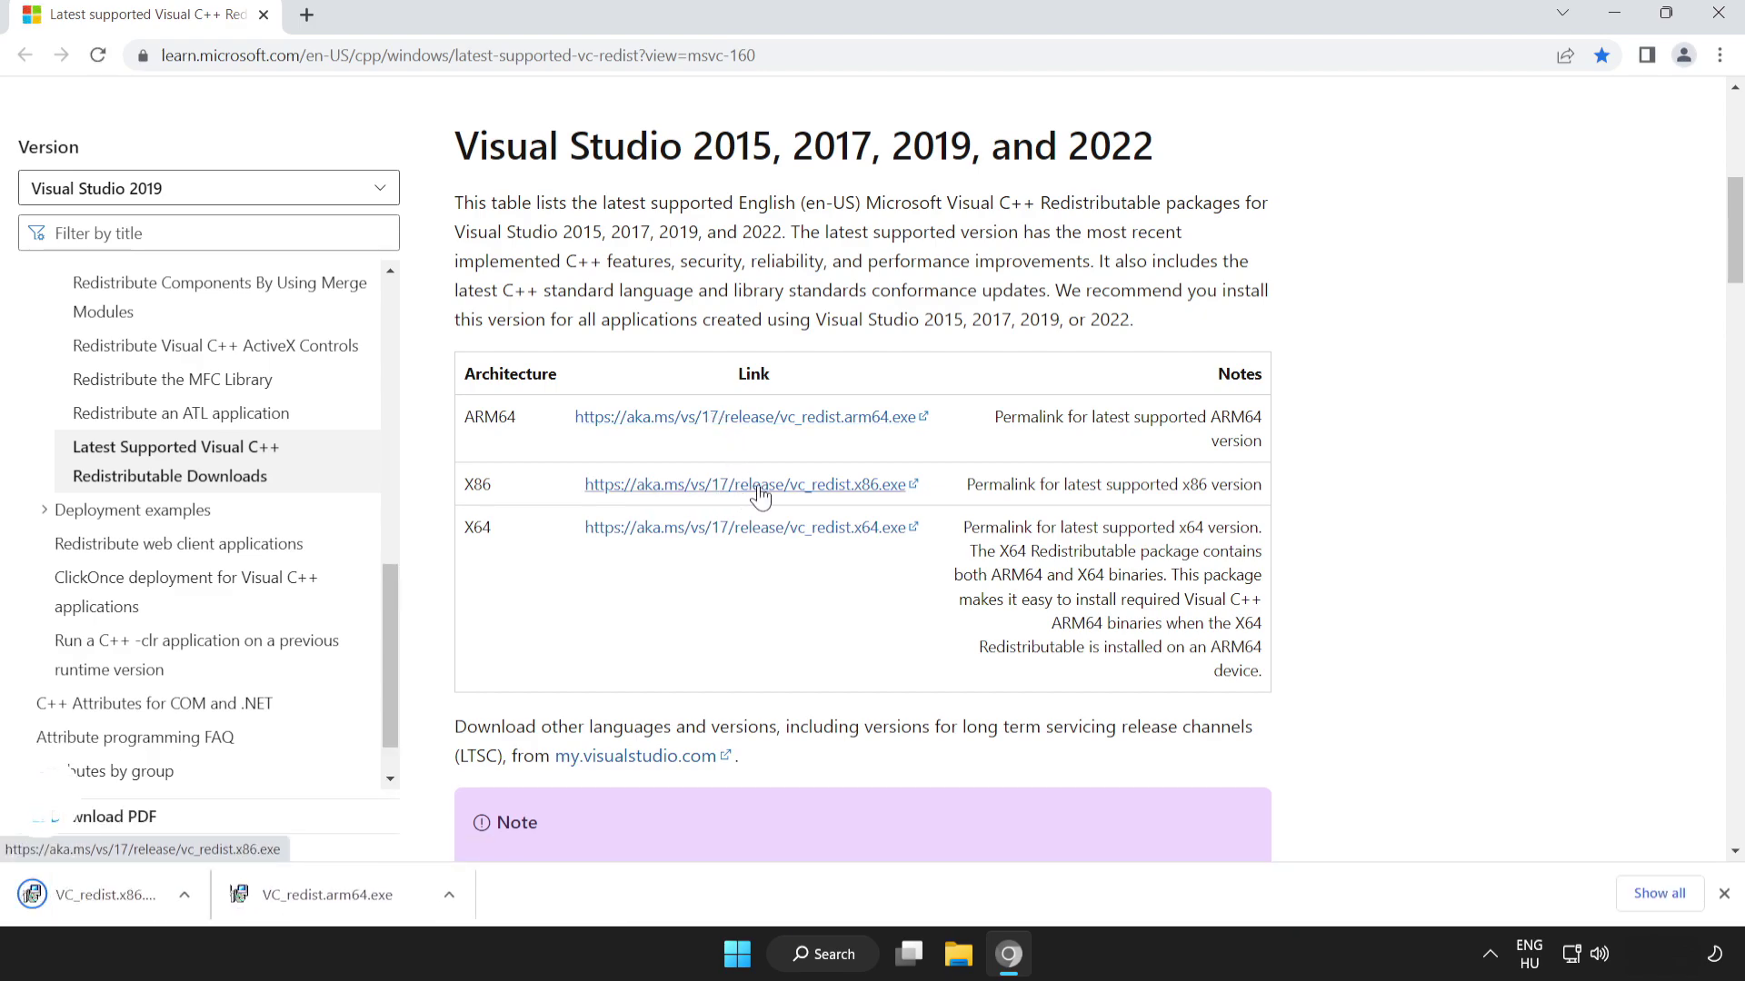
click(753, 536)
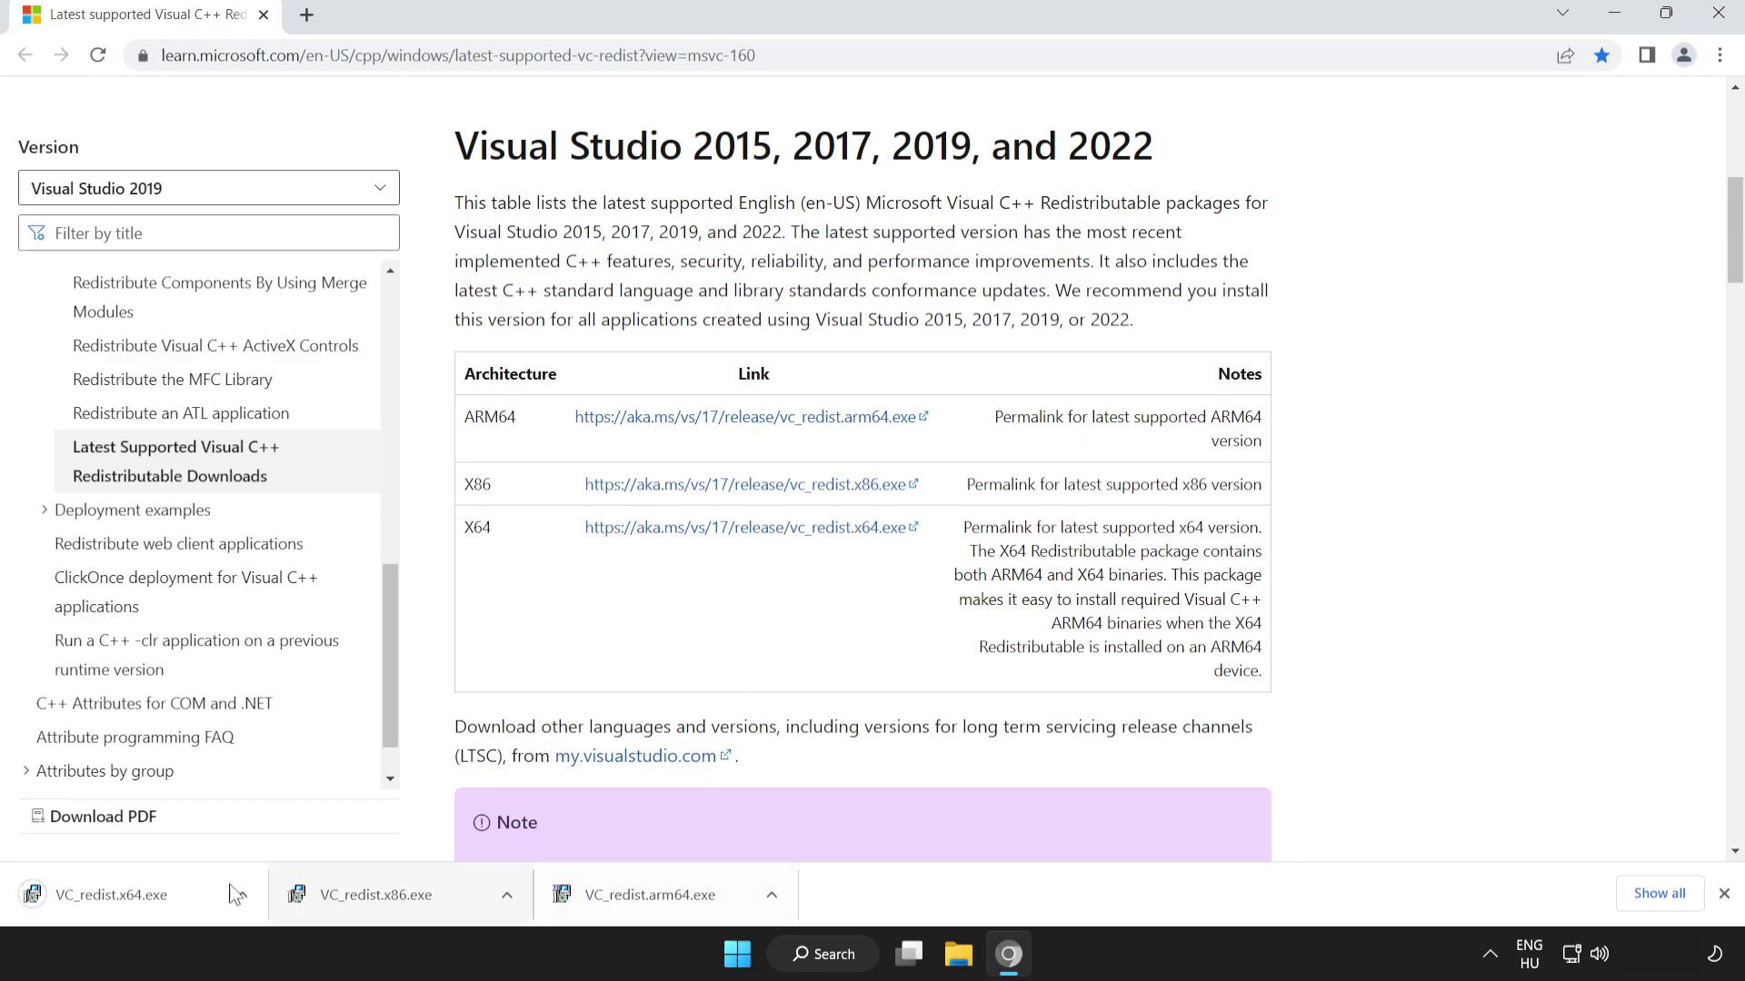
Try to install VC_redist.arm64.exe after agreeing to its license terms, and close the setup.
click(668, 897)
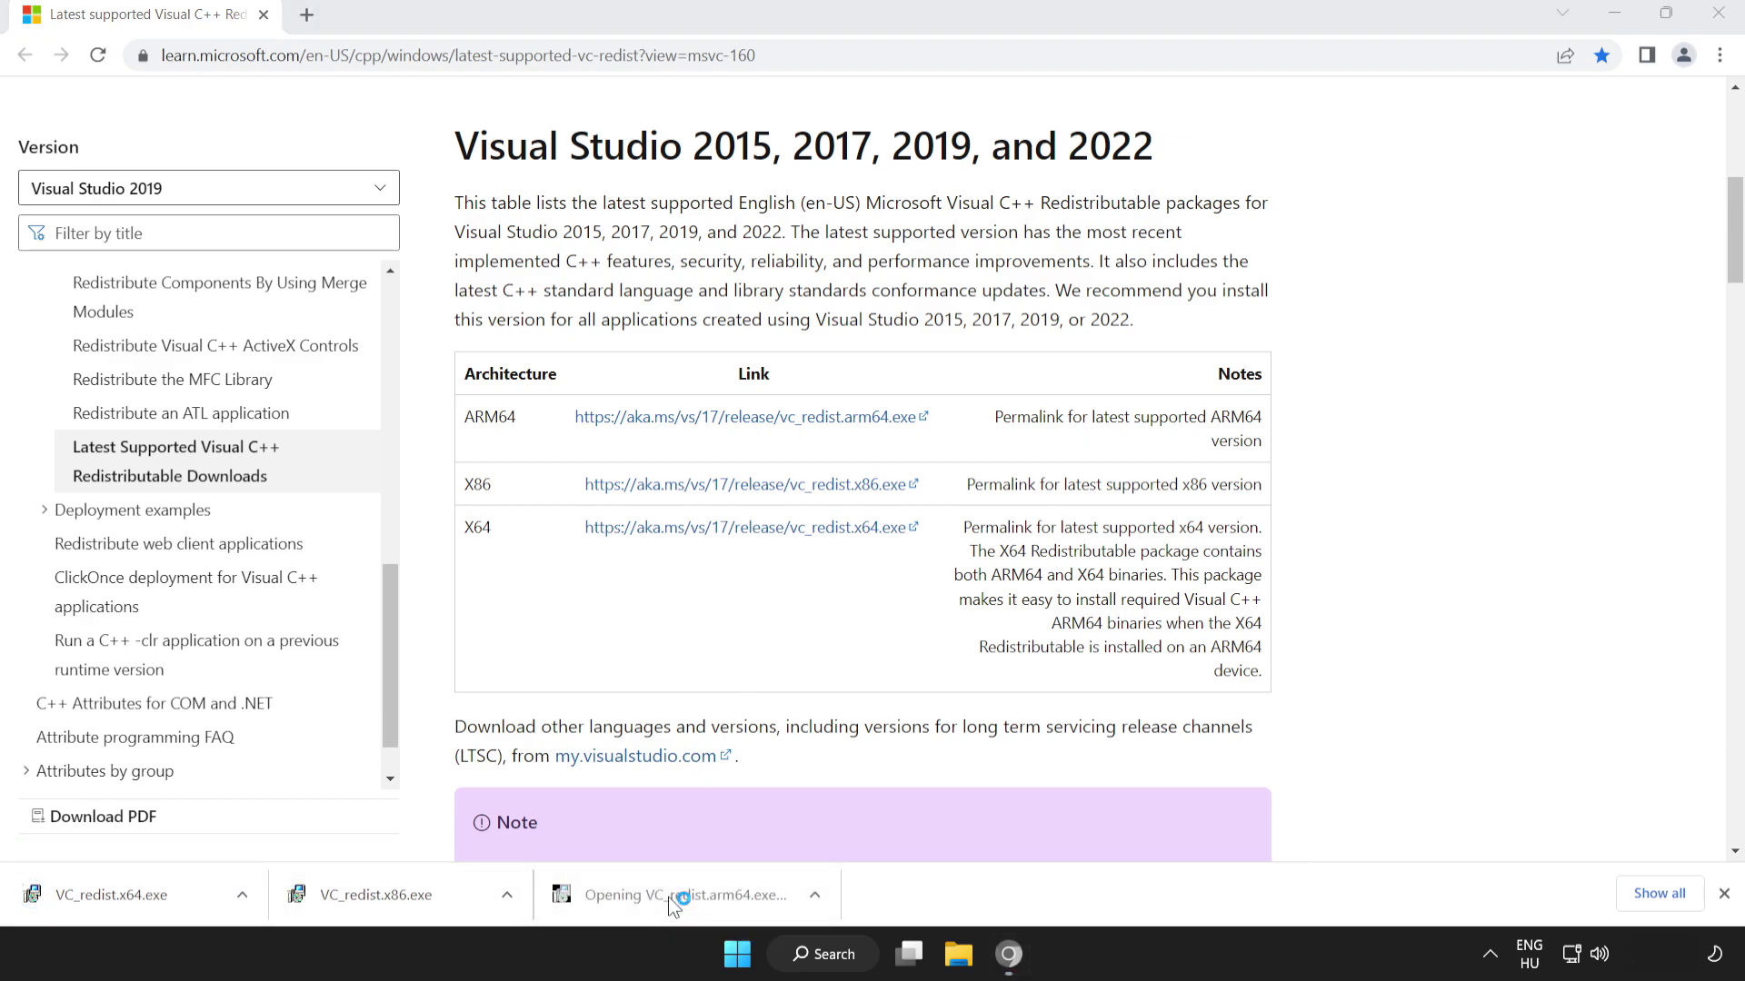
drag(1118, 448, 1125, 540)
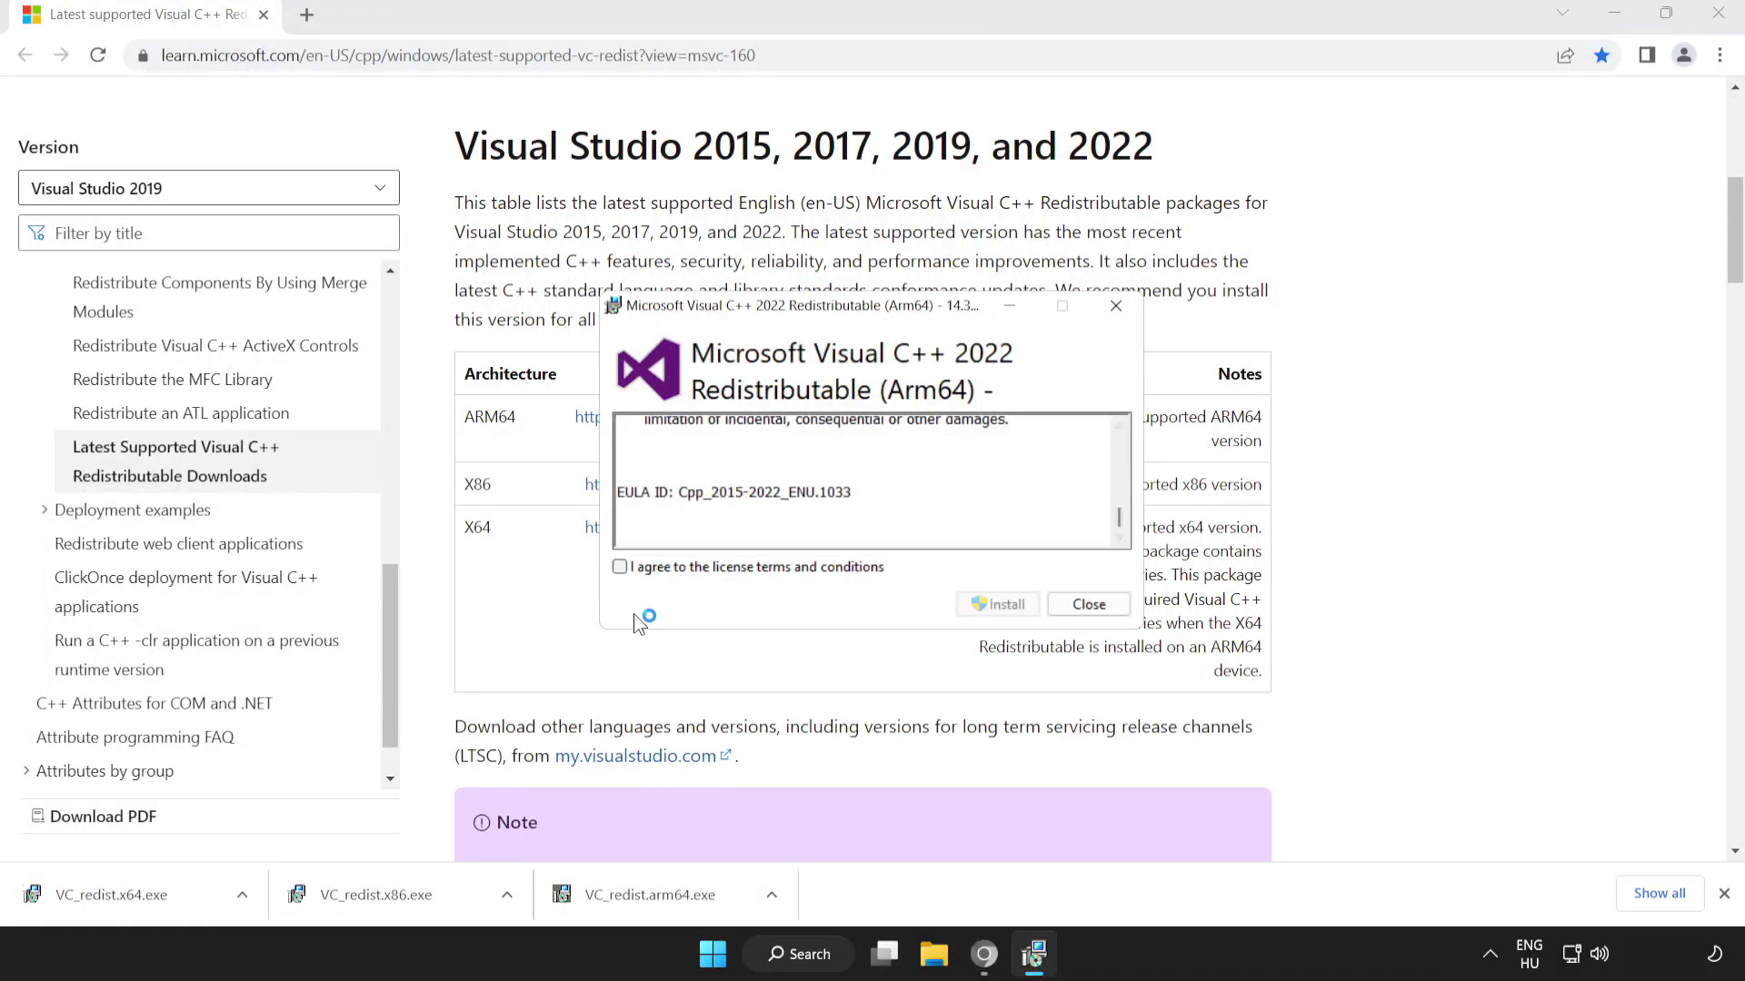
click(619, 567)
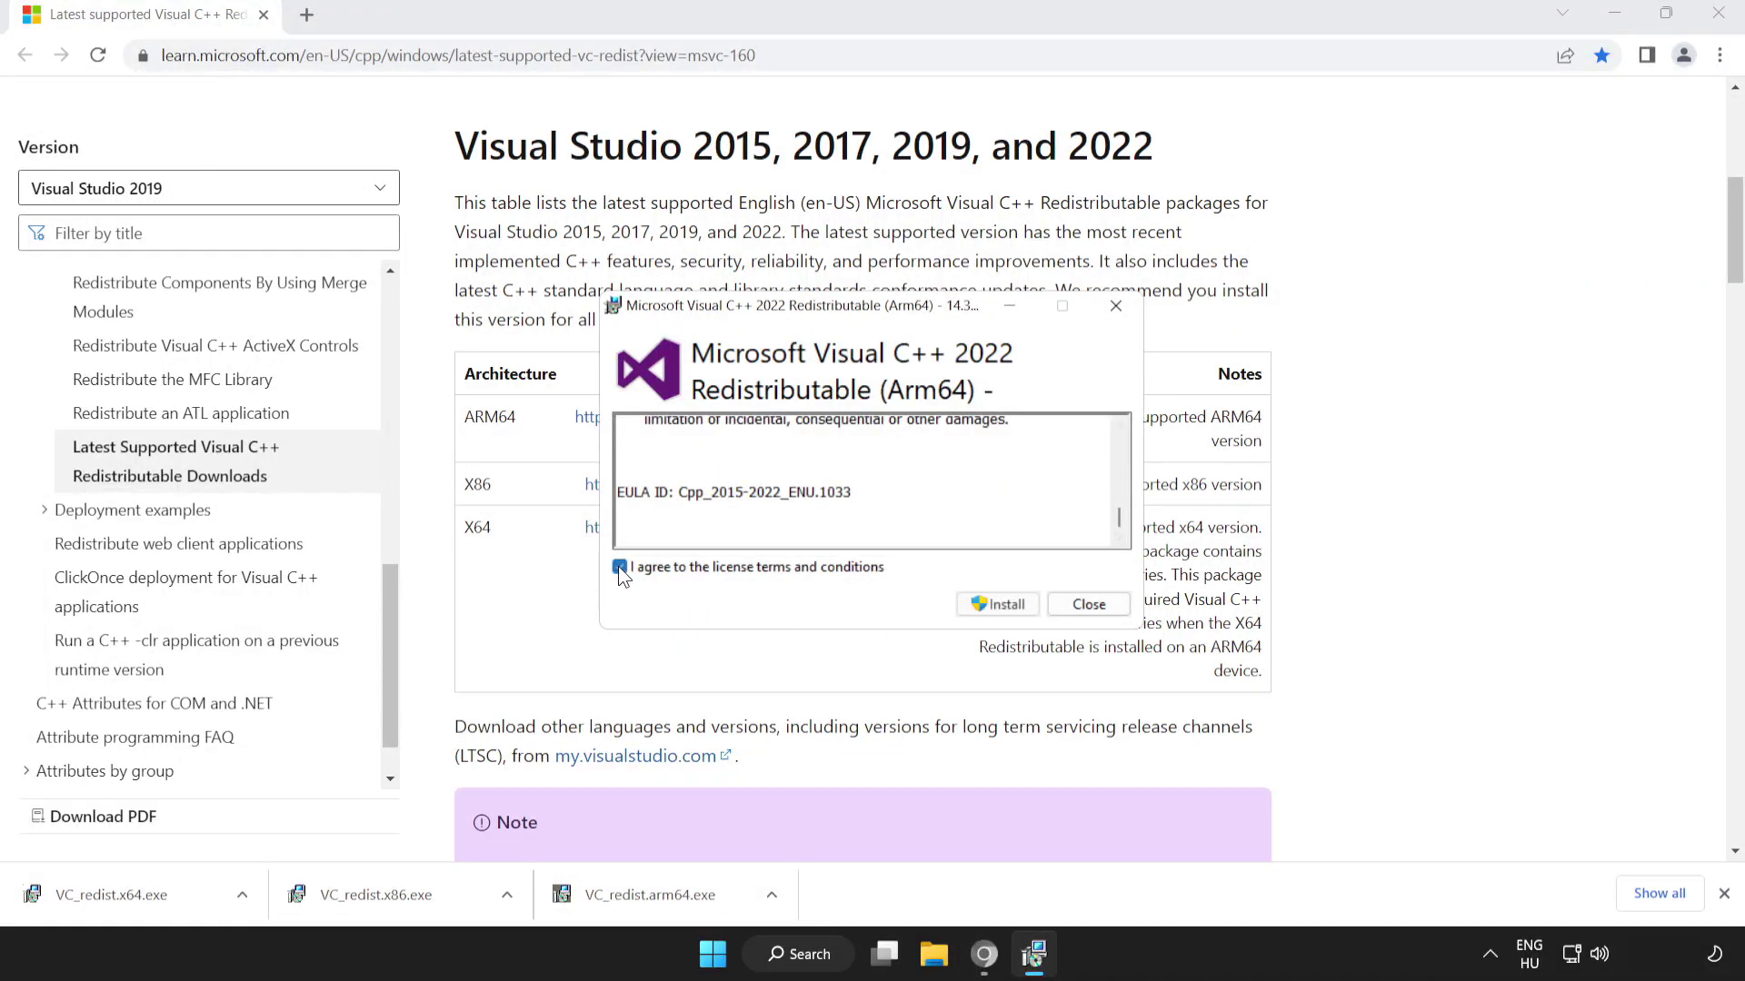
click(997, 605)
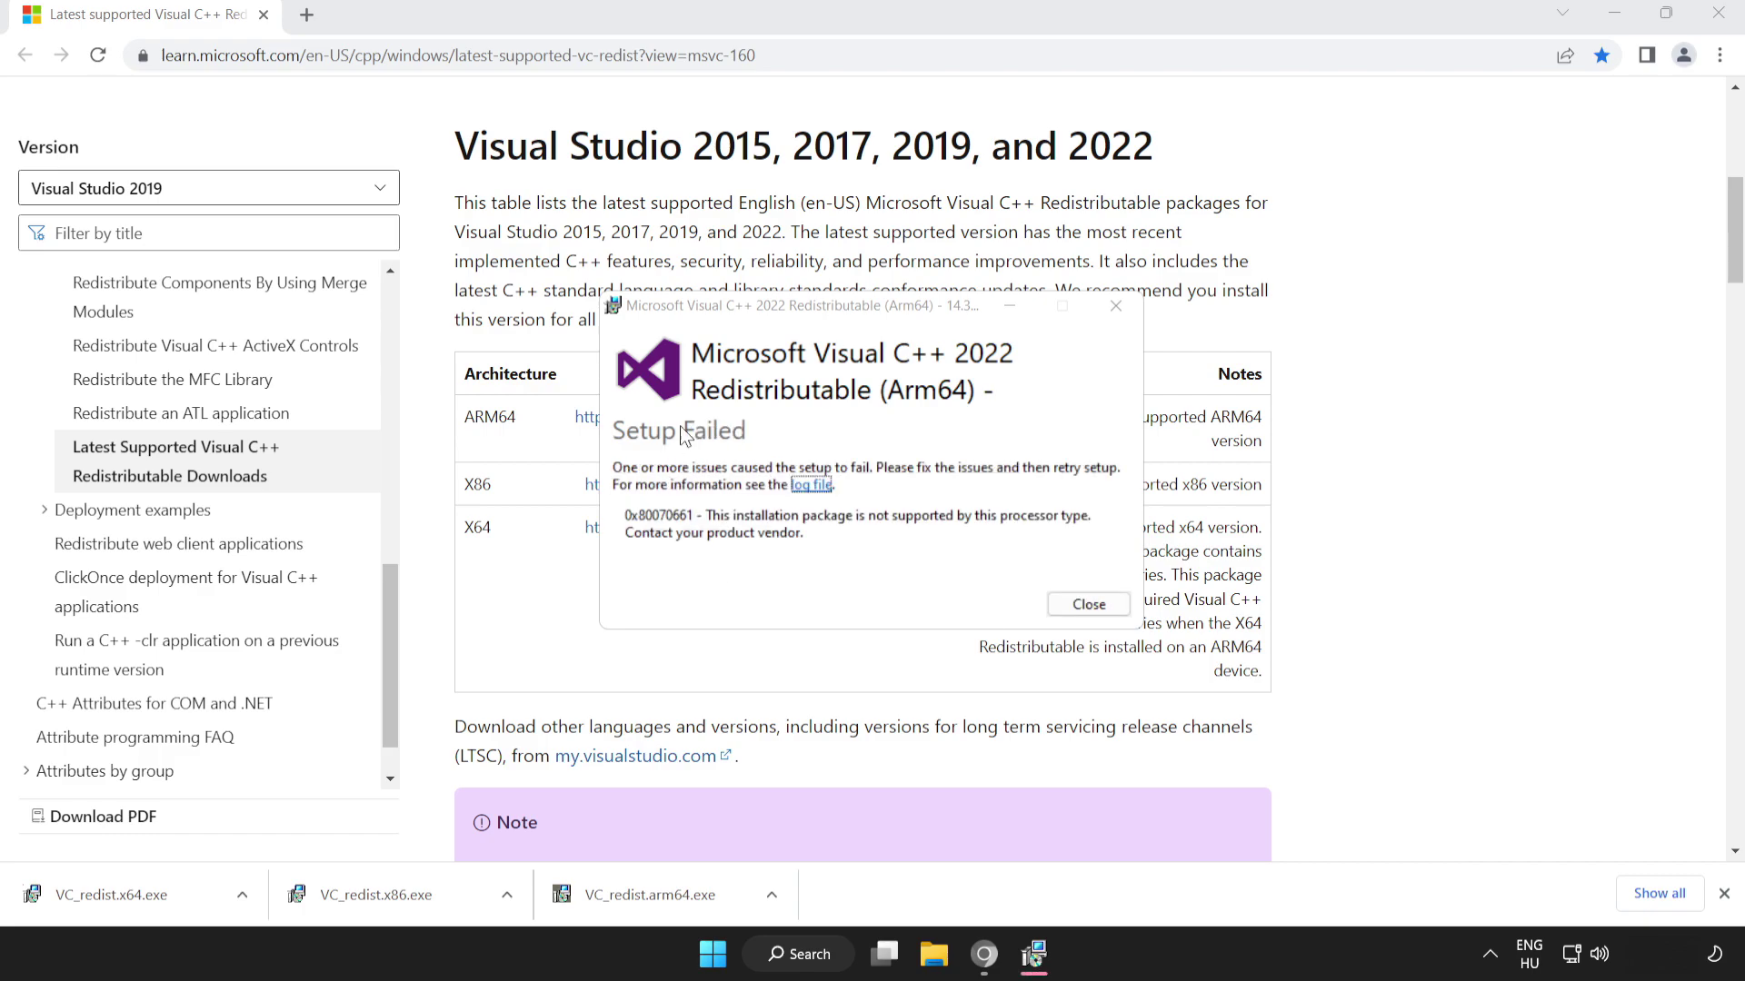
click(1080, 605)
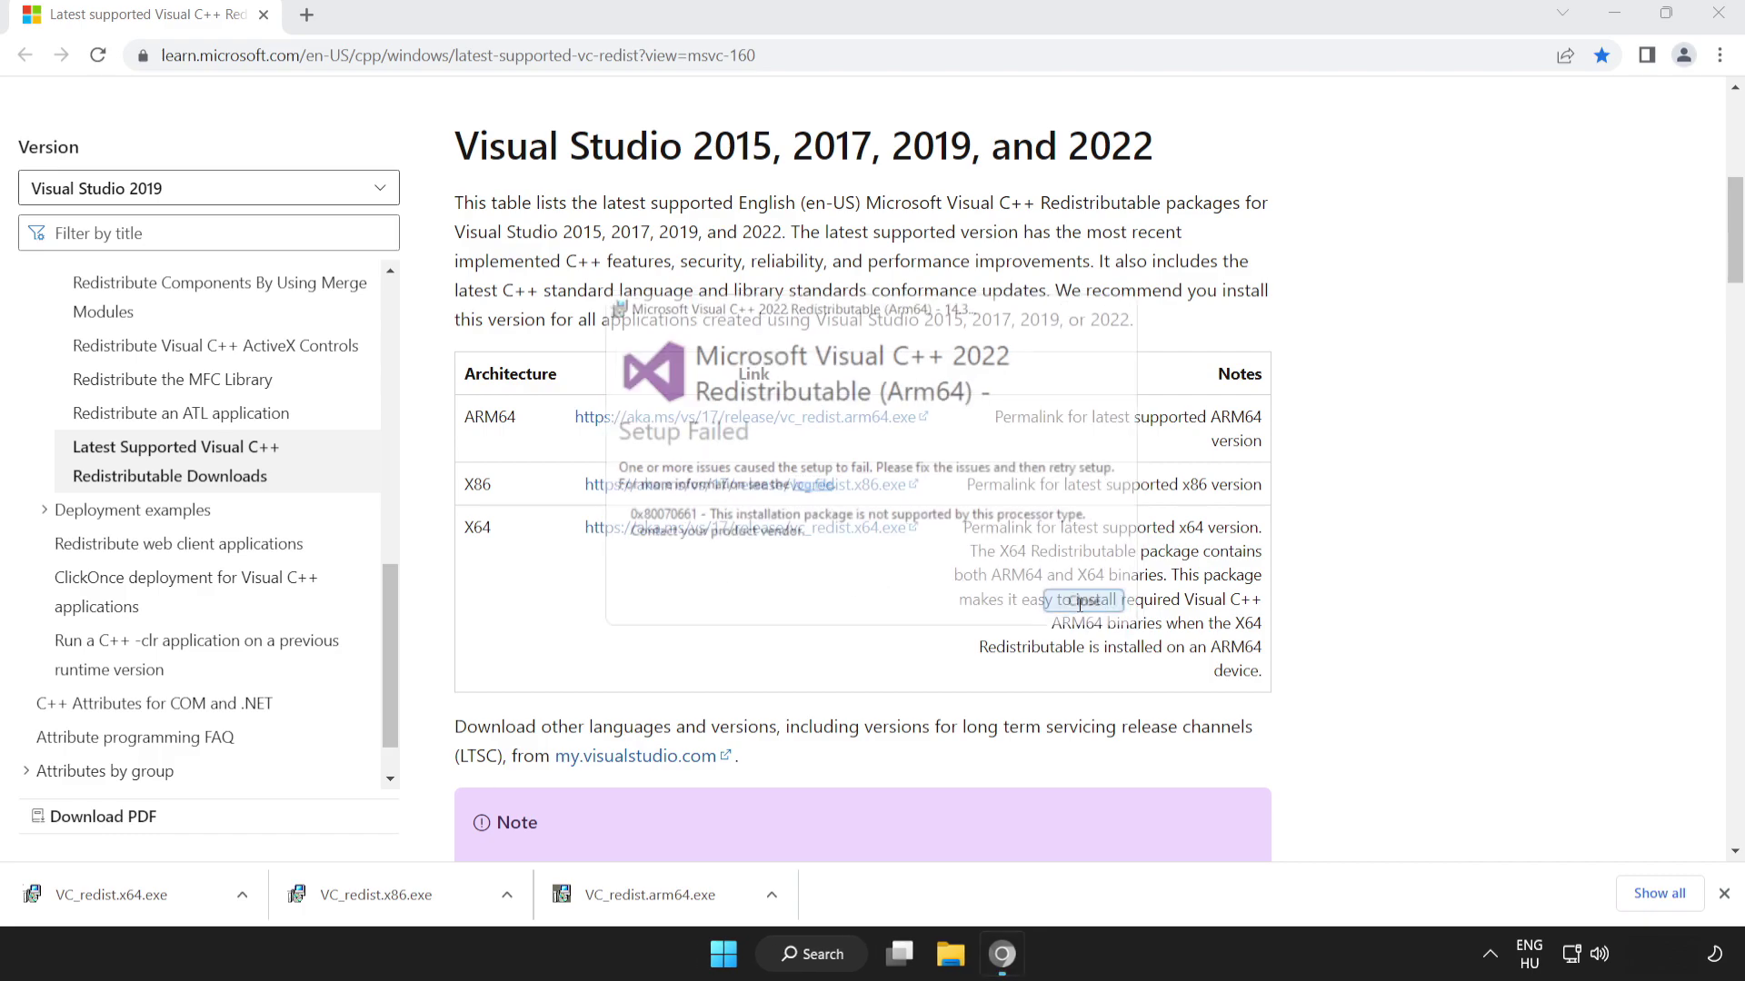
Install the x86 and x64 Visual C++ Redistributables from the downloaded files, closing each setup without restarting.
click(409, 898)
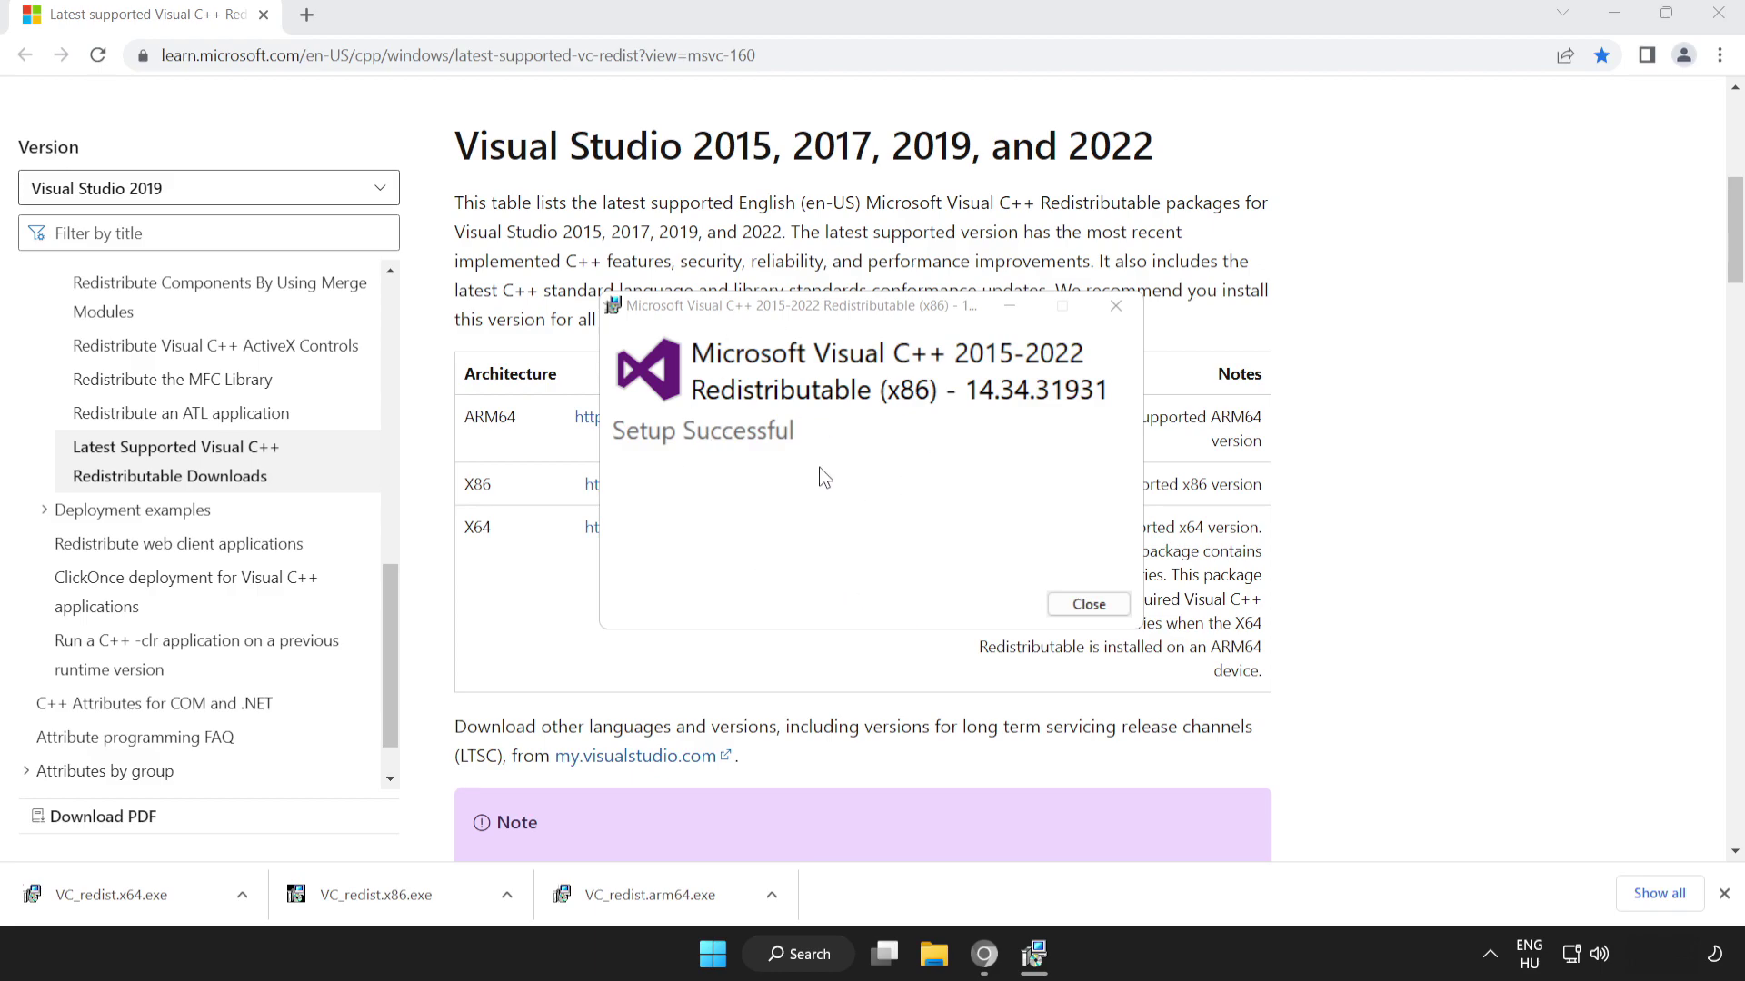
click(1088, 604)
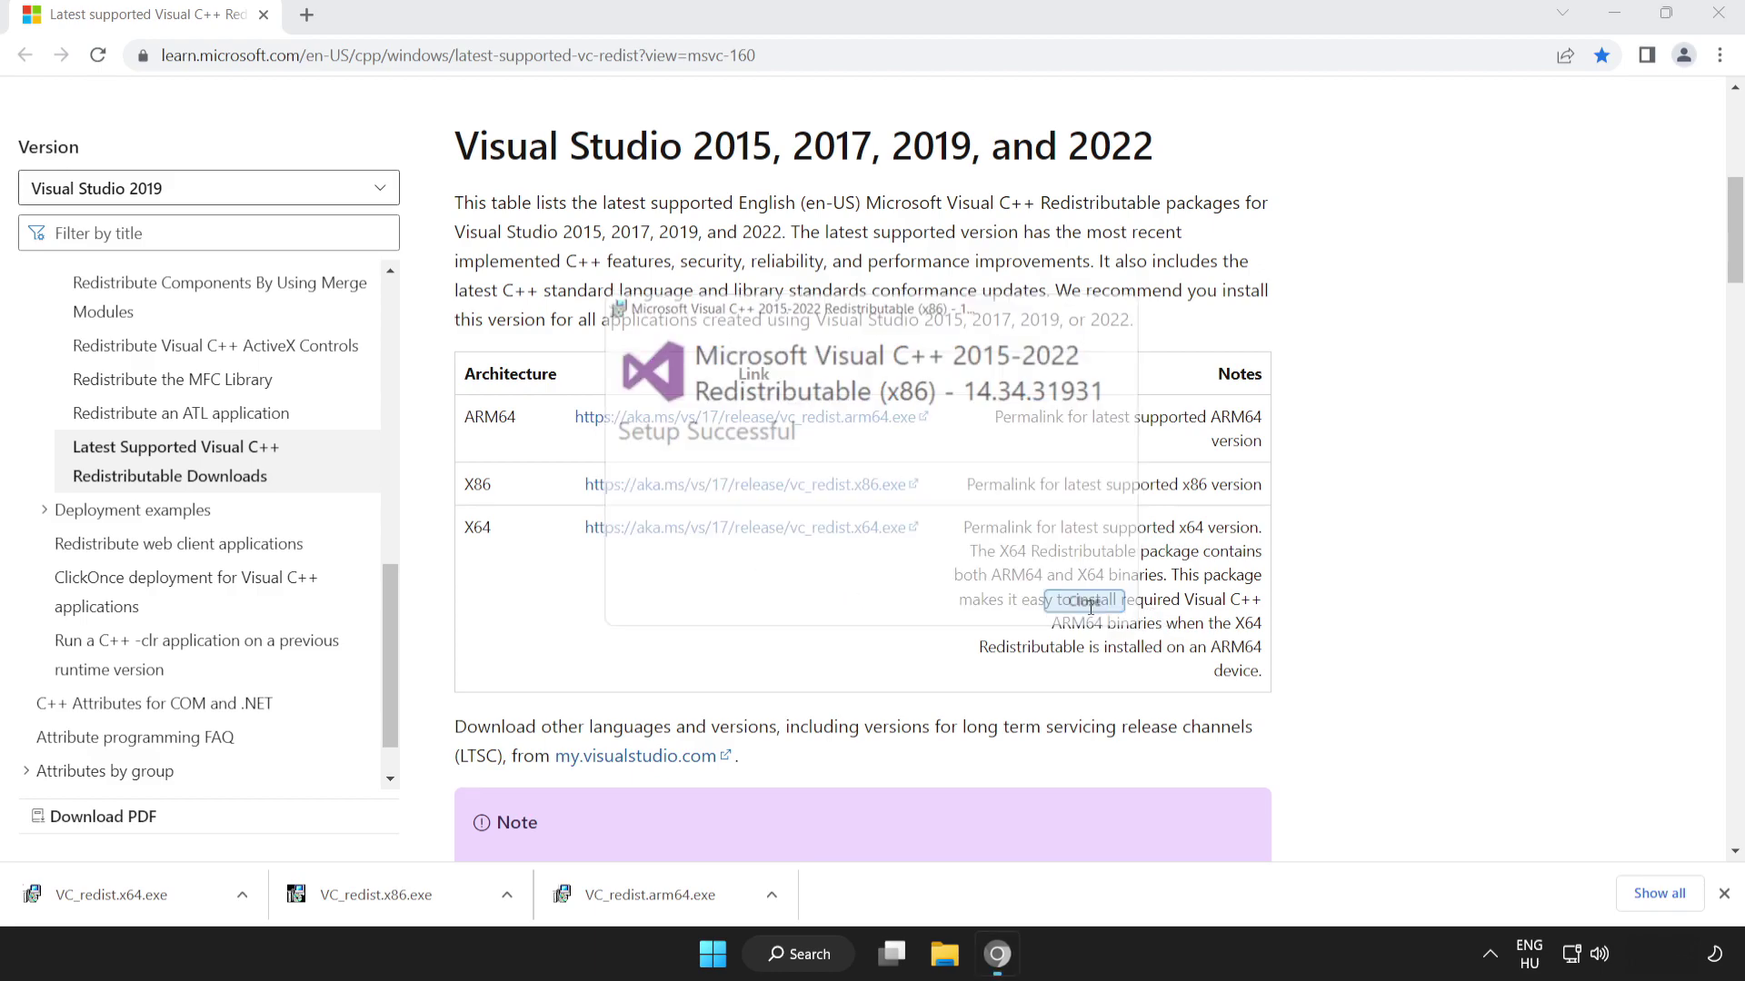
click(150, 897)
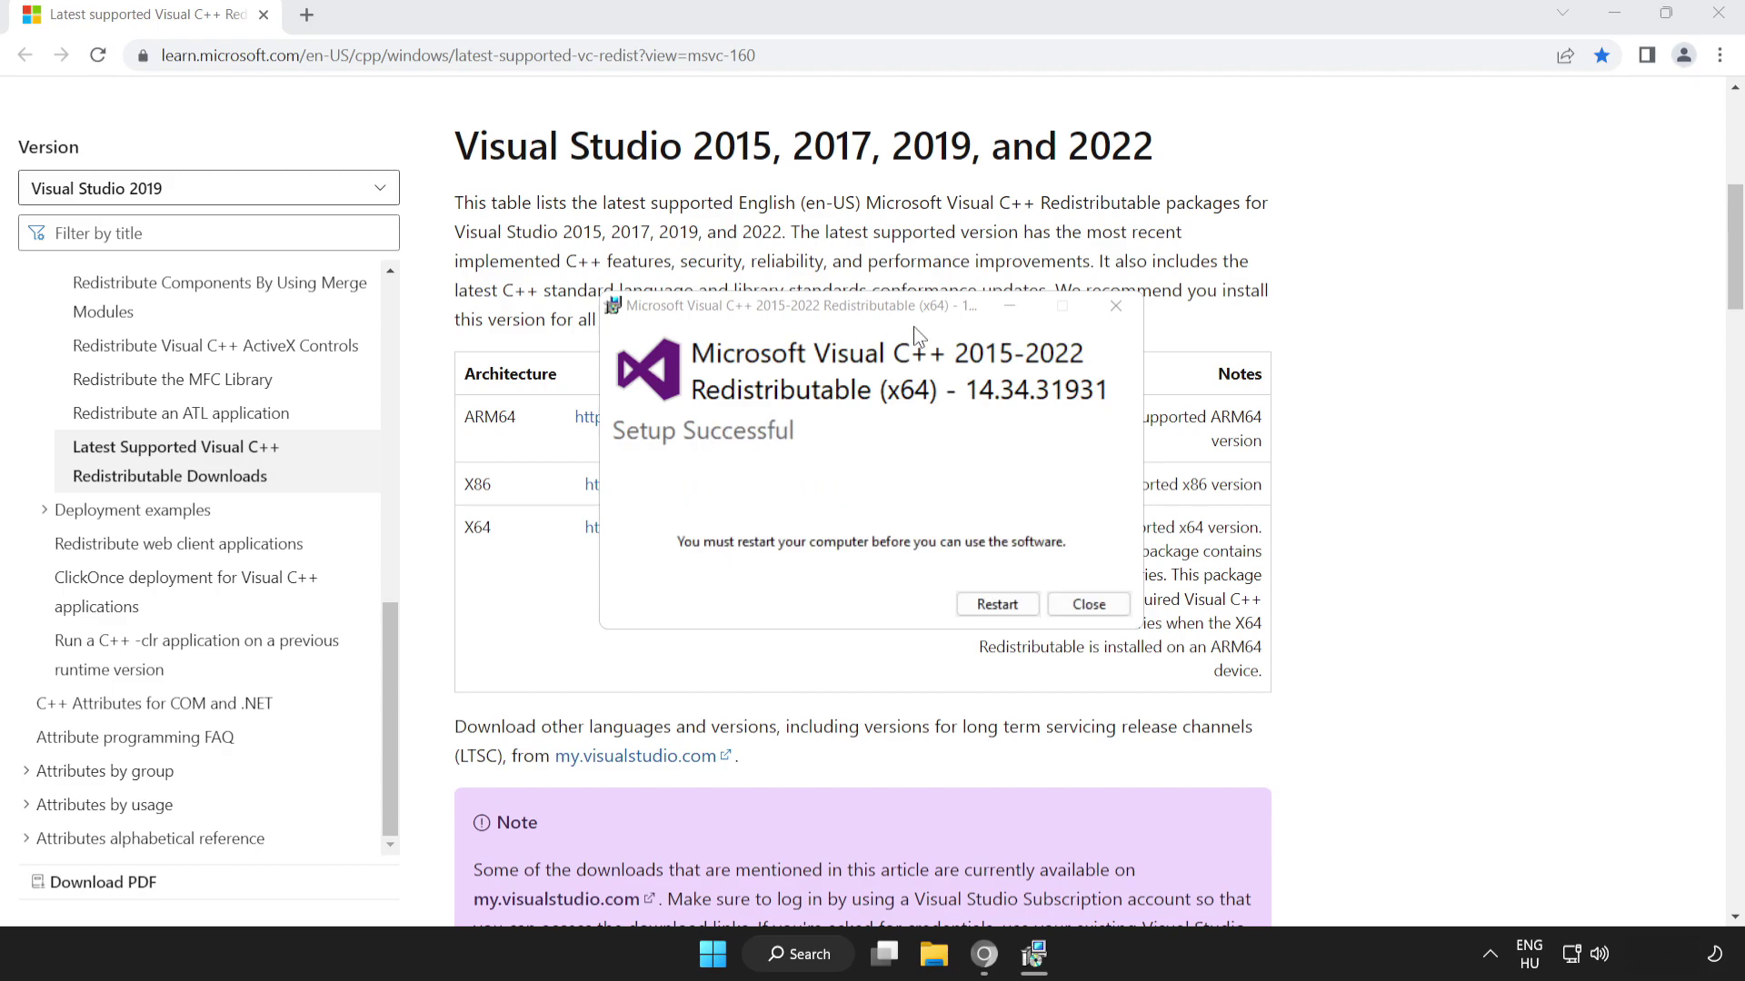
click(1089, 605)
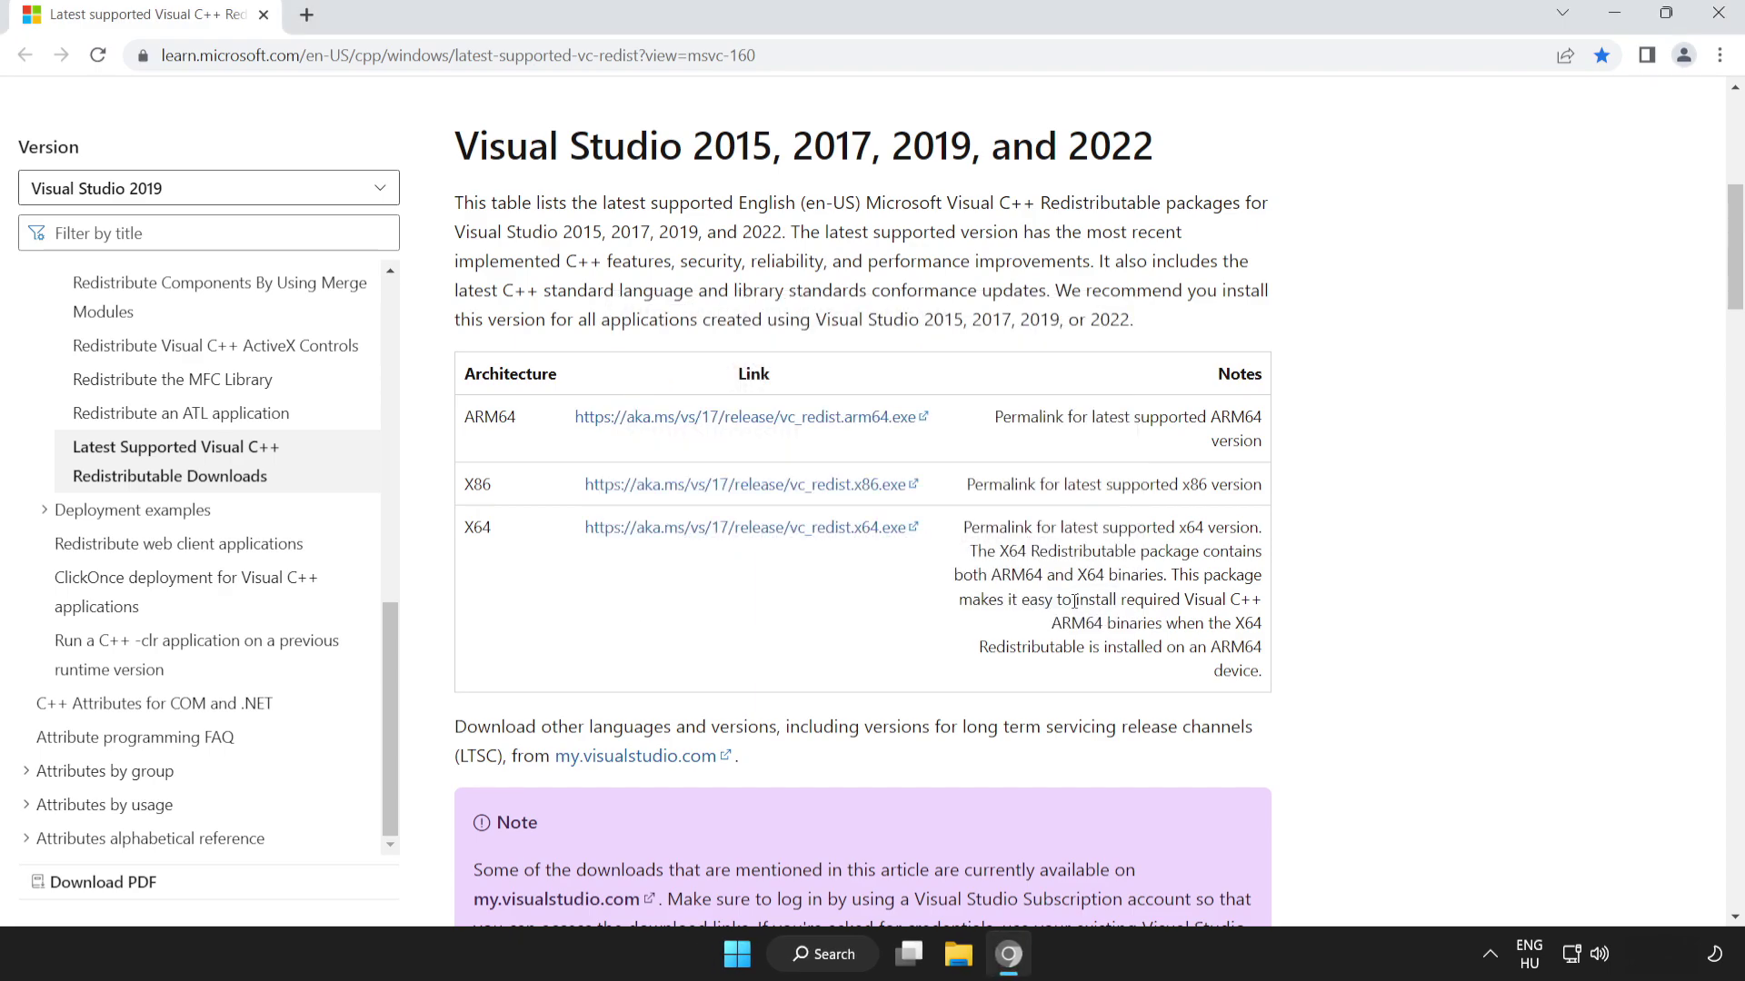
Close the browser and open the computer's power options.
click(1717, 20)
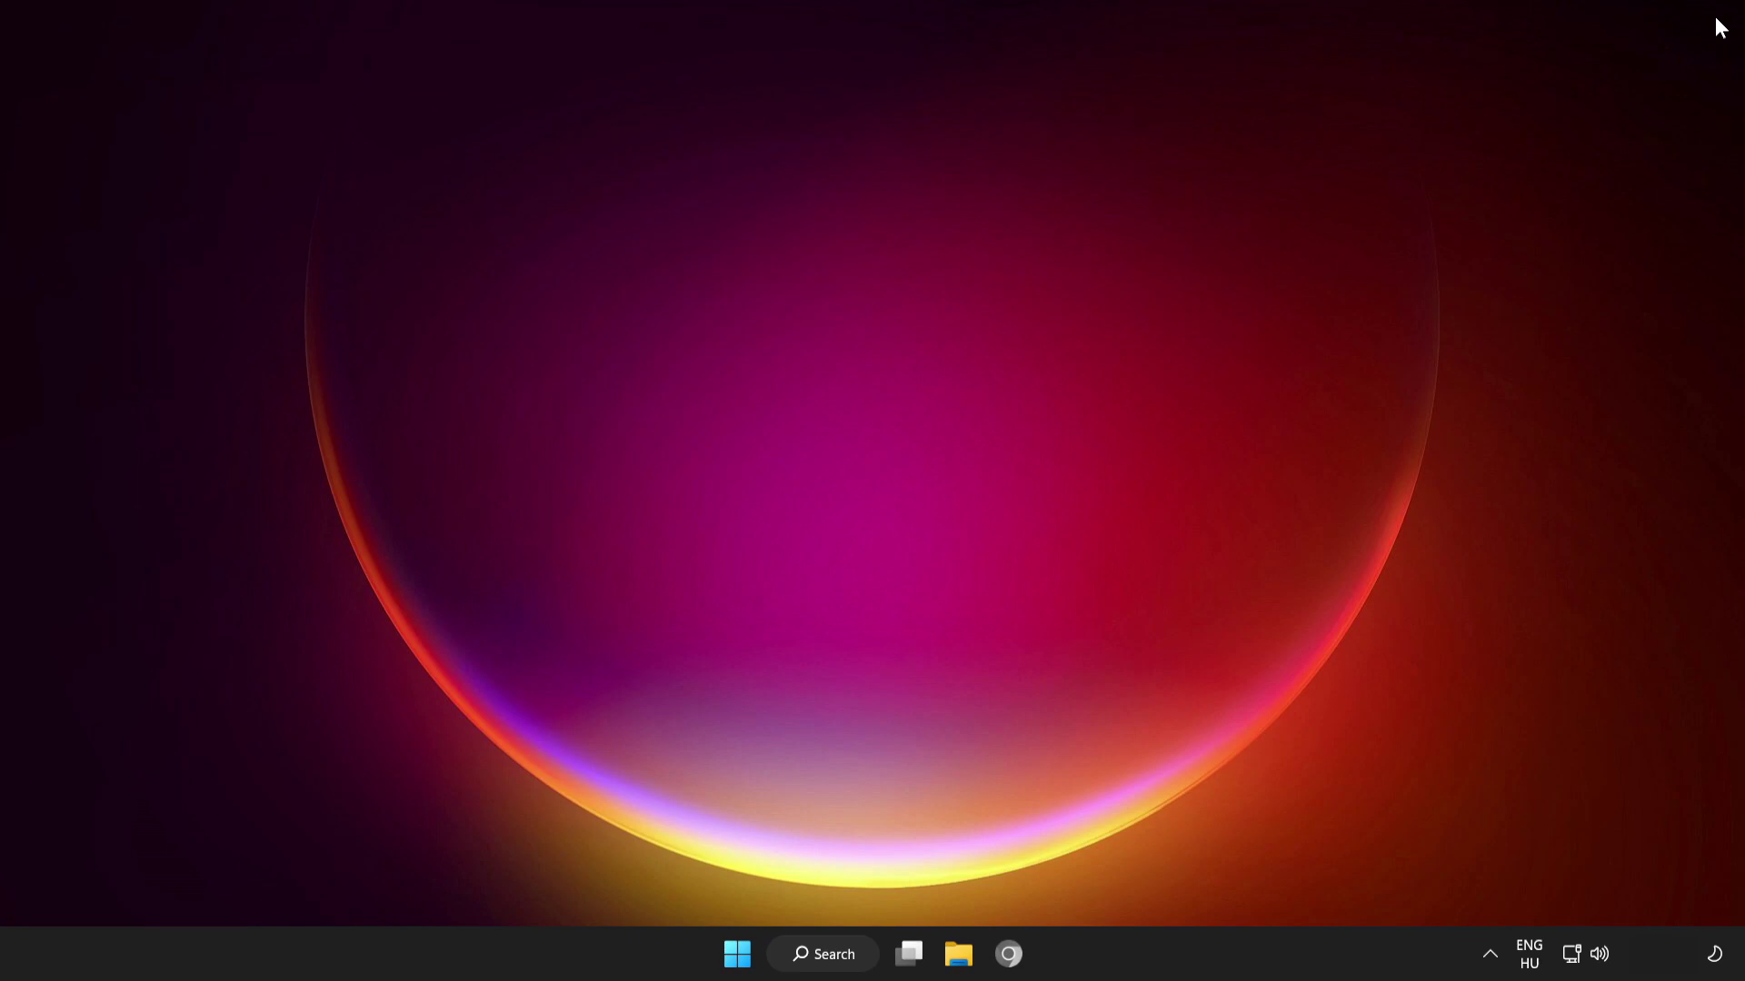
click(737, 953)
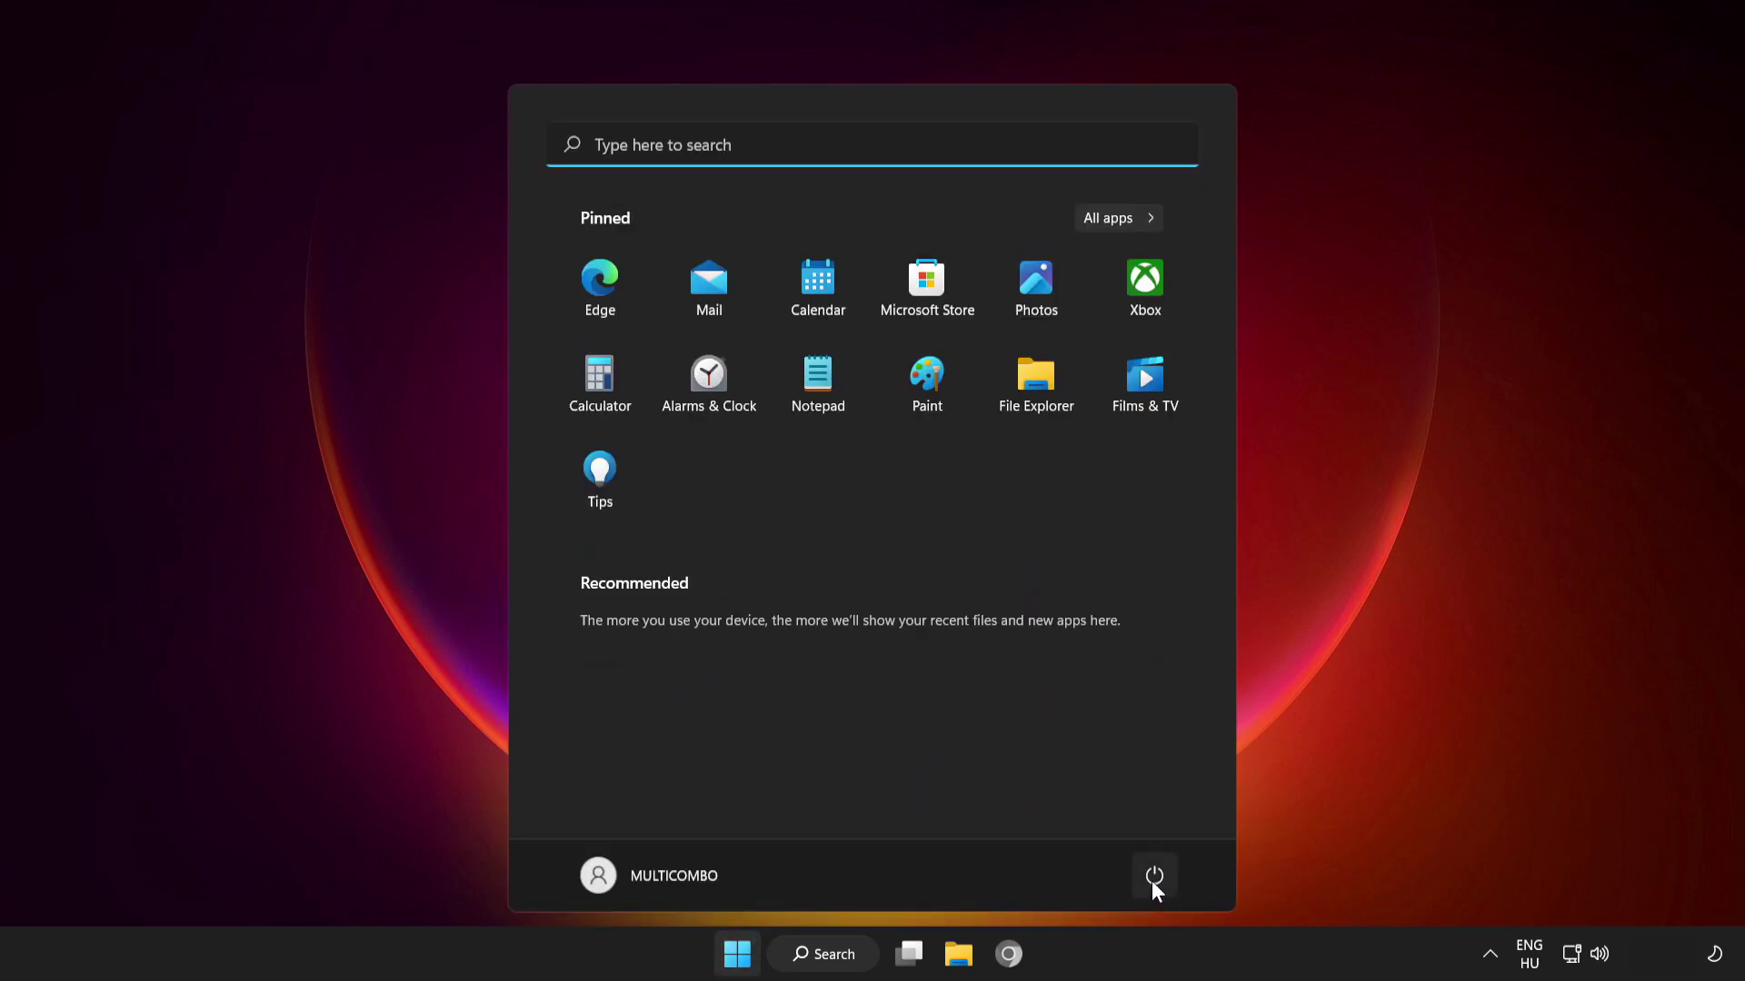
click(1152, 878)
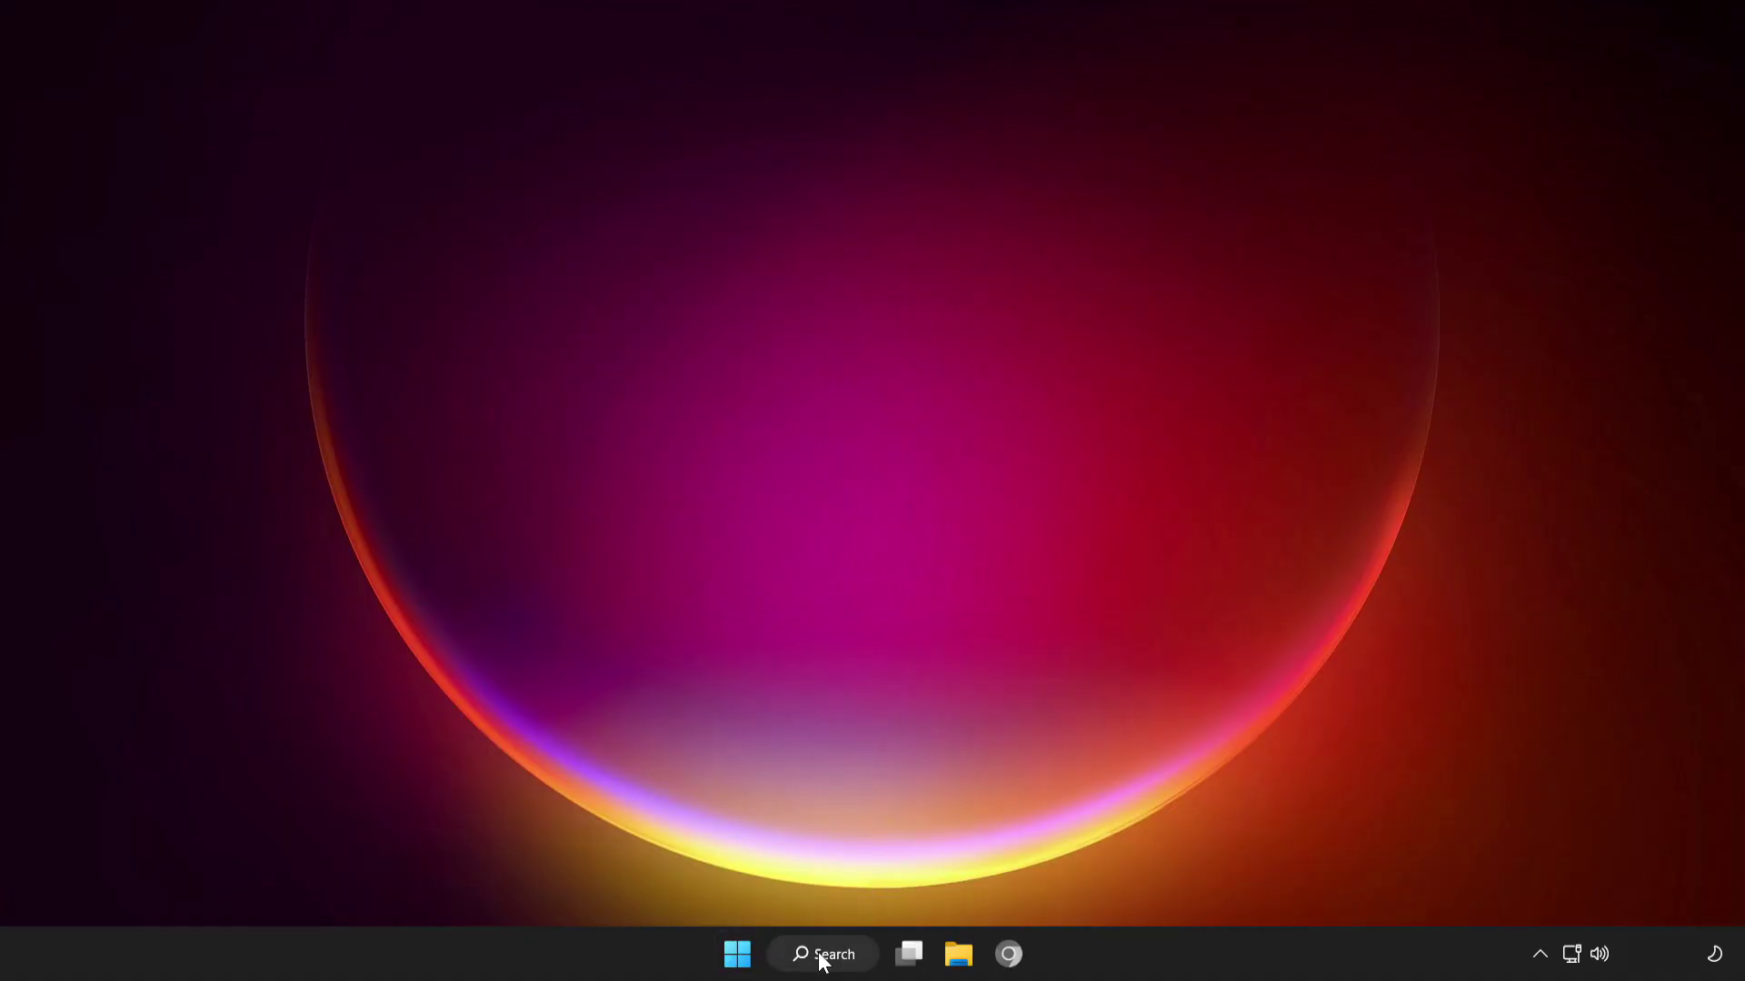
Search Windows for "cmd", run Command Prompt as administrator, and move its window toward the middle of the desktop.
click(825, 952)
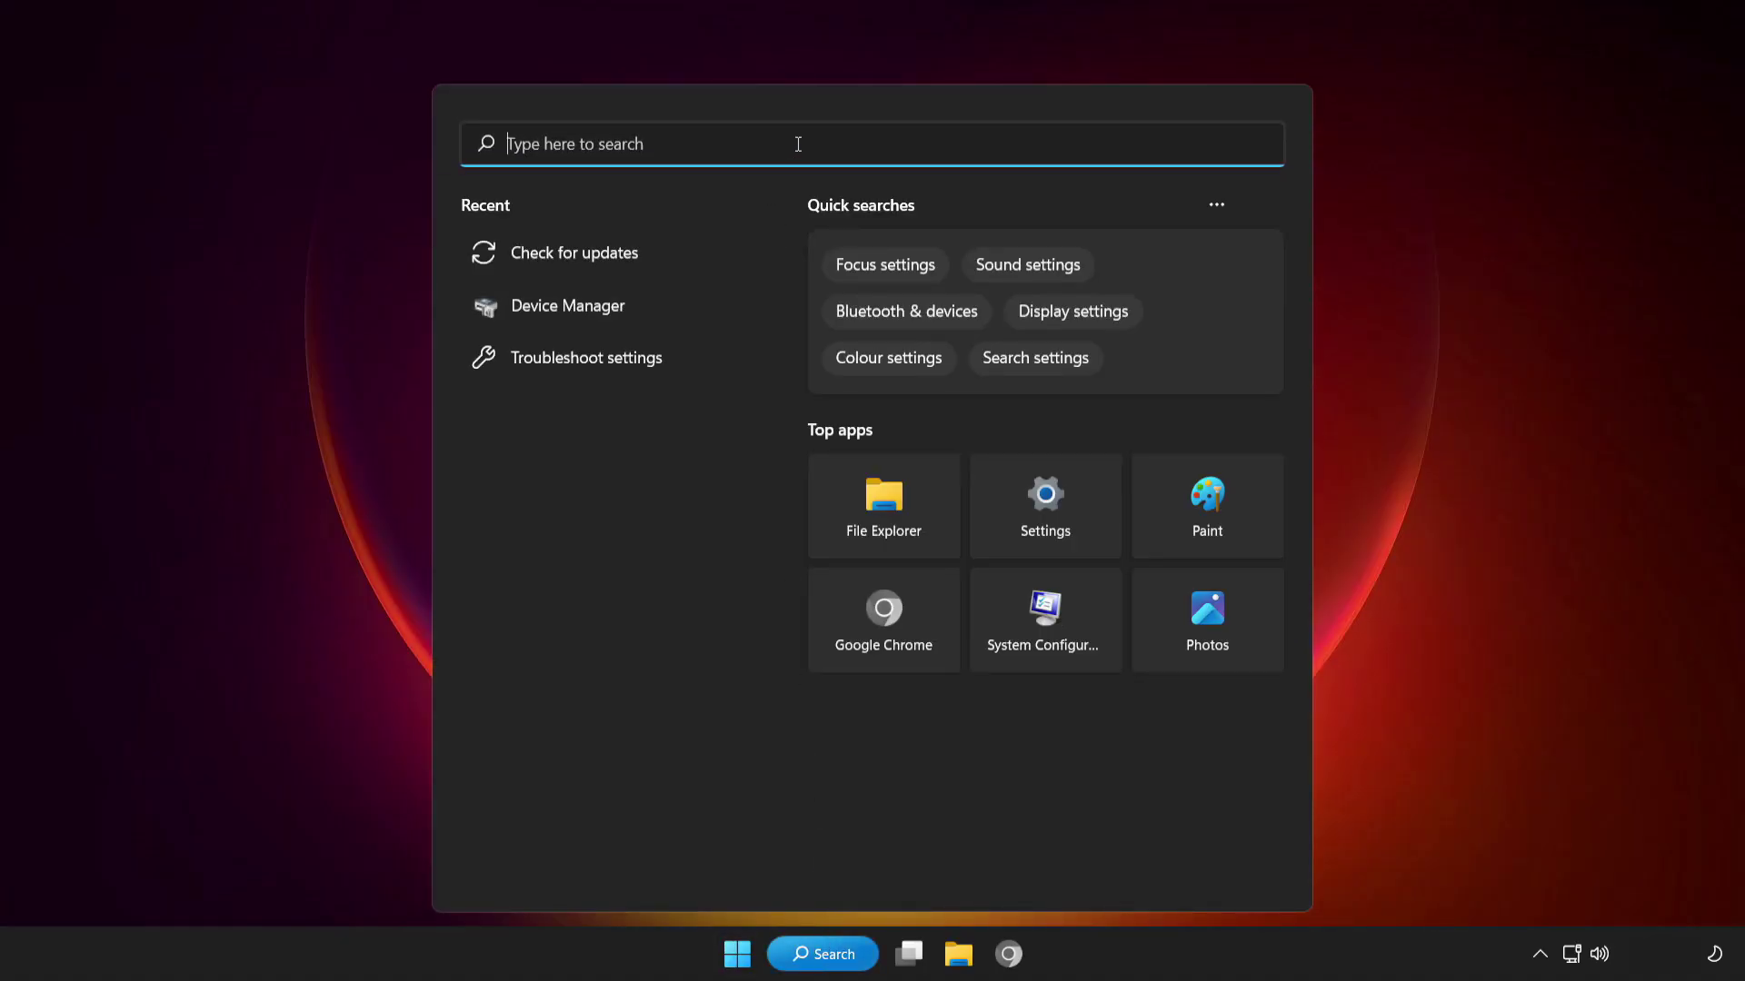
text(cmd)
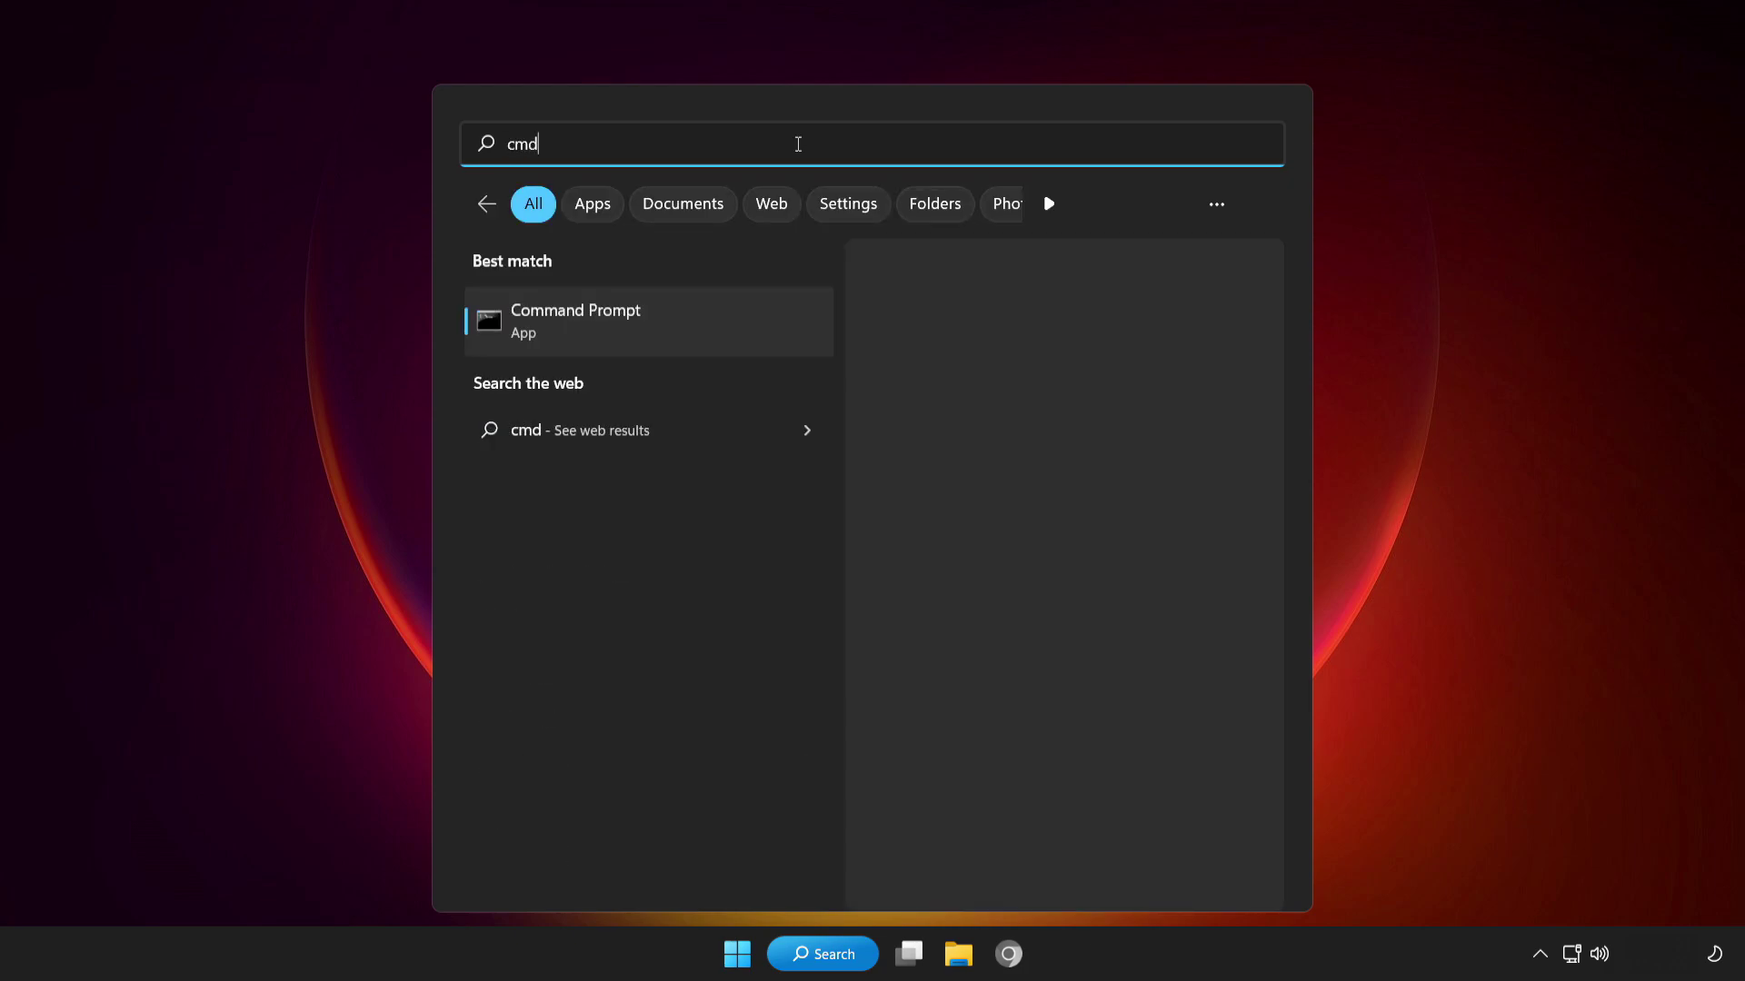
right_click(691, 333)
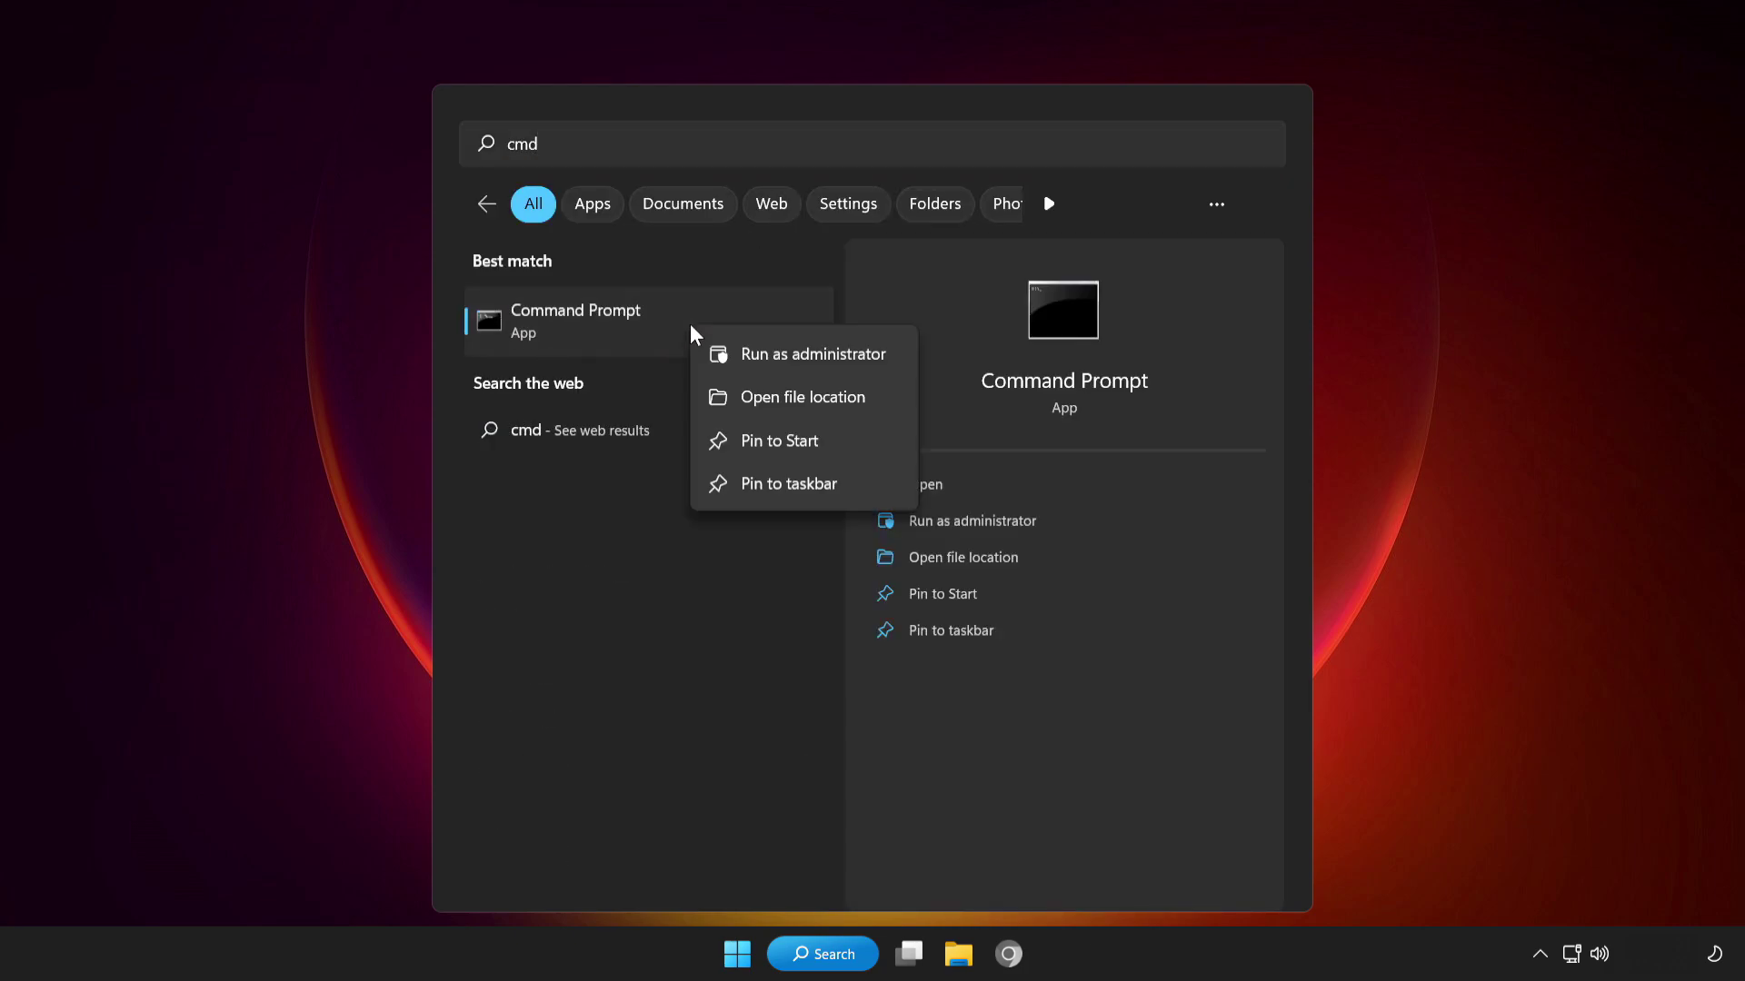
click(783, 354)
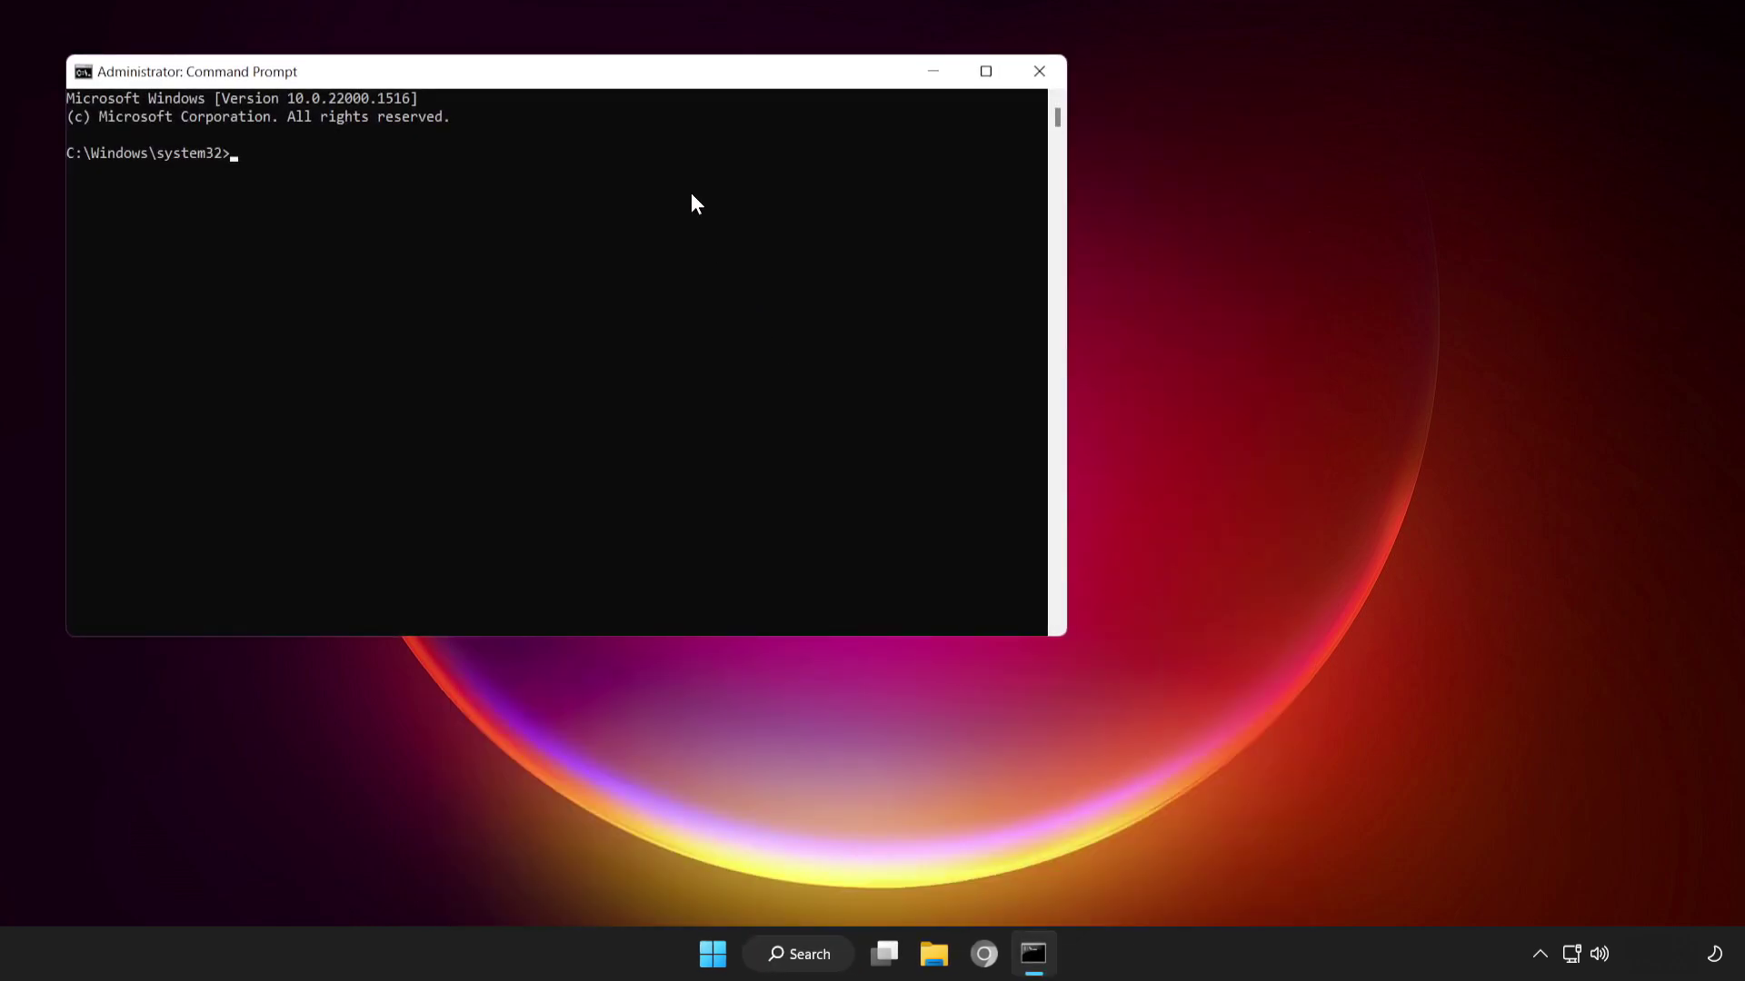
drag(638, 80, 952, 176)
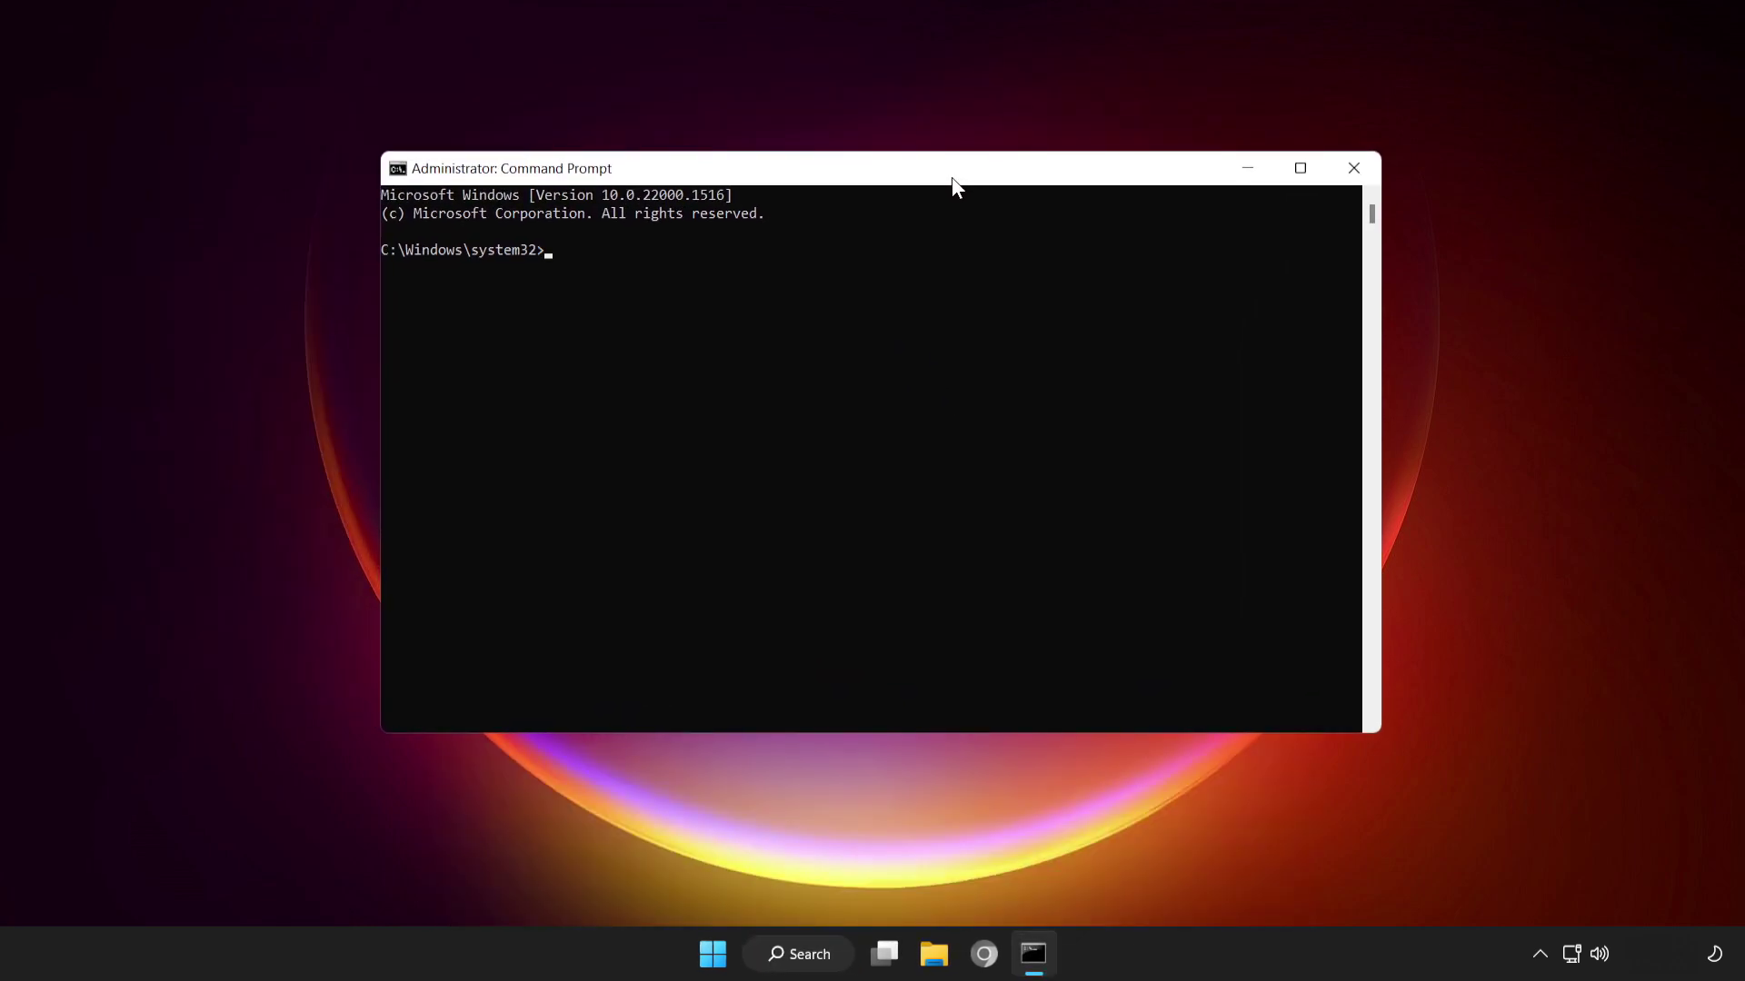
Run the system file check "sfc /scannow" and close Command Prompt once the scan completes.
text(sfc /scannow)
key(Return)
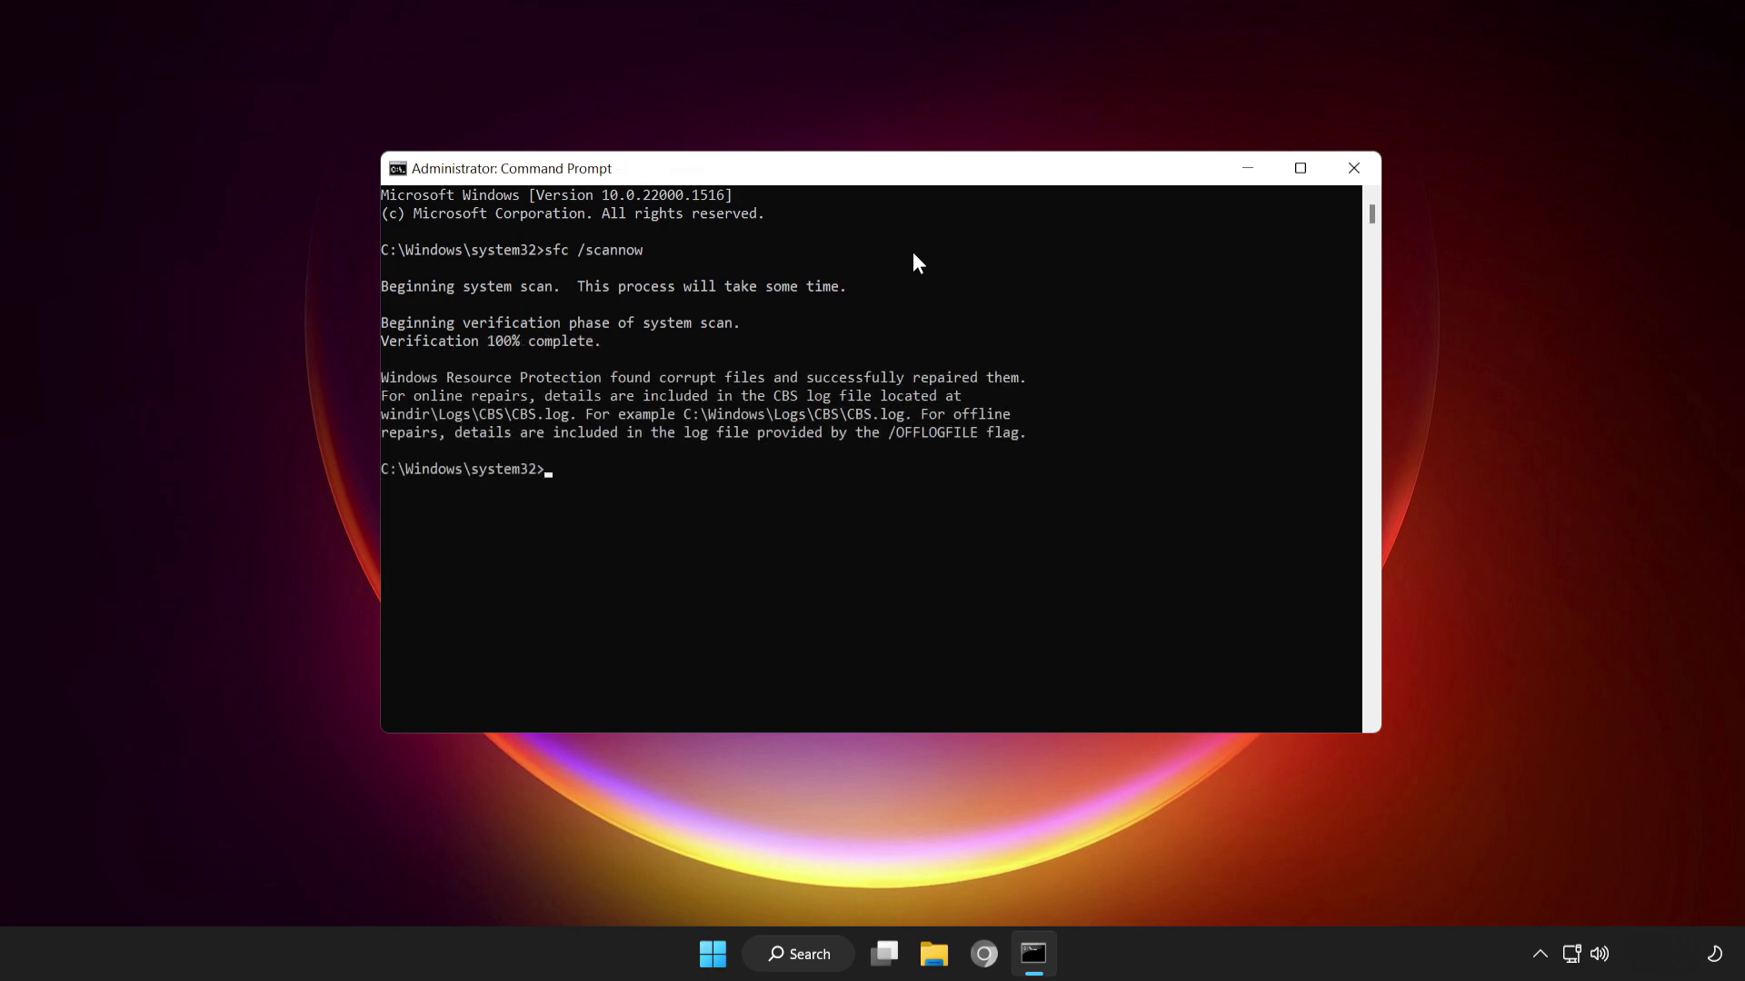
click(1354, 169)
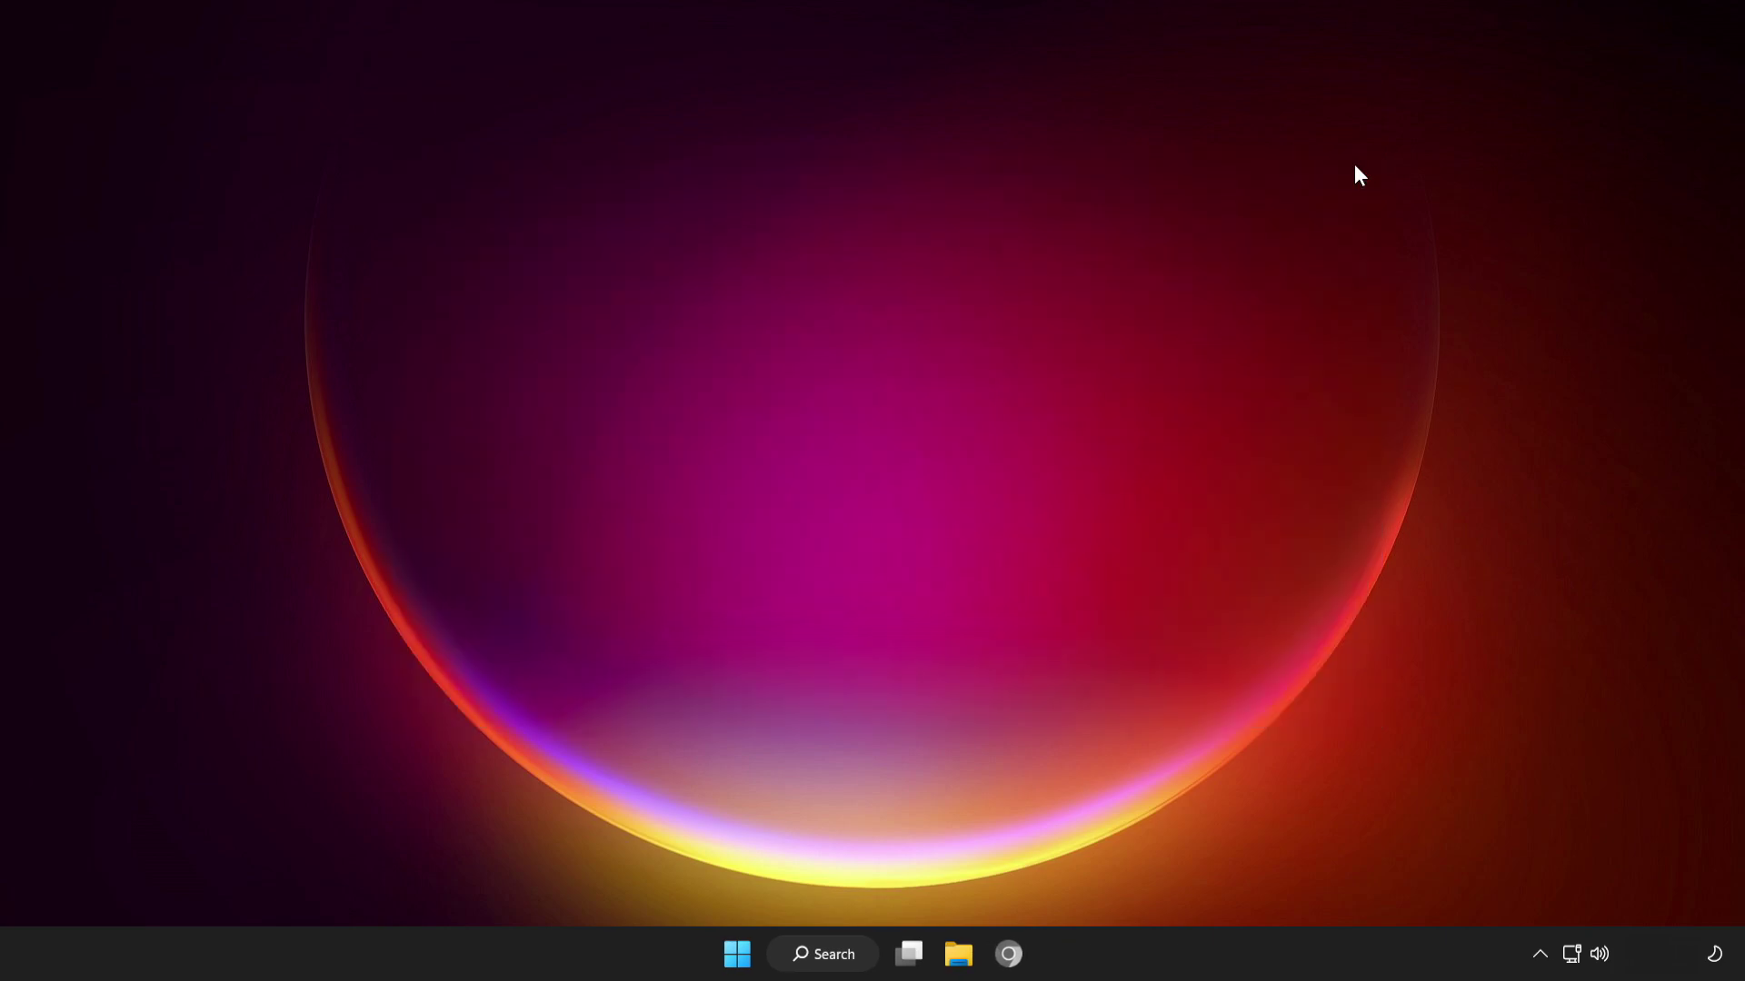
Search Windows for "windows security" and open the Windows Security app.
click(834, 958)
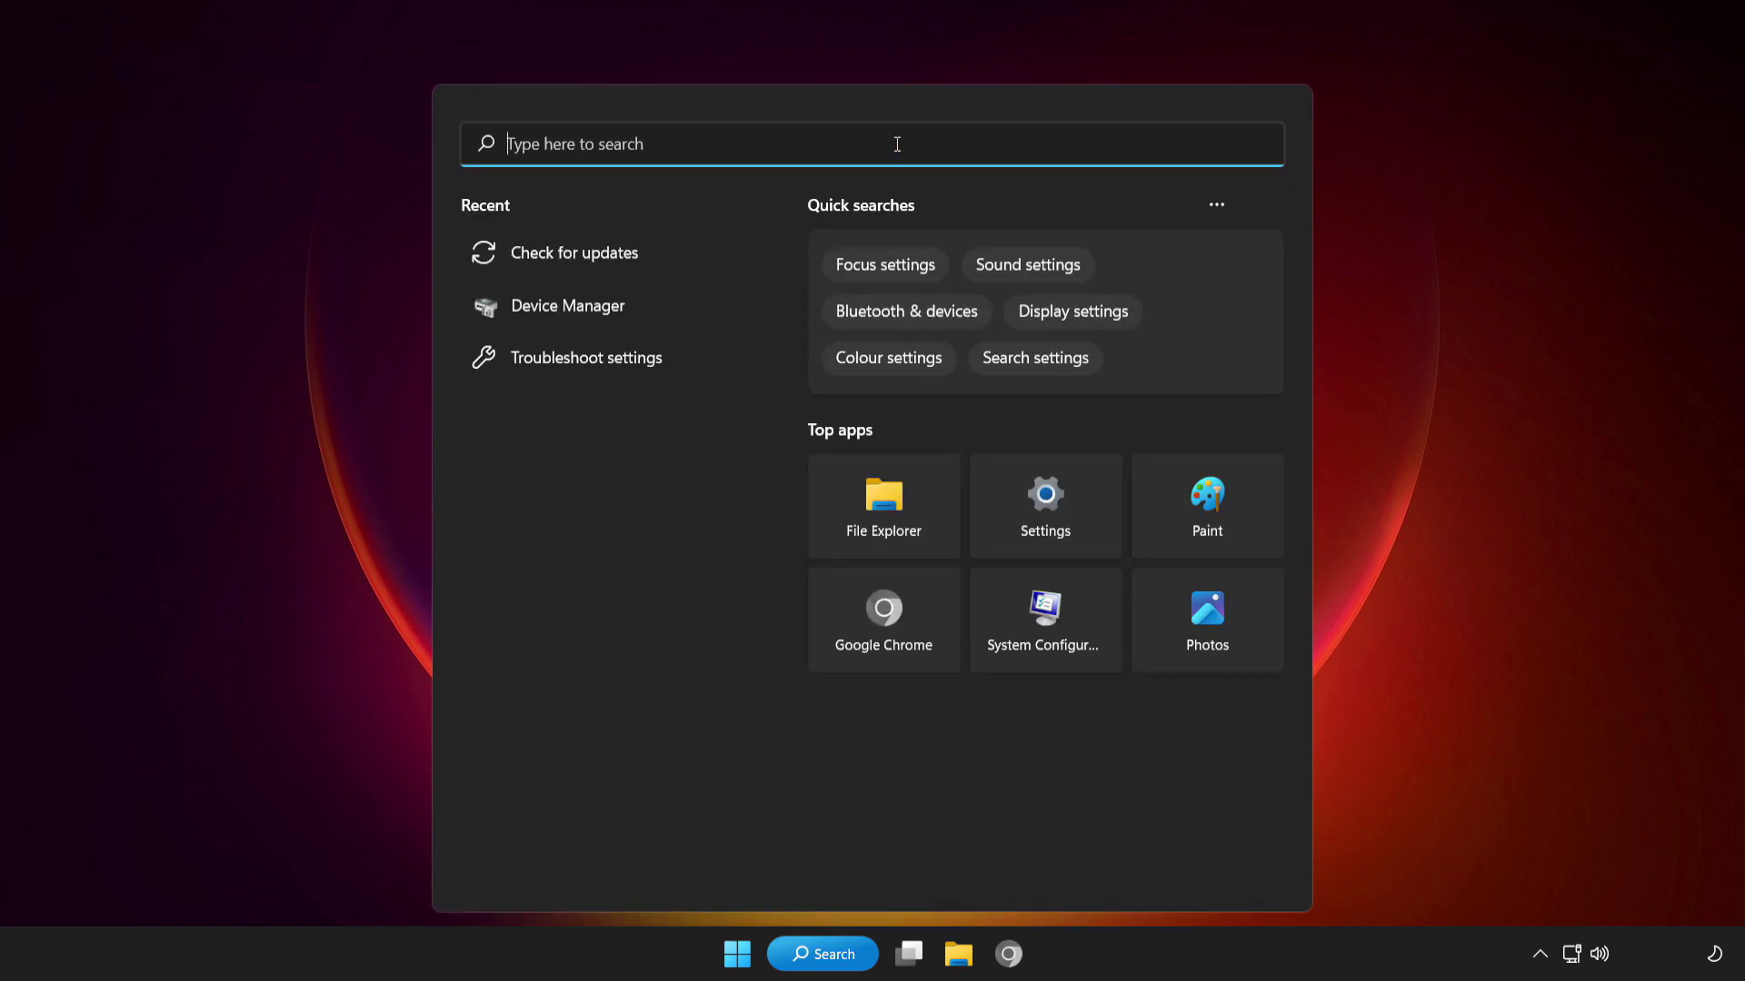
text(windows )
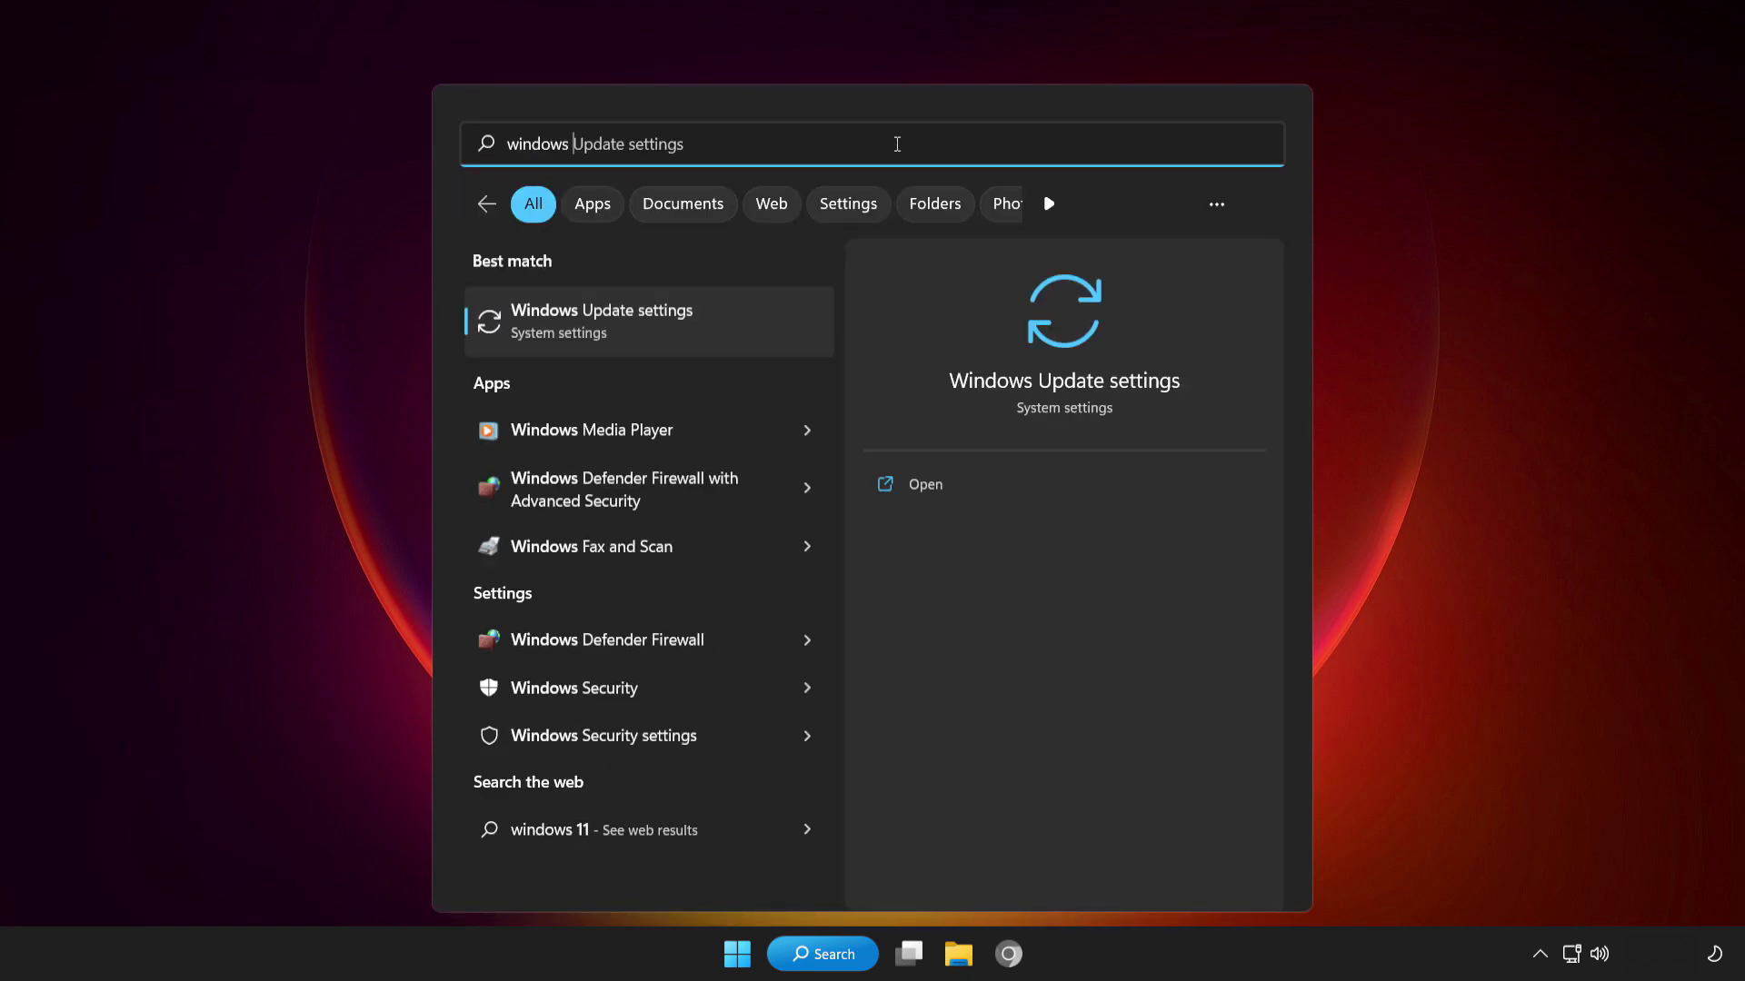
text(securi)
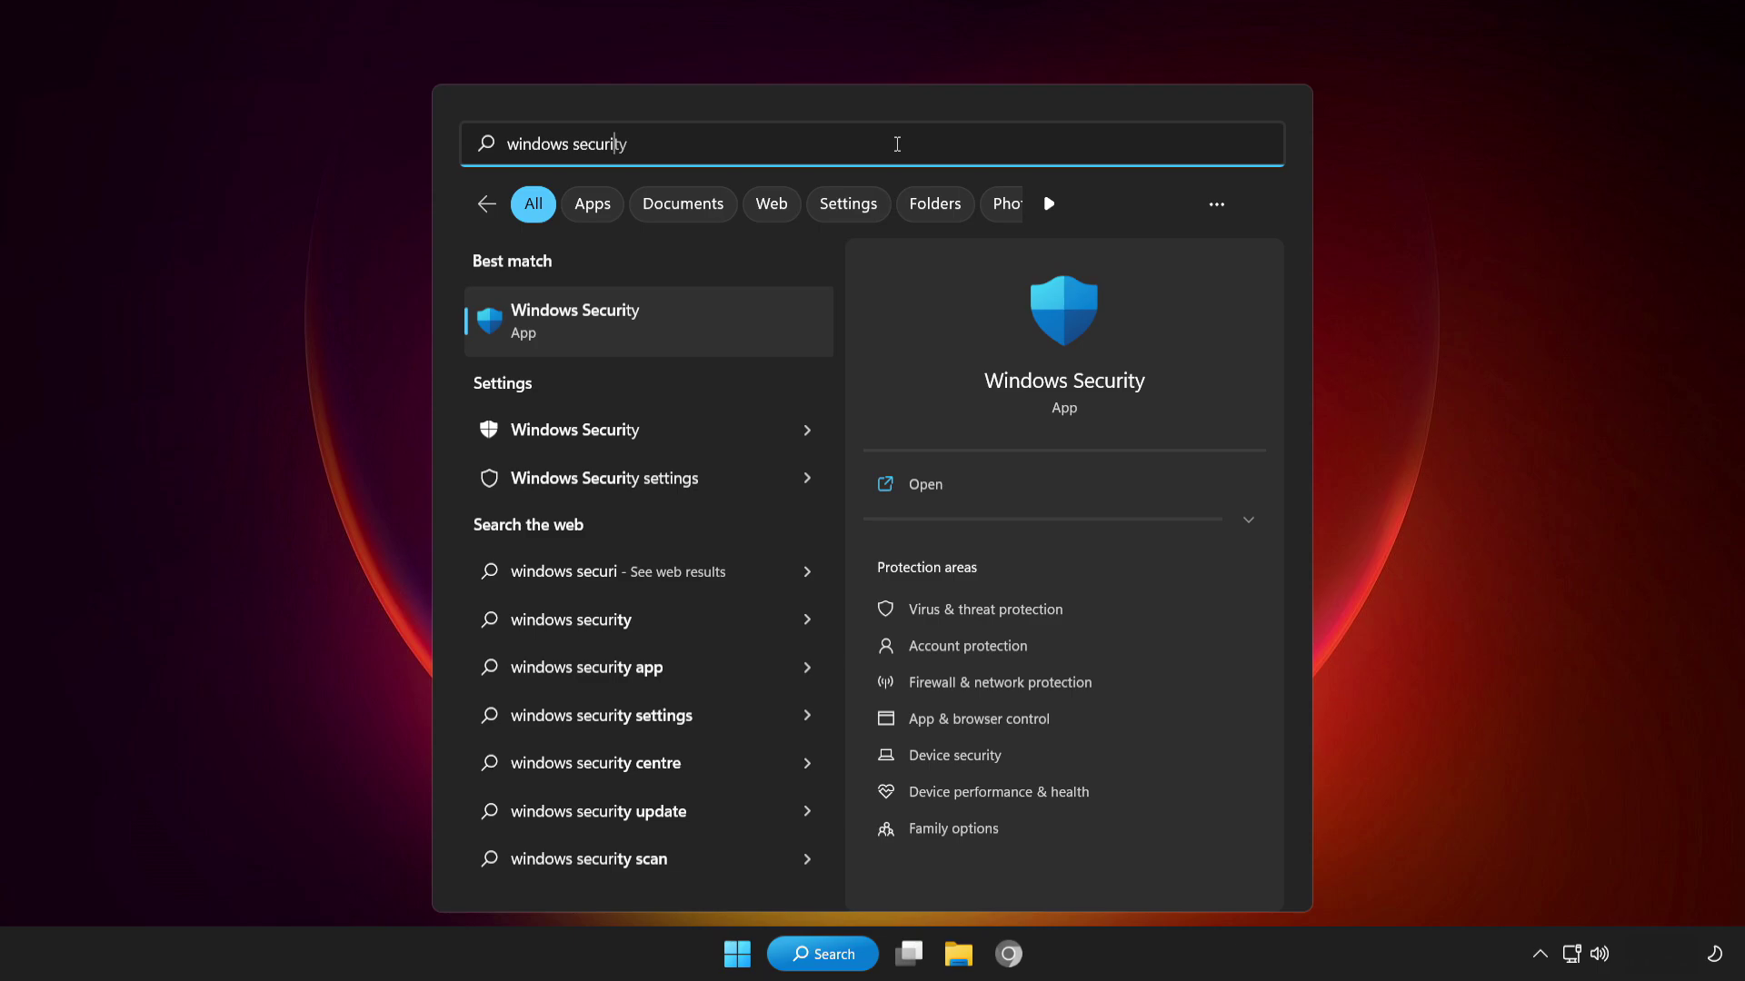
text(ty)
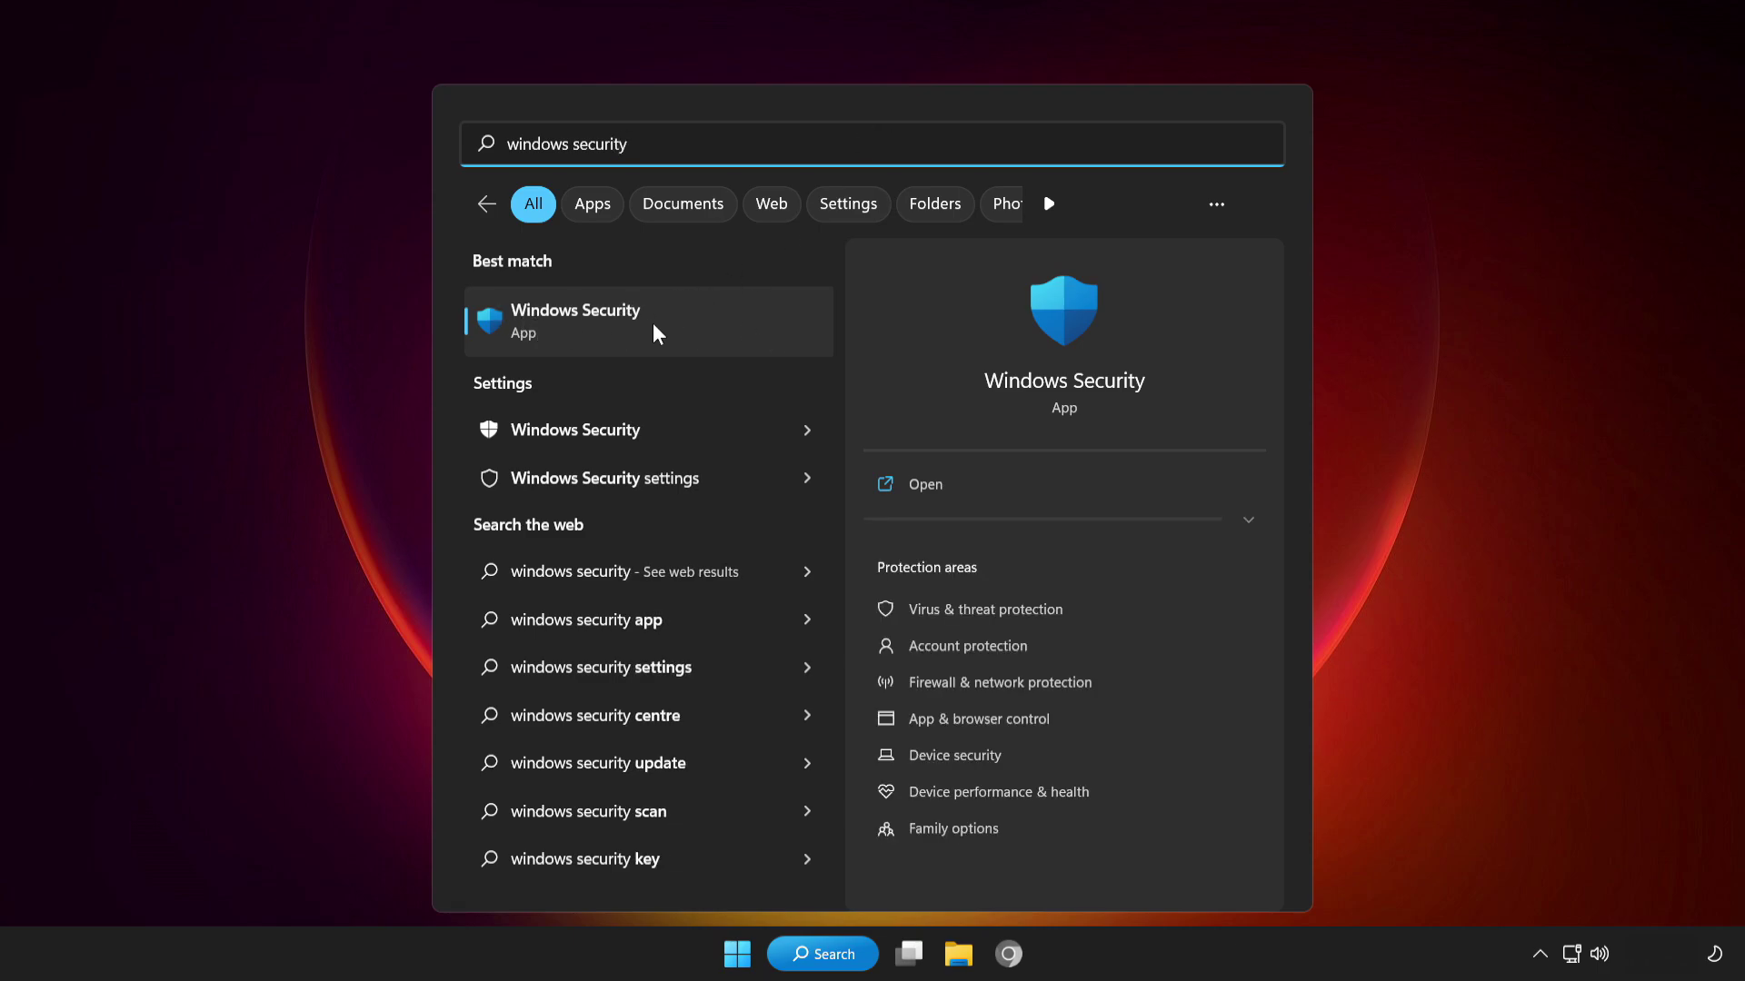
click(700, 315)
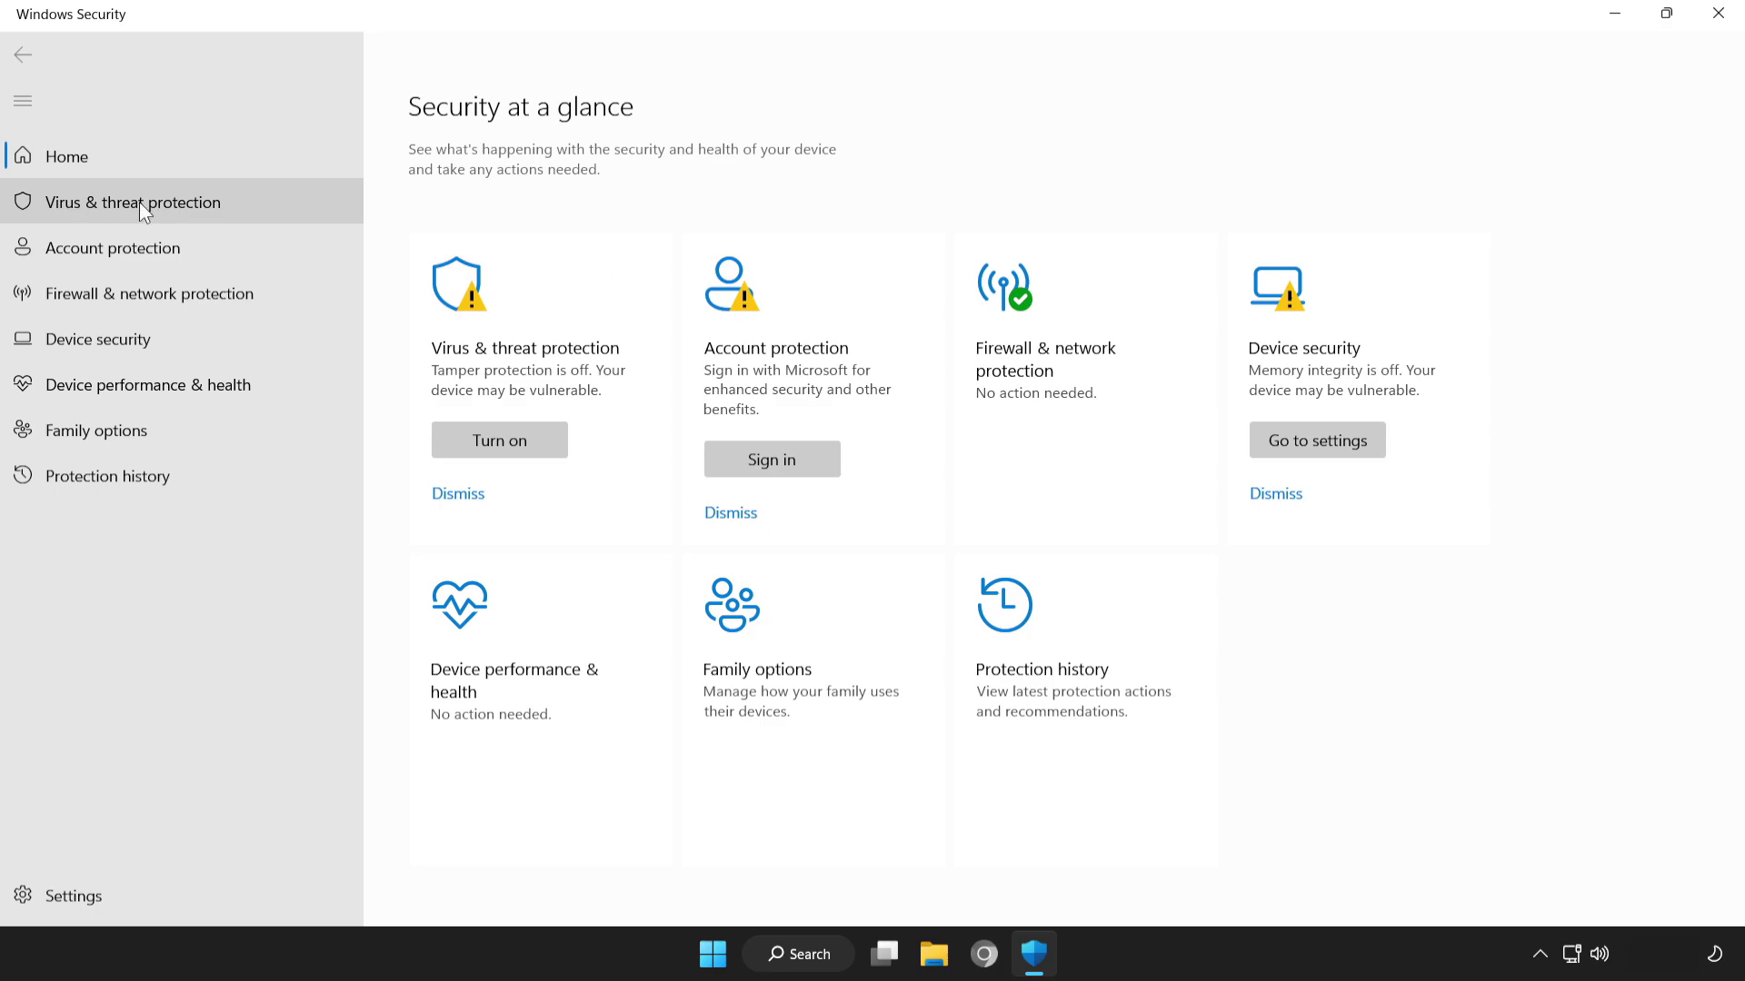
Open the Microsoft Defender Antivirus exclusions page from the Virus & threat protection settings.
click(244, 202)
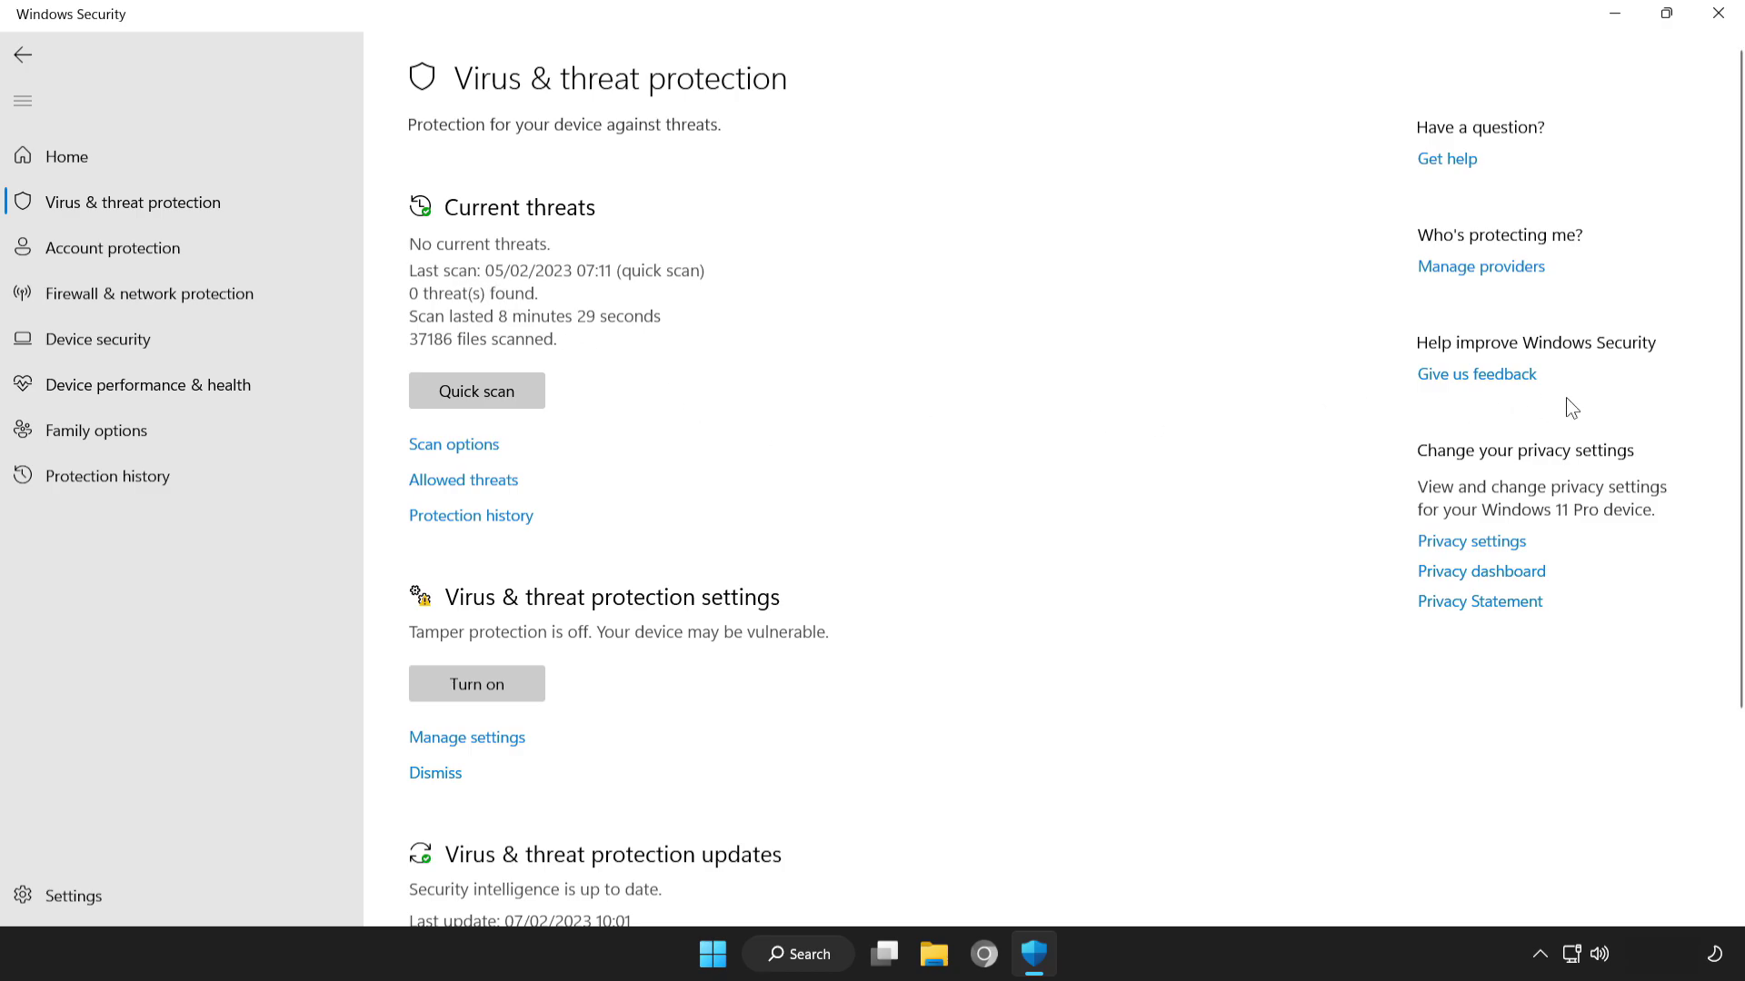
scroll(1743, 469, down, 2)
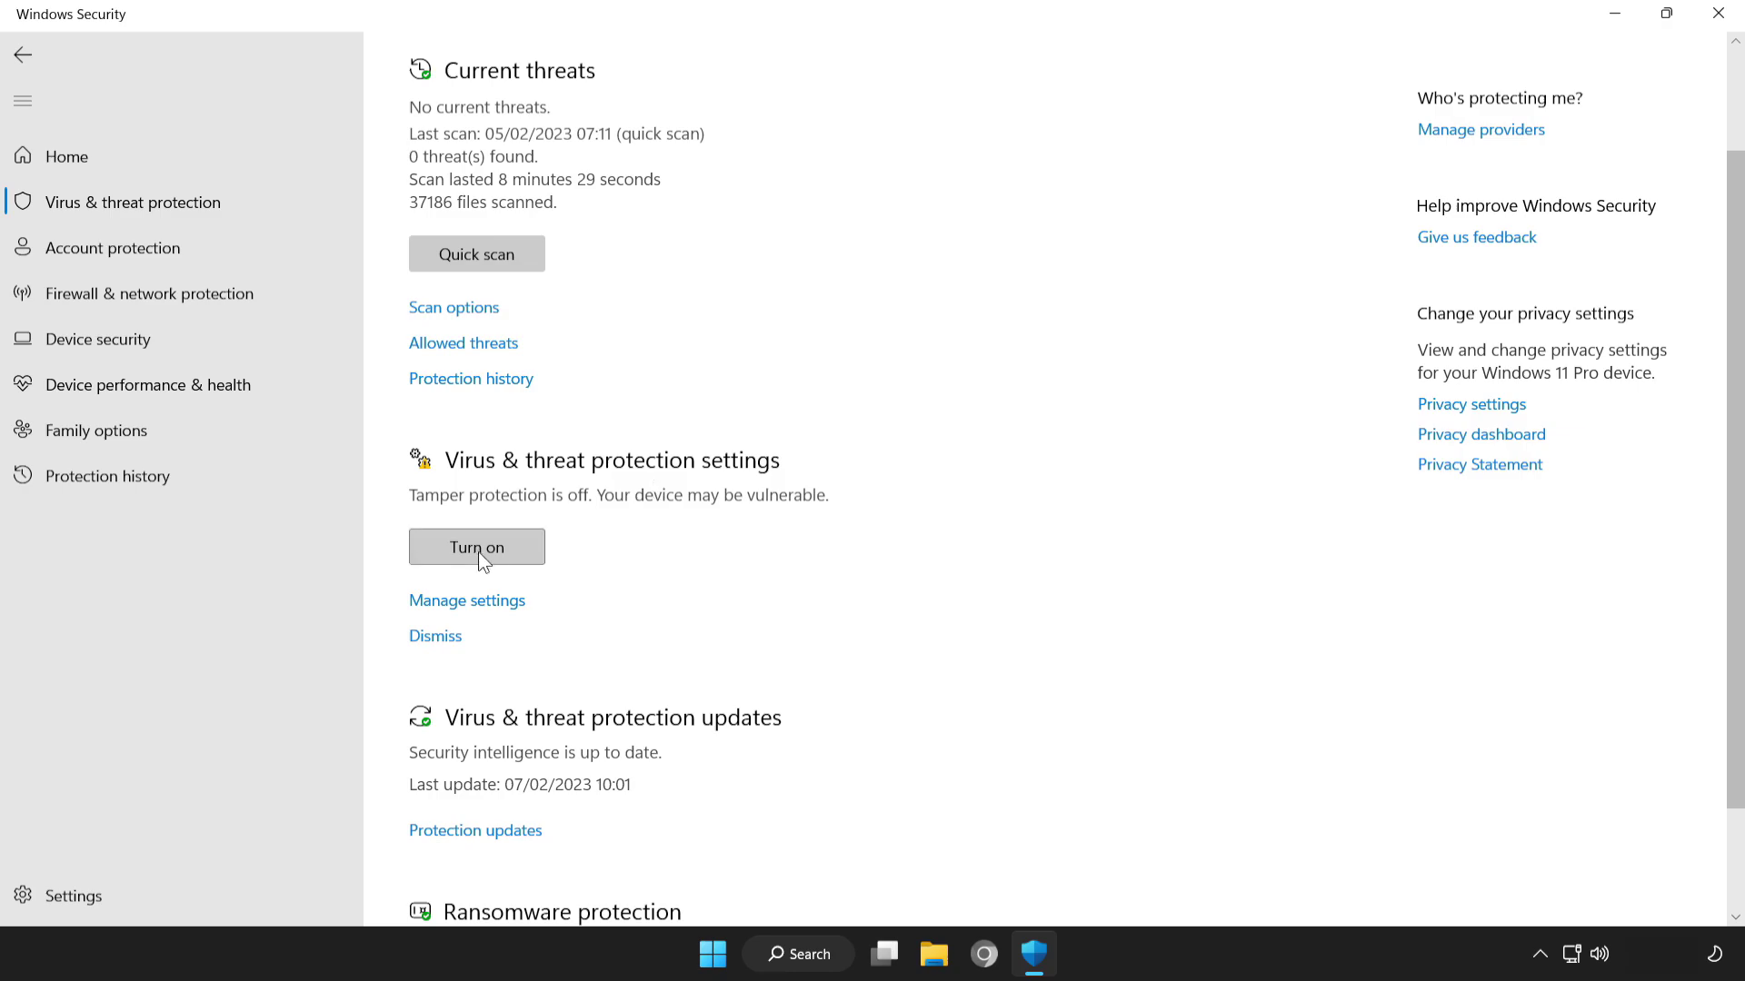
click(481, 602)
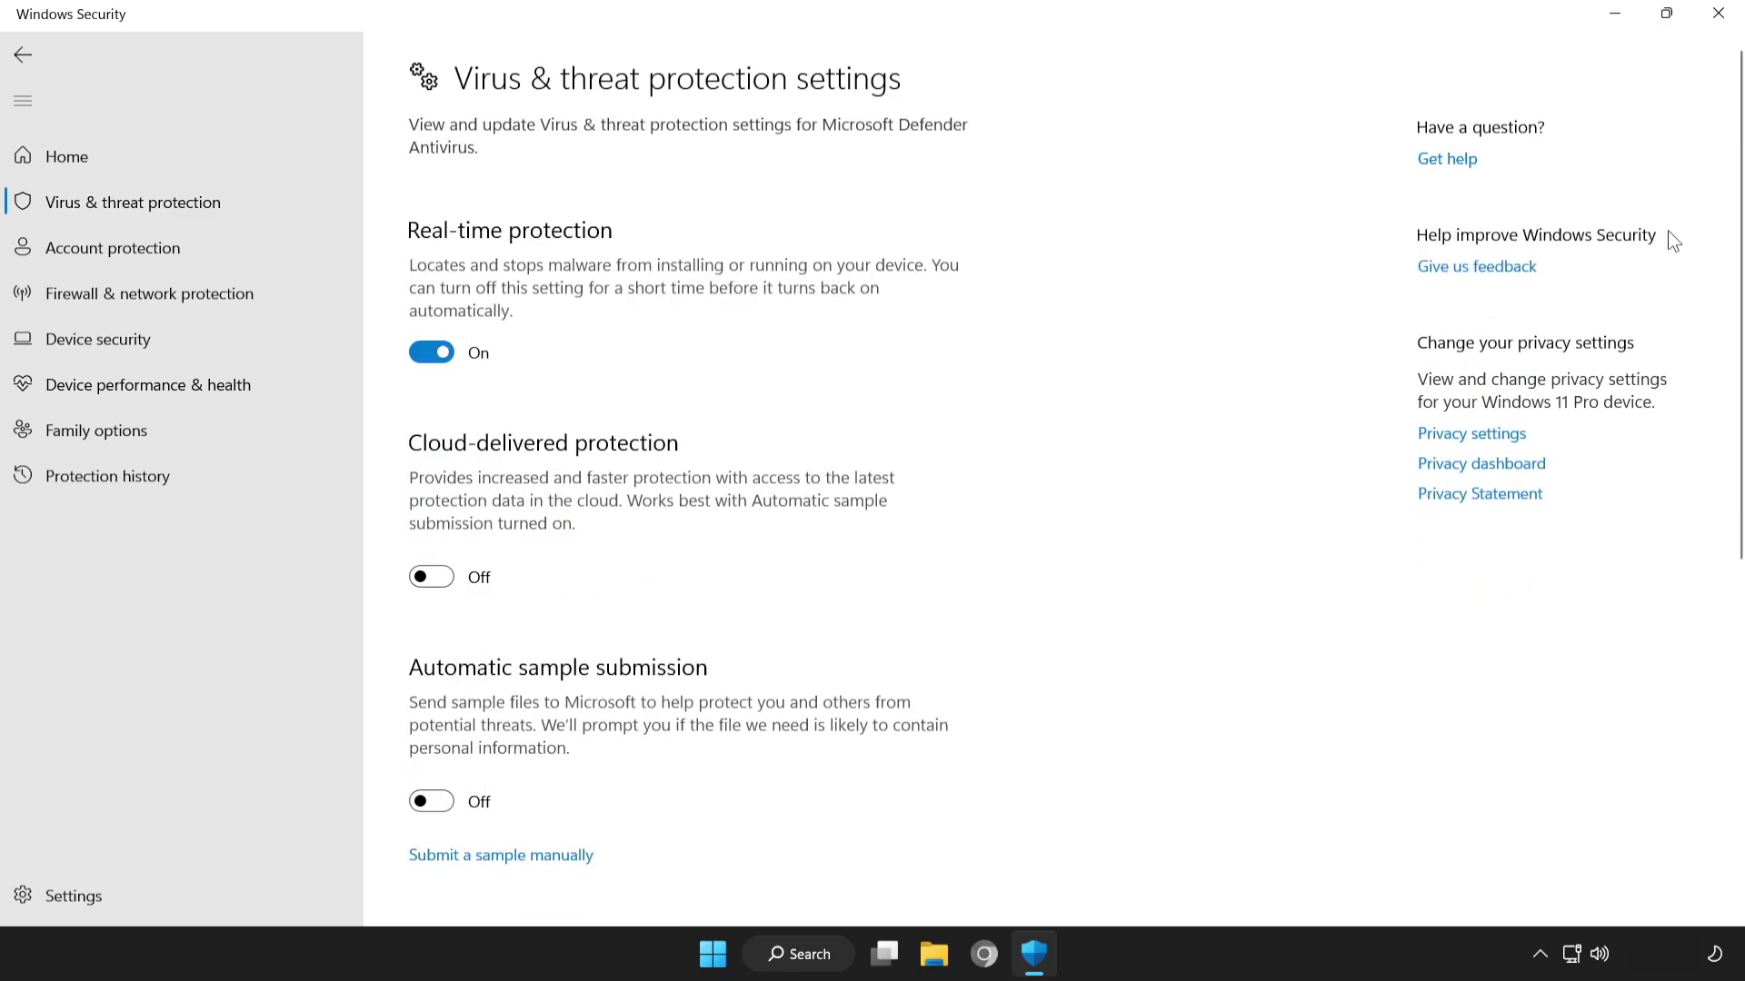
drag(1738, 232, 1741, 650)
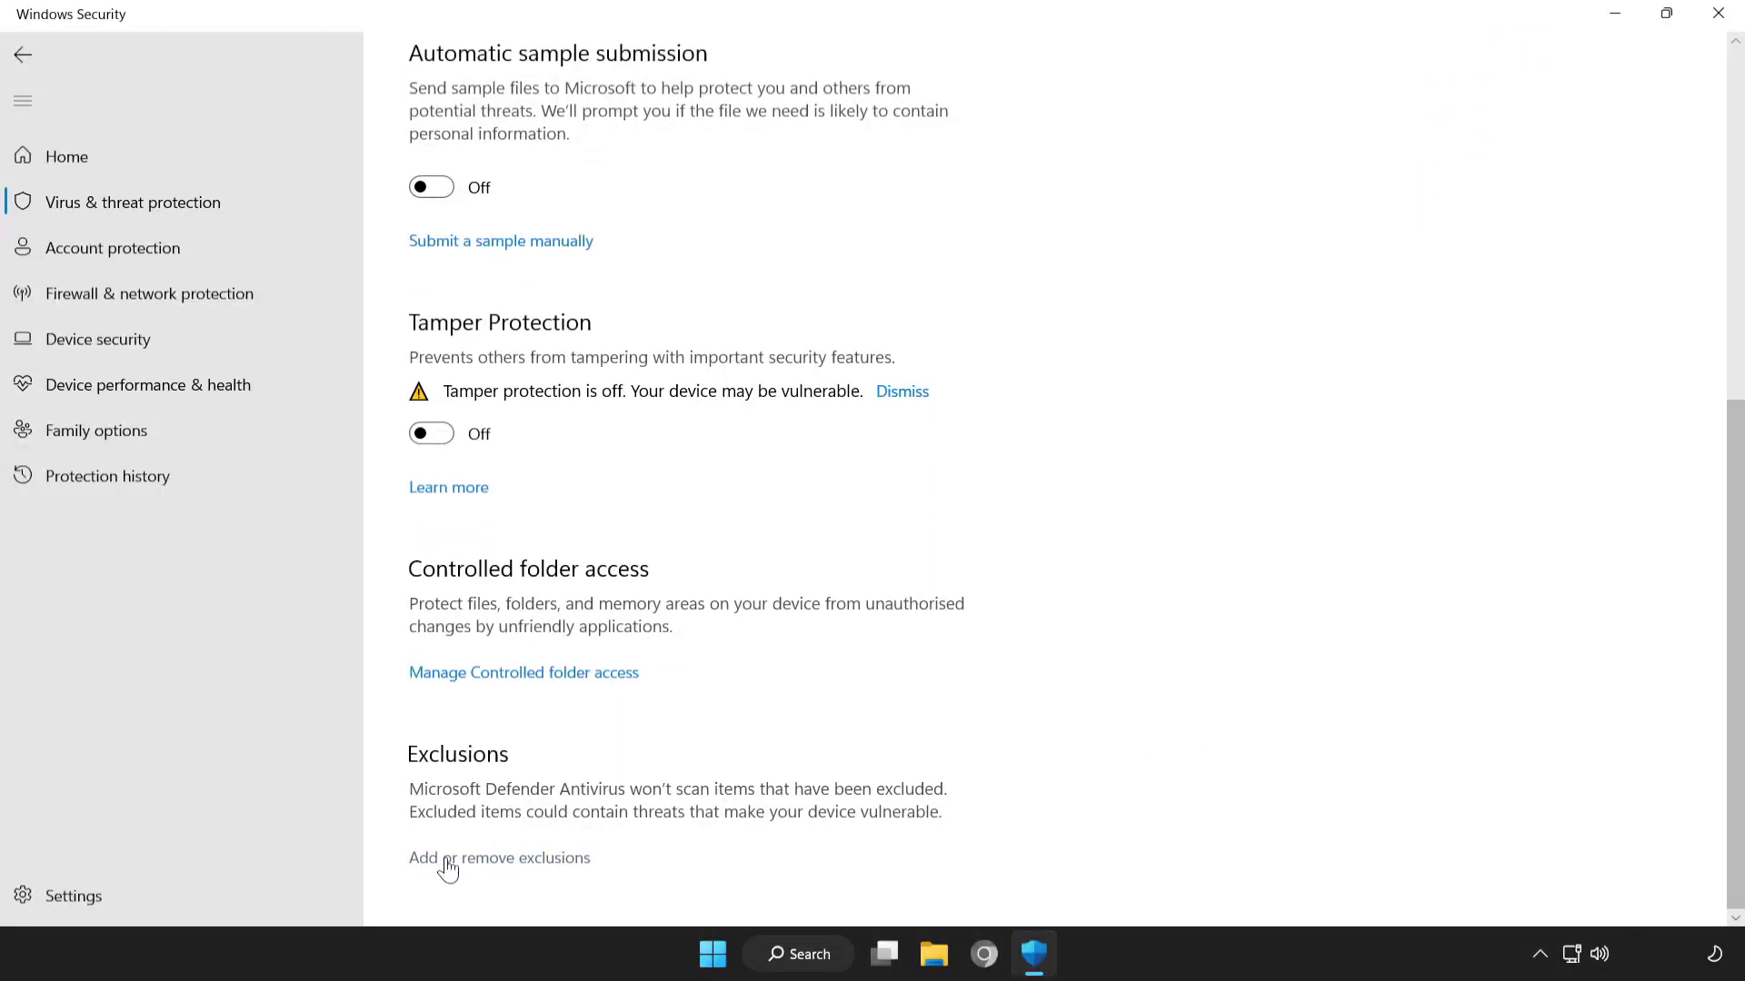
click(523, 860)
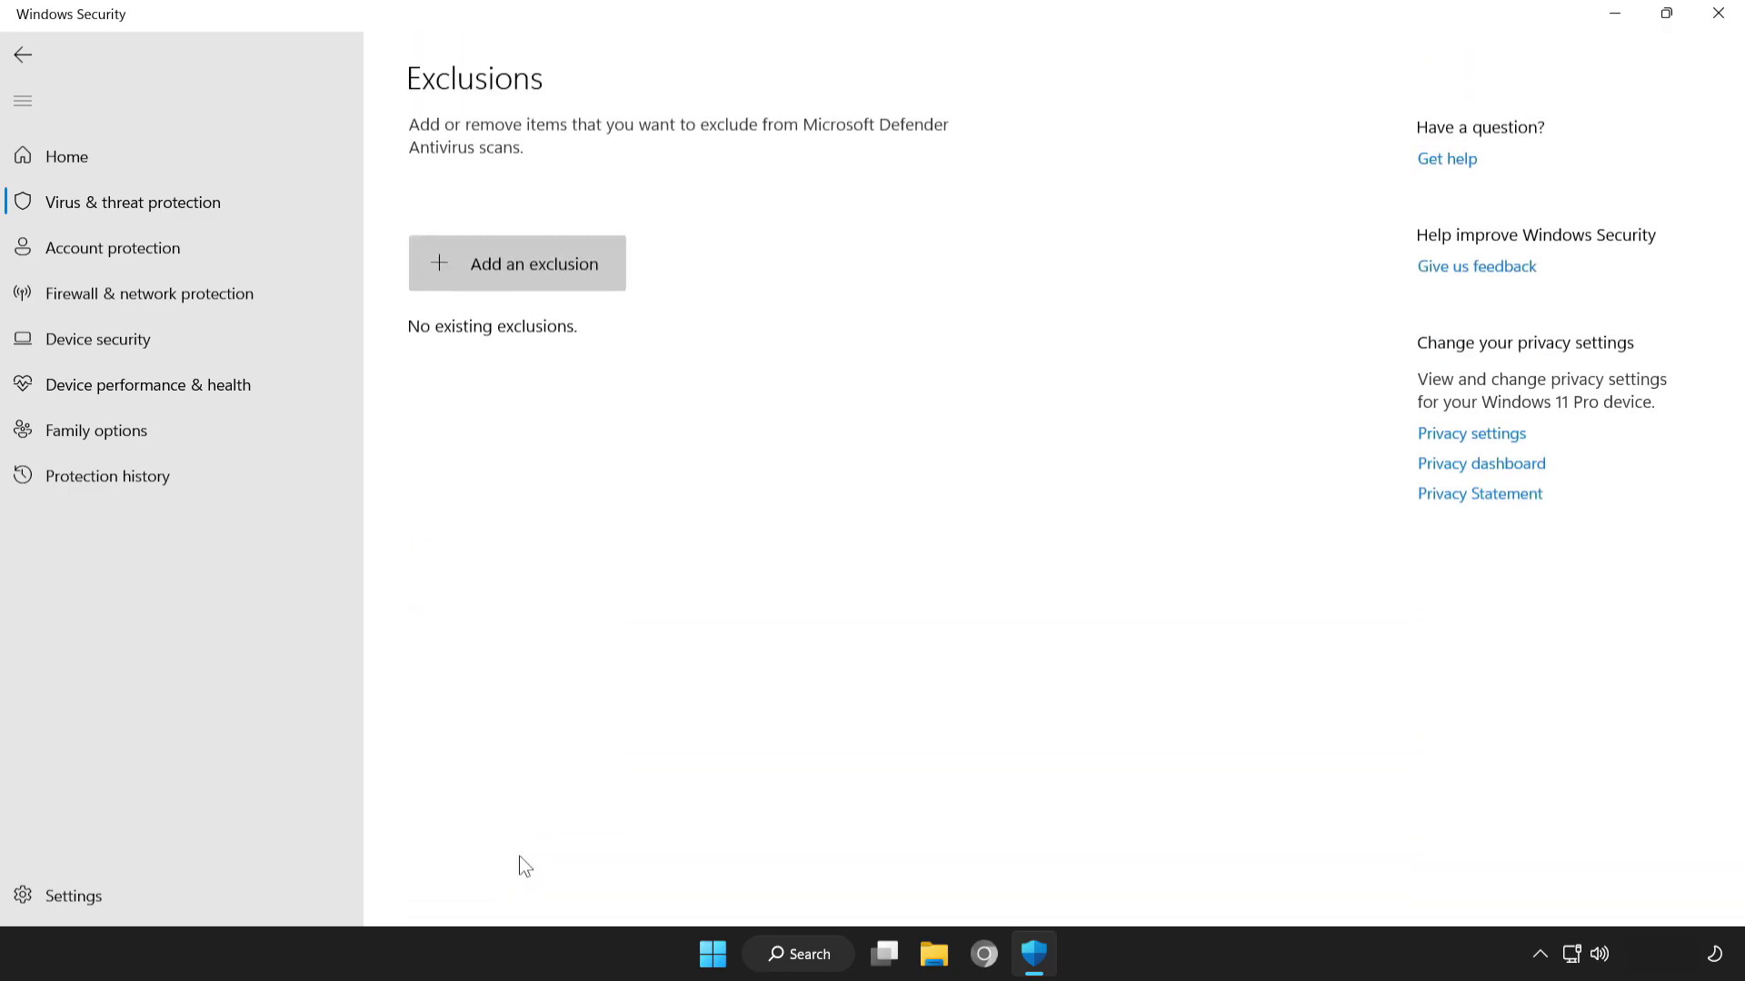
Start a new file exclusion and select the NOT WORKING APP shortcut in the NOT WORKING APP folder under Program Files (x86).
click(506, 272)
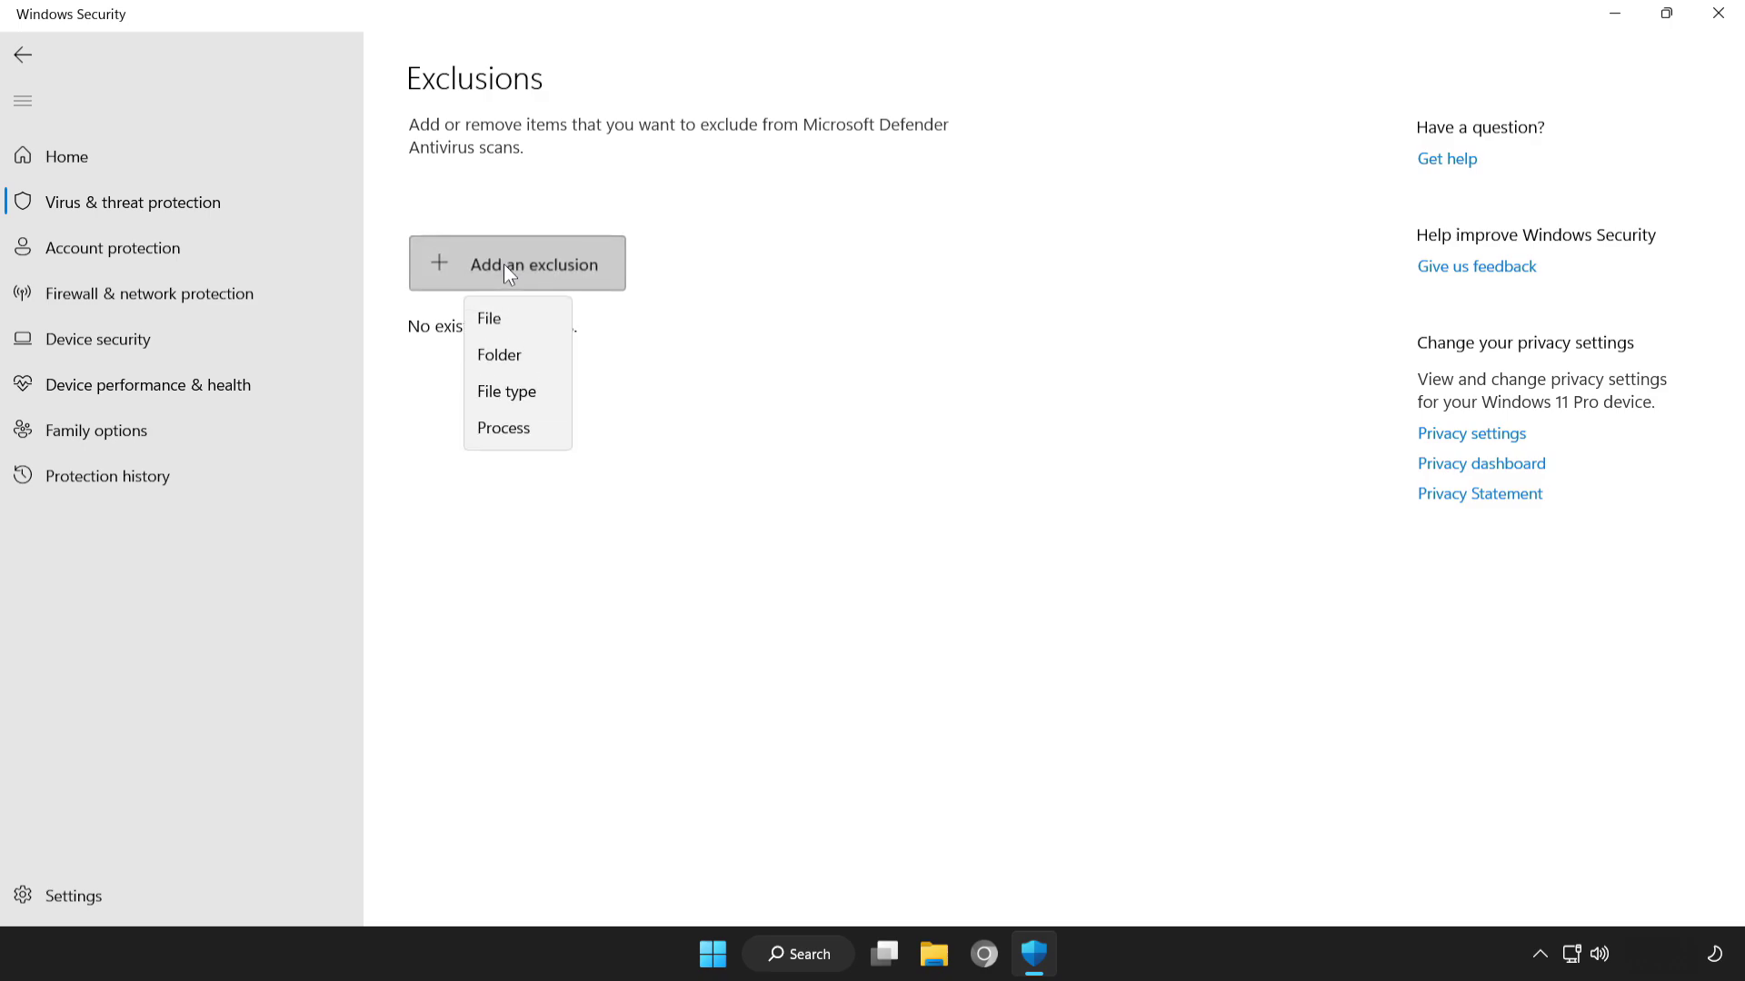
click(531, 318)
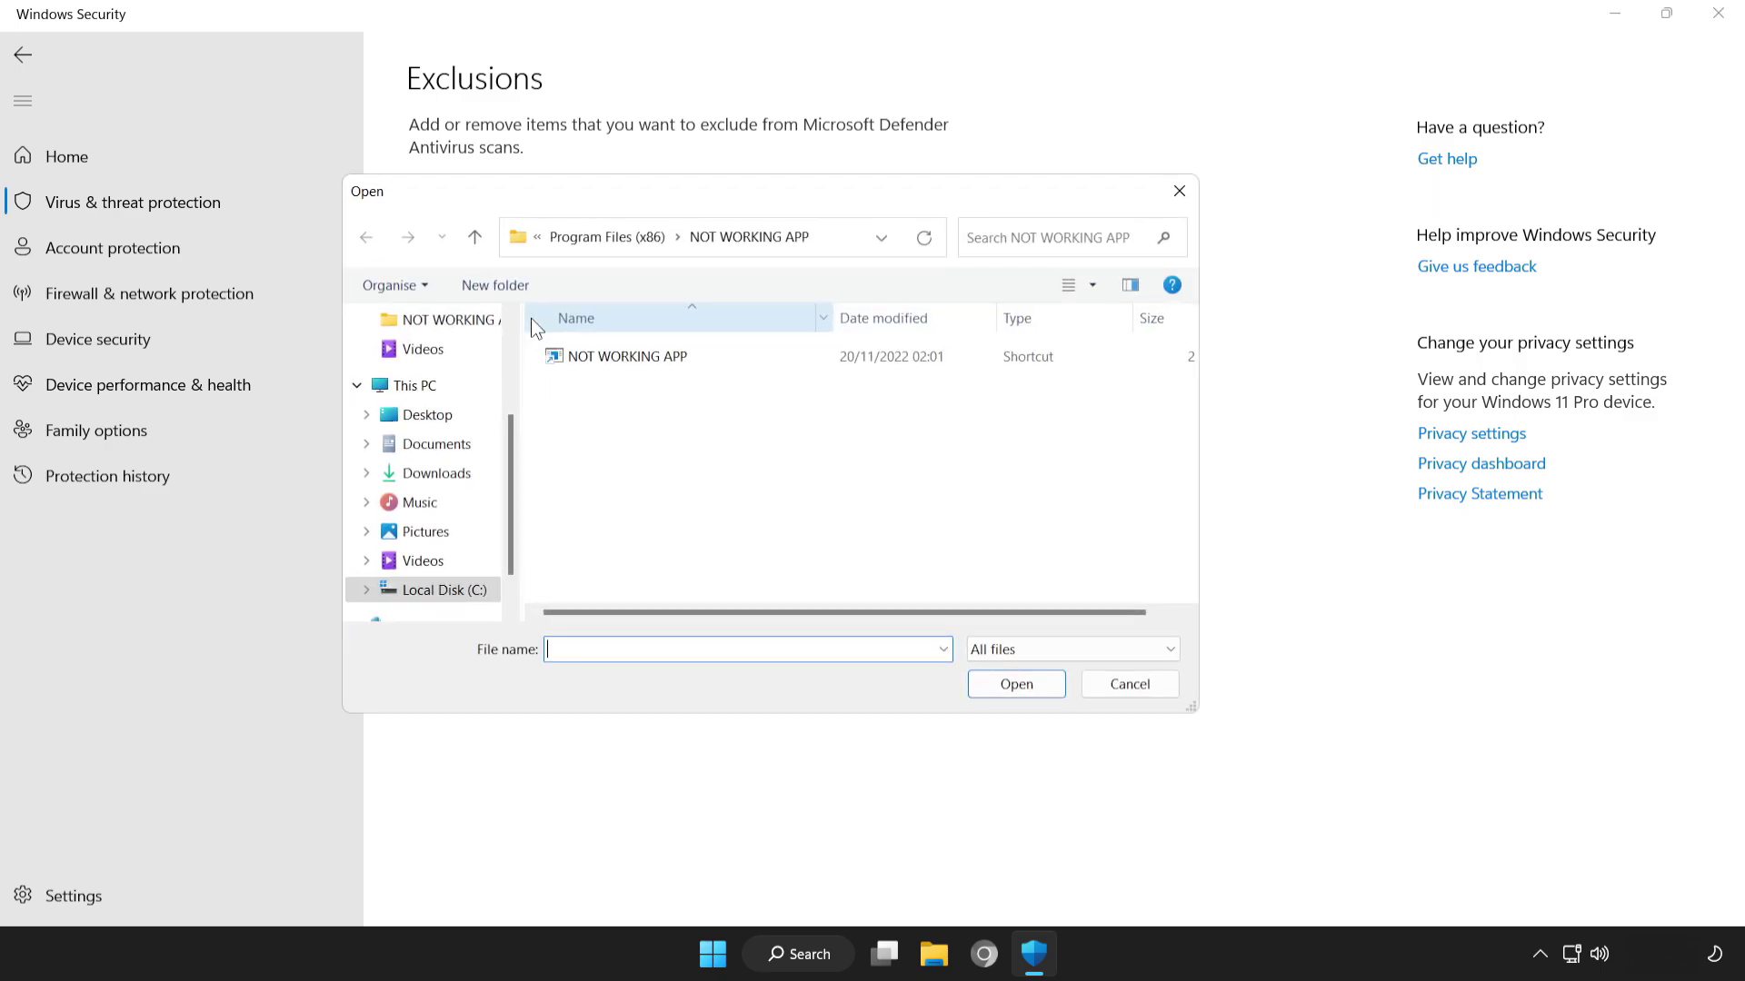
click(556, 354)
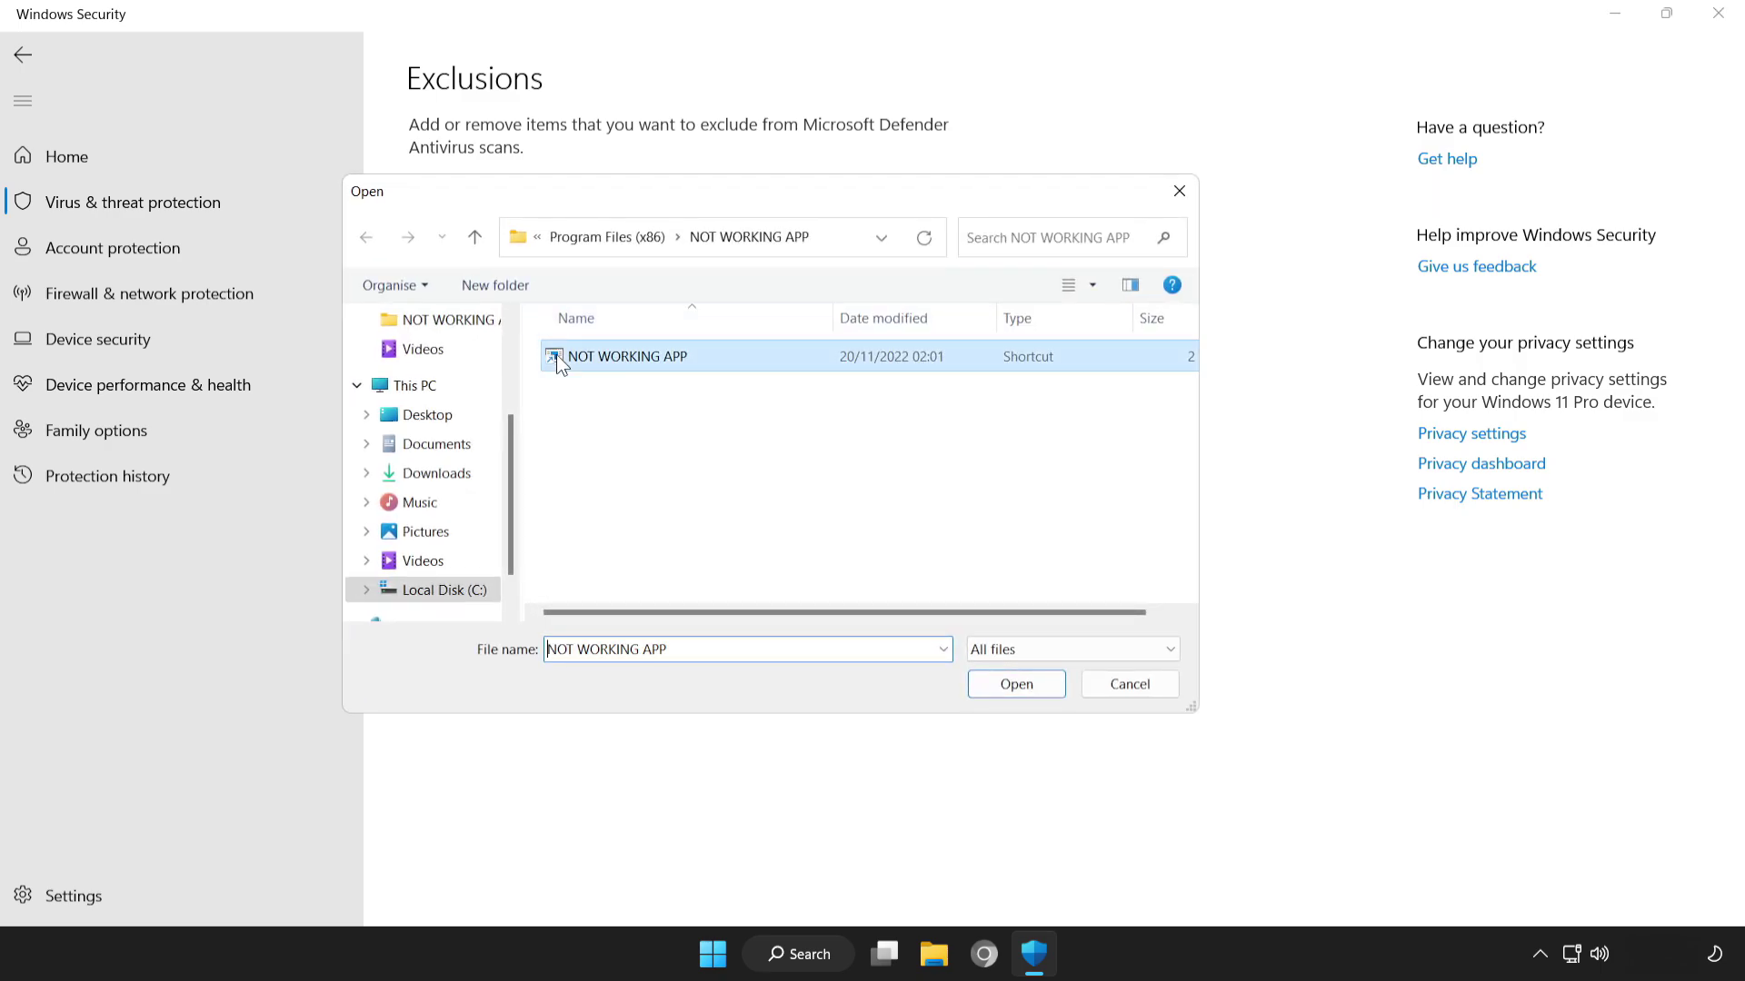
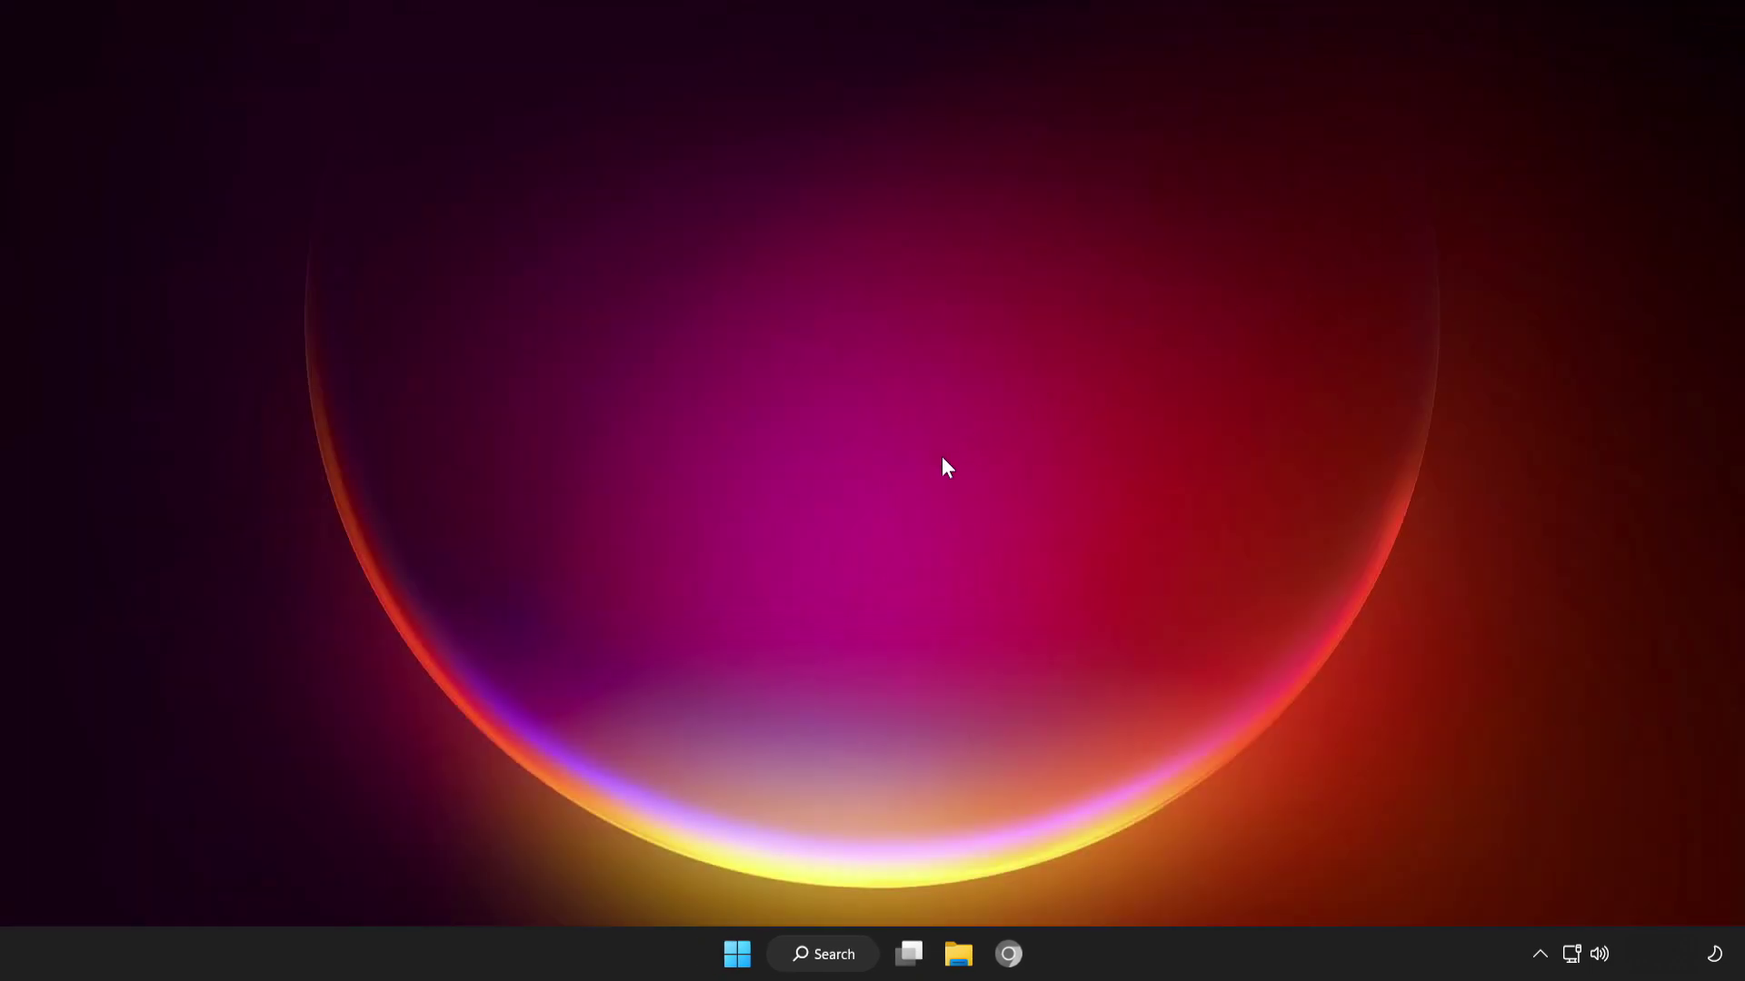
Show the computer's sleep, shut down and restart options.
click(736, 965)
click(1156, 873)
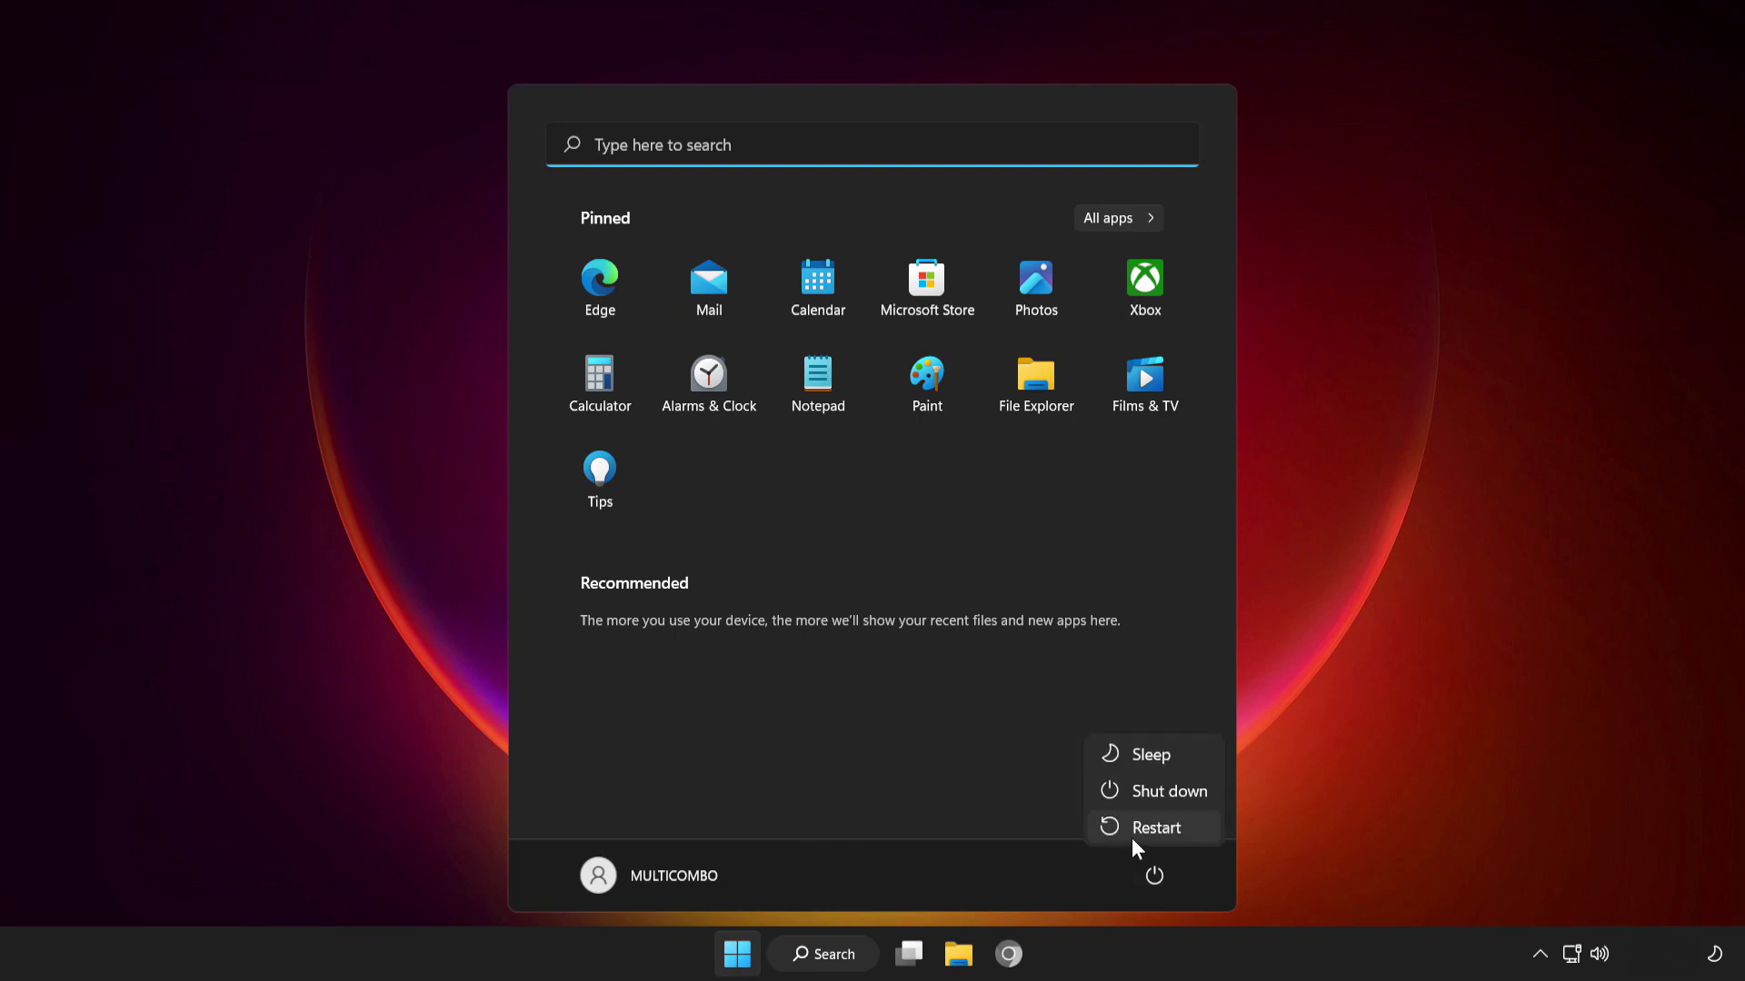